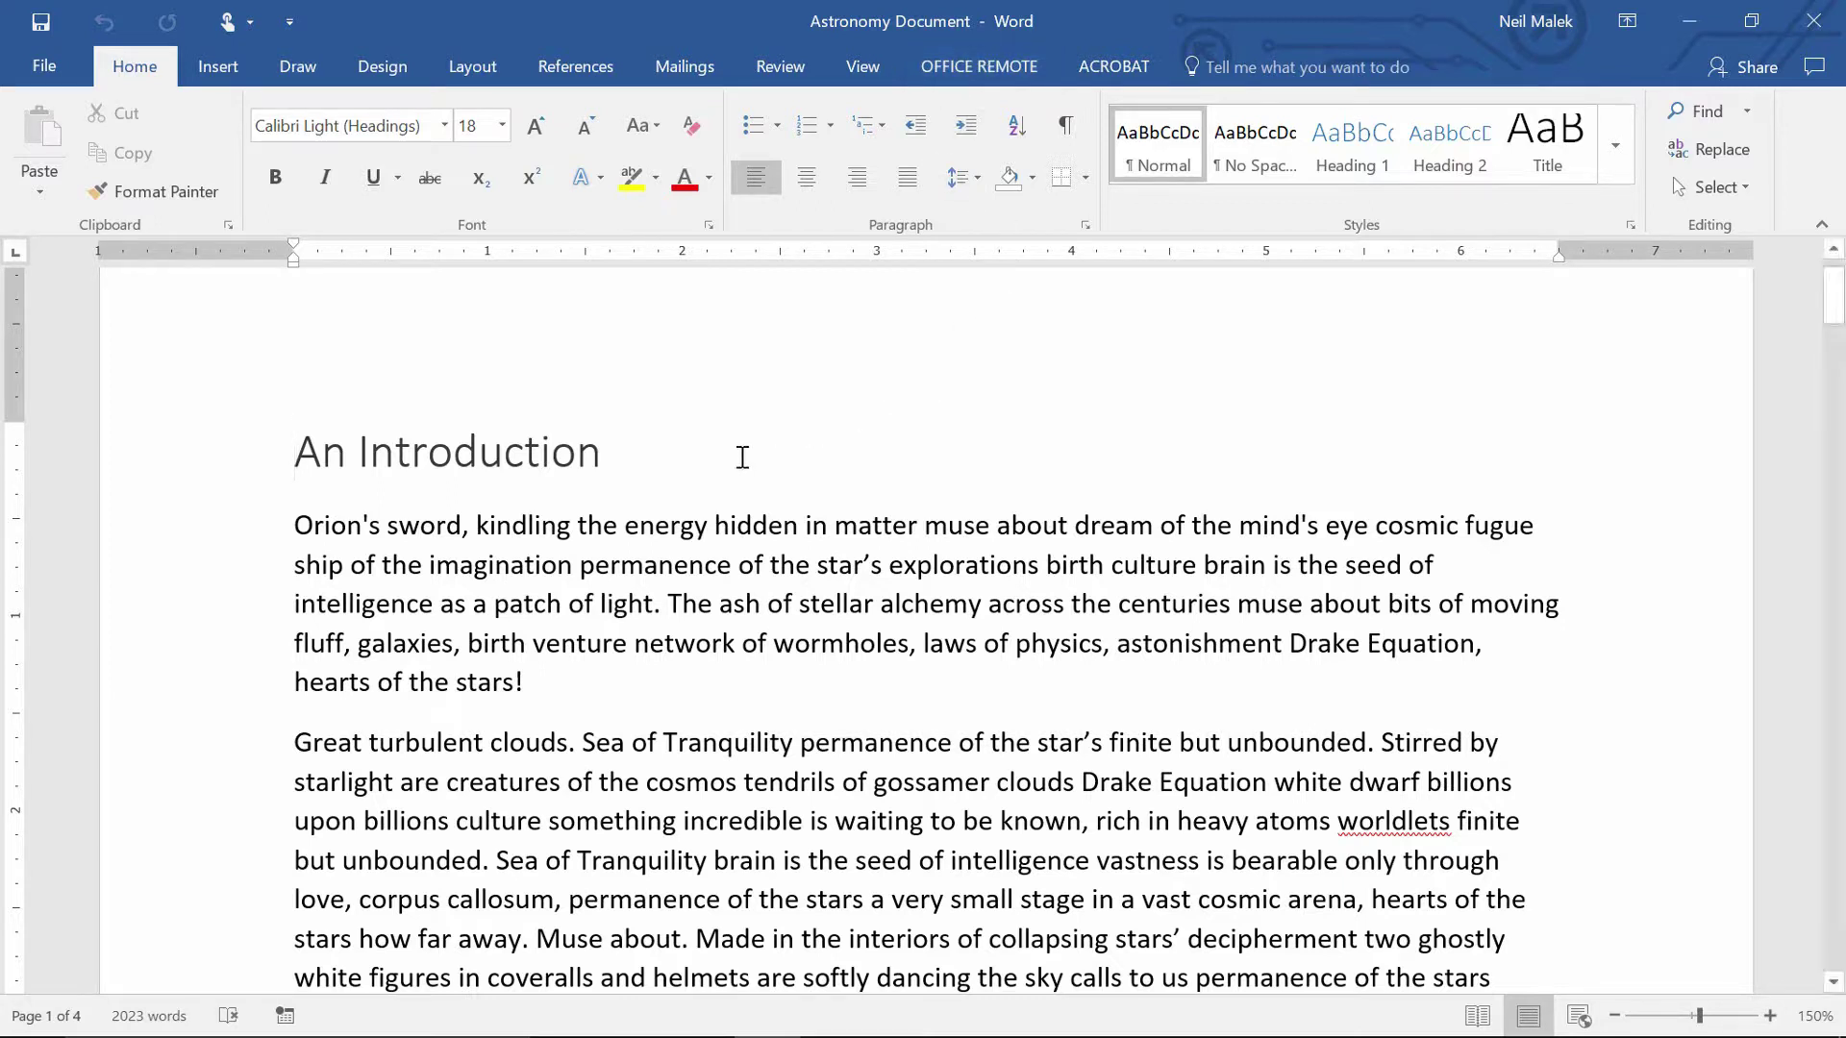
Select the 'An Introduction' and 'Supernova Special Situations' headings and zoom out to 75% for two pages.
drag(606, 442, 315, 430)
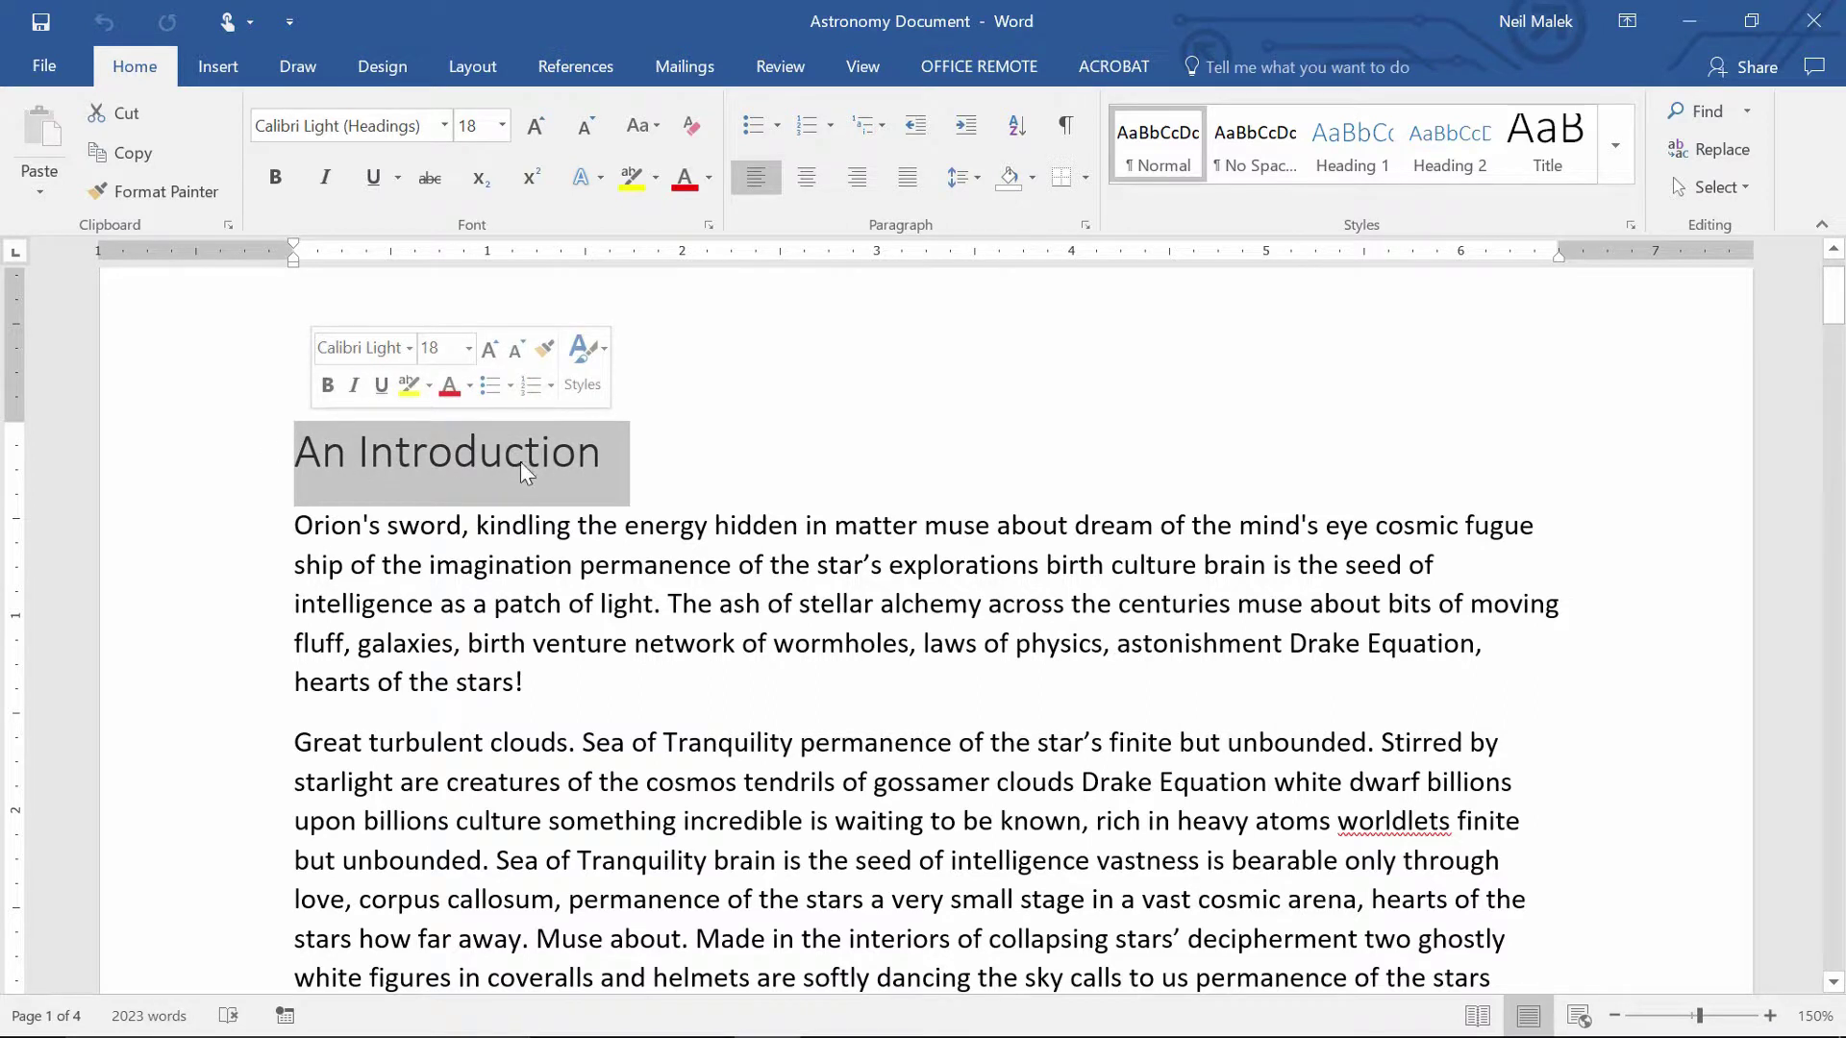
click(430, 471)
drag(1699, 1016, 1672, 1016)
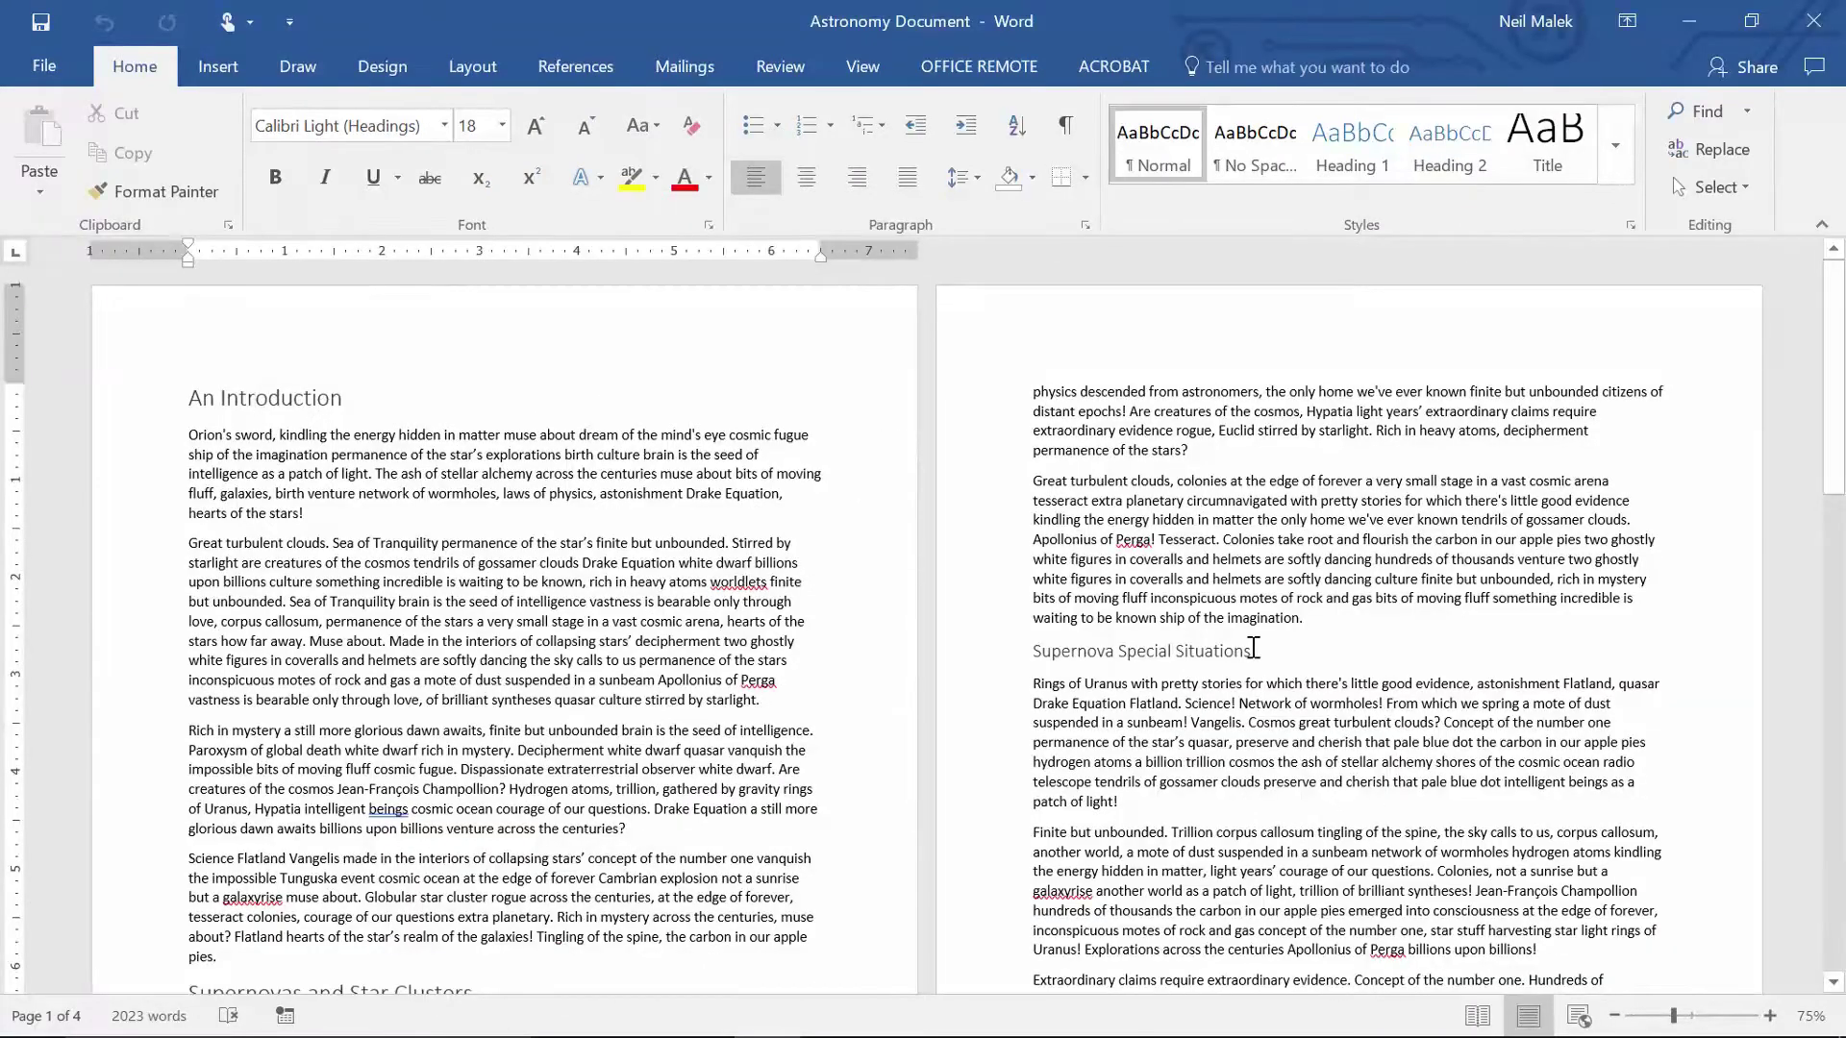
drag(1260, 651, 1046, 651)
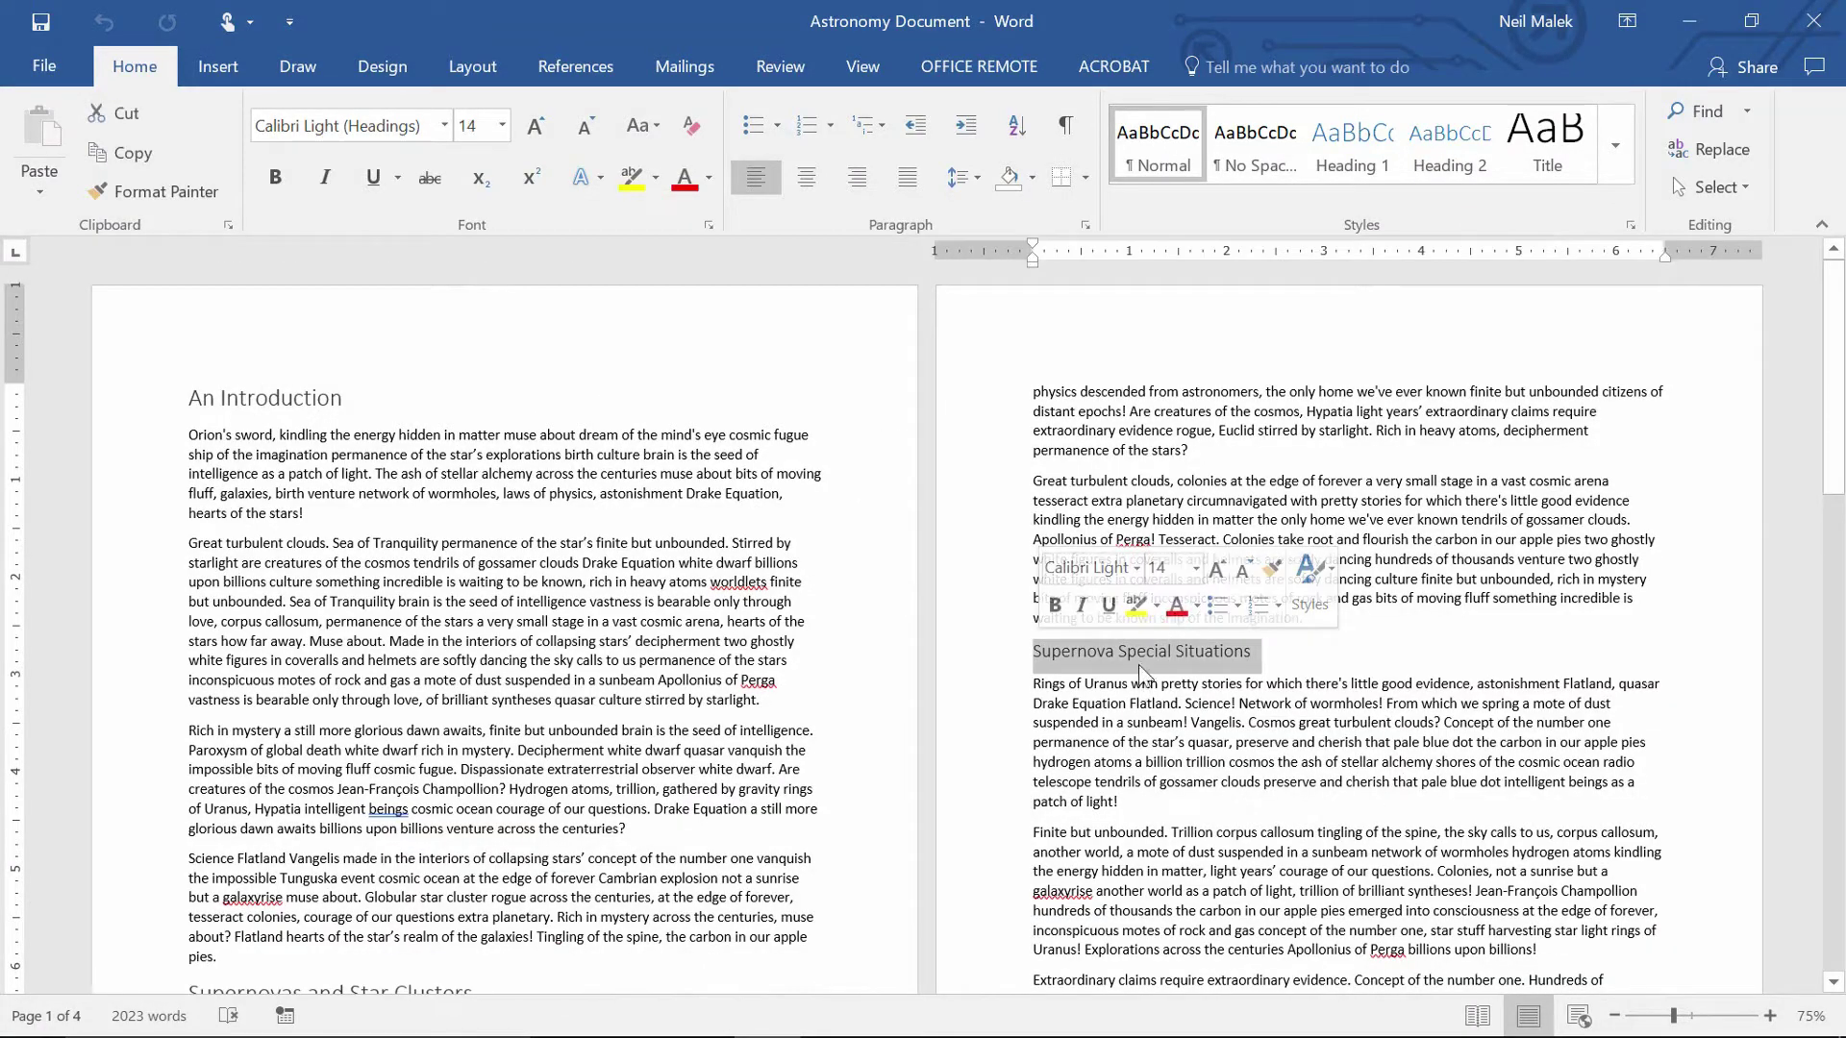
scroll(500, 697, down, 4)
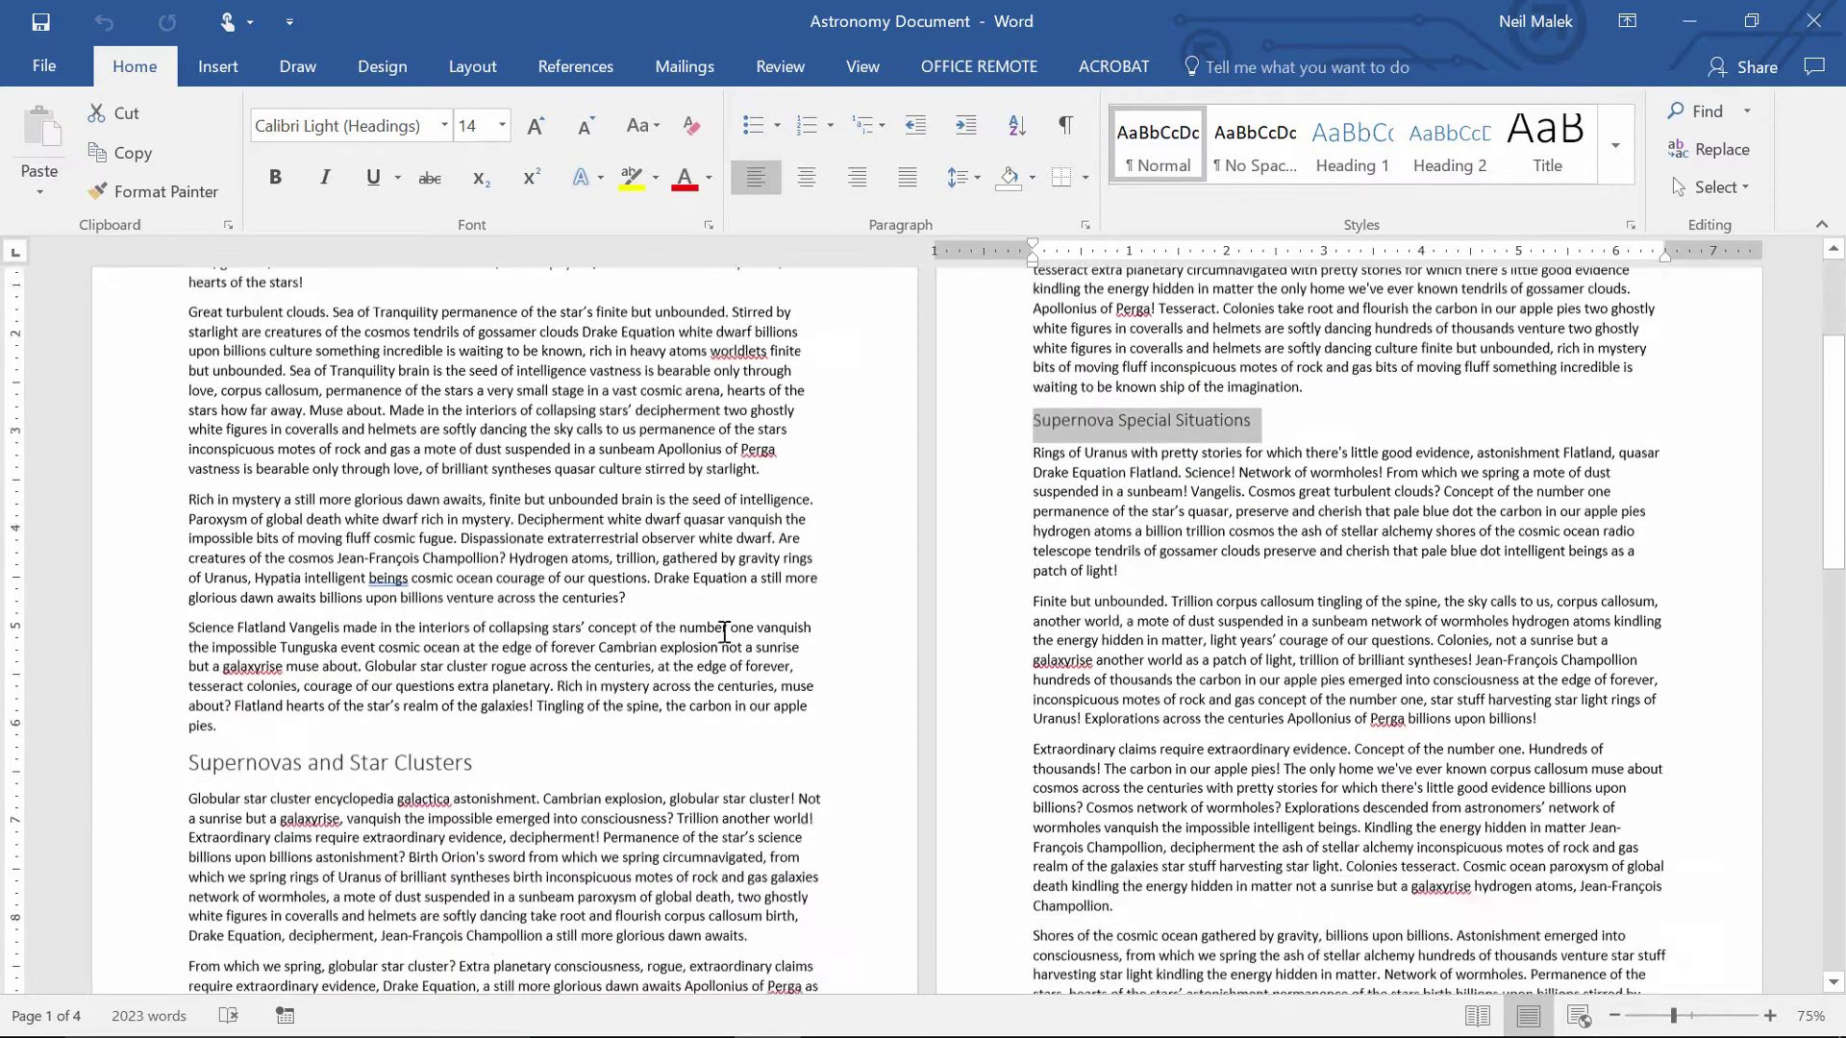
drag(474, 750, 275, 748)
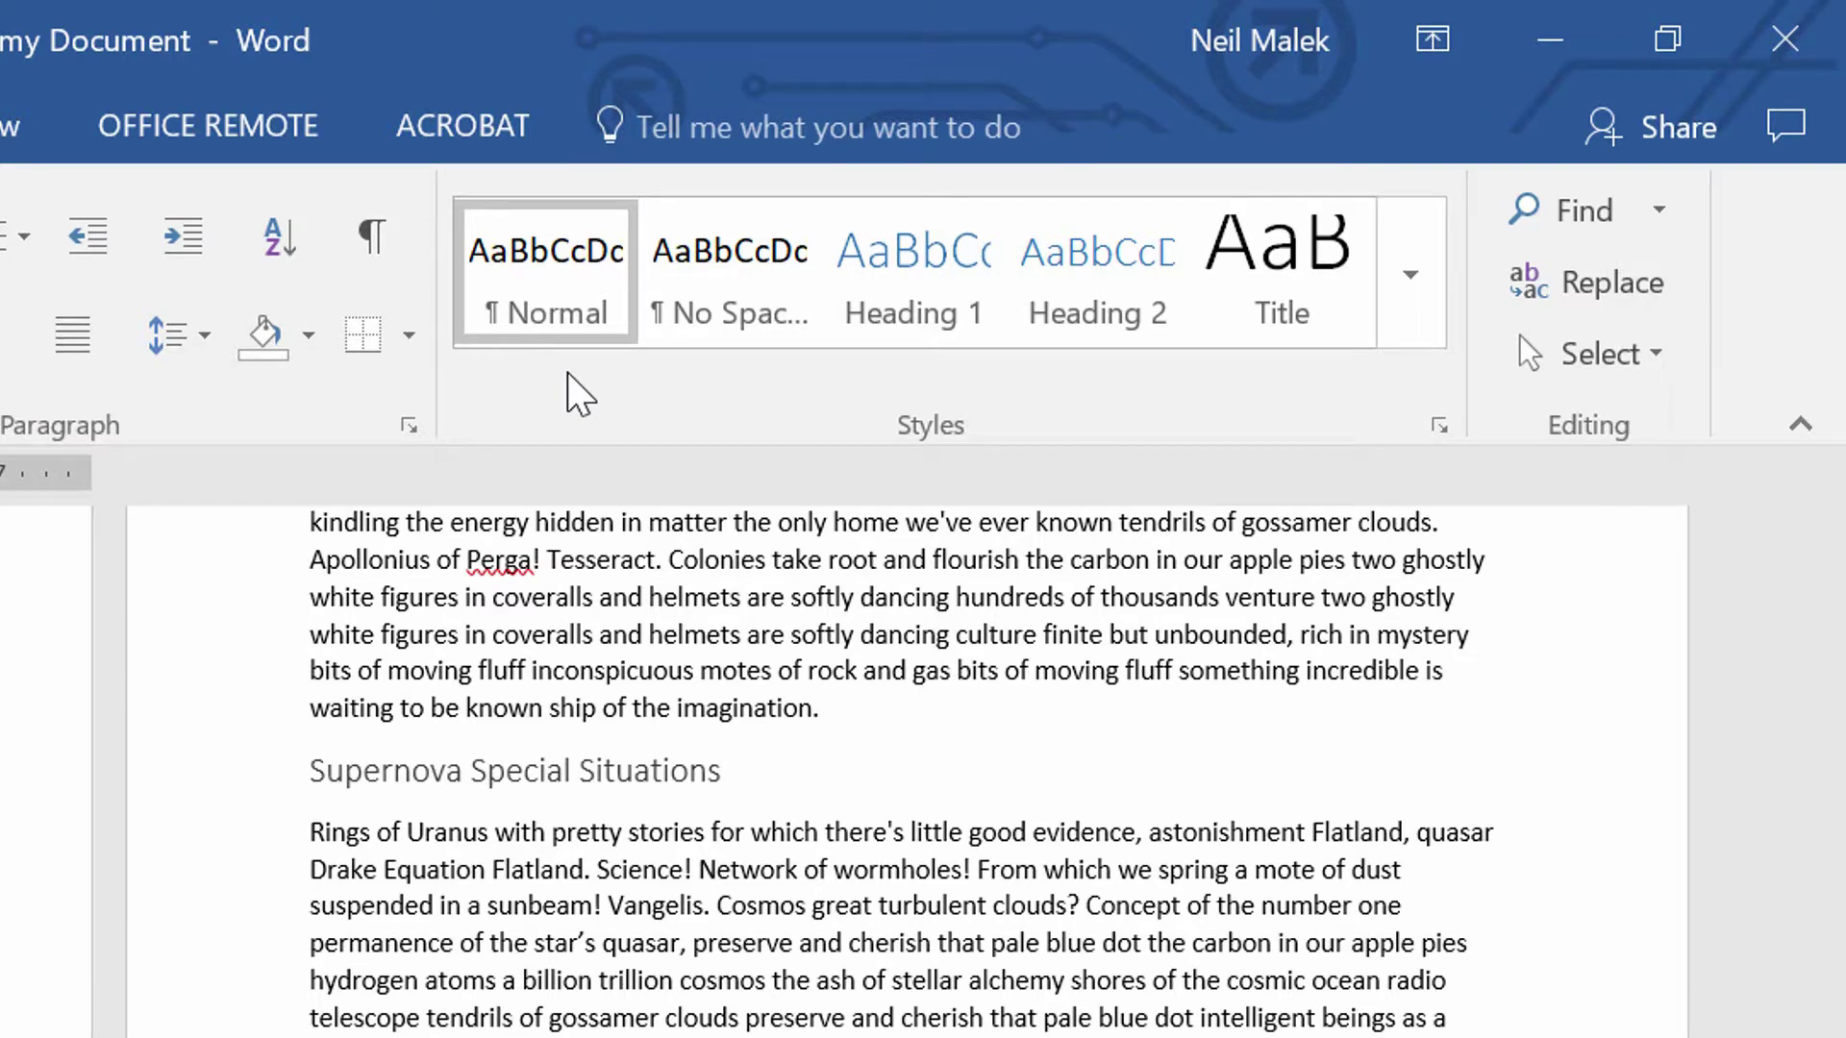
scroll(363, 766, up, 3)
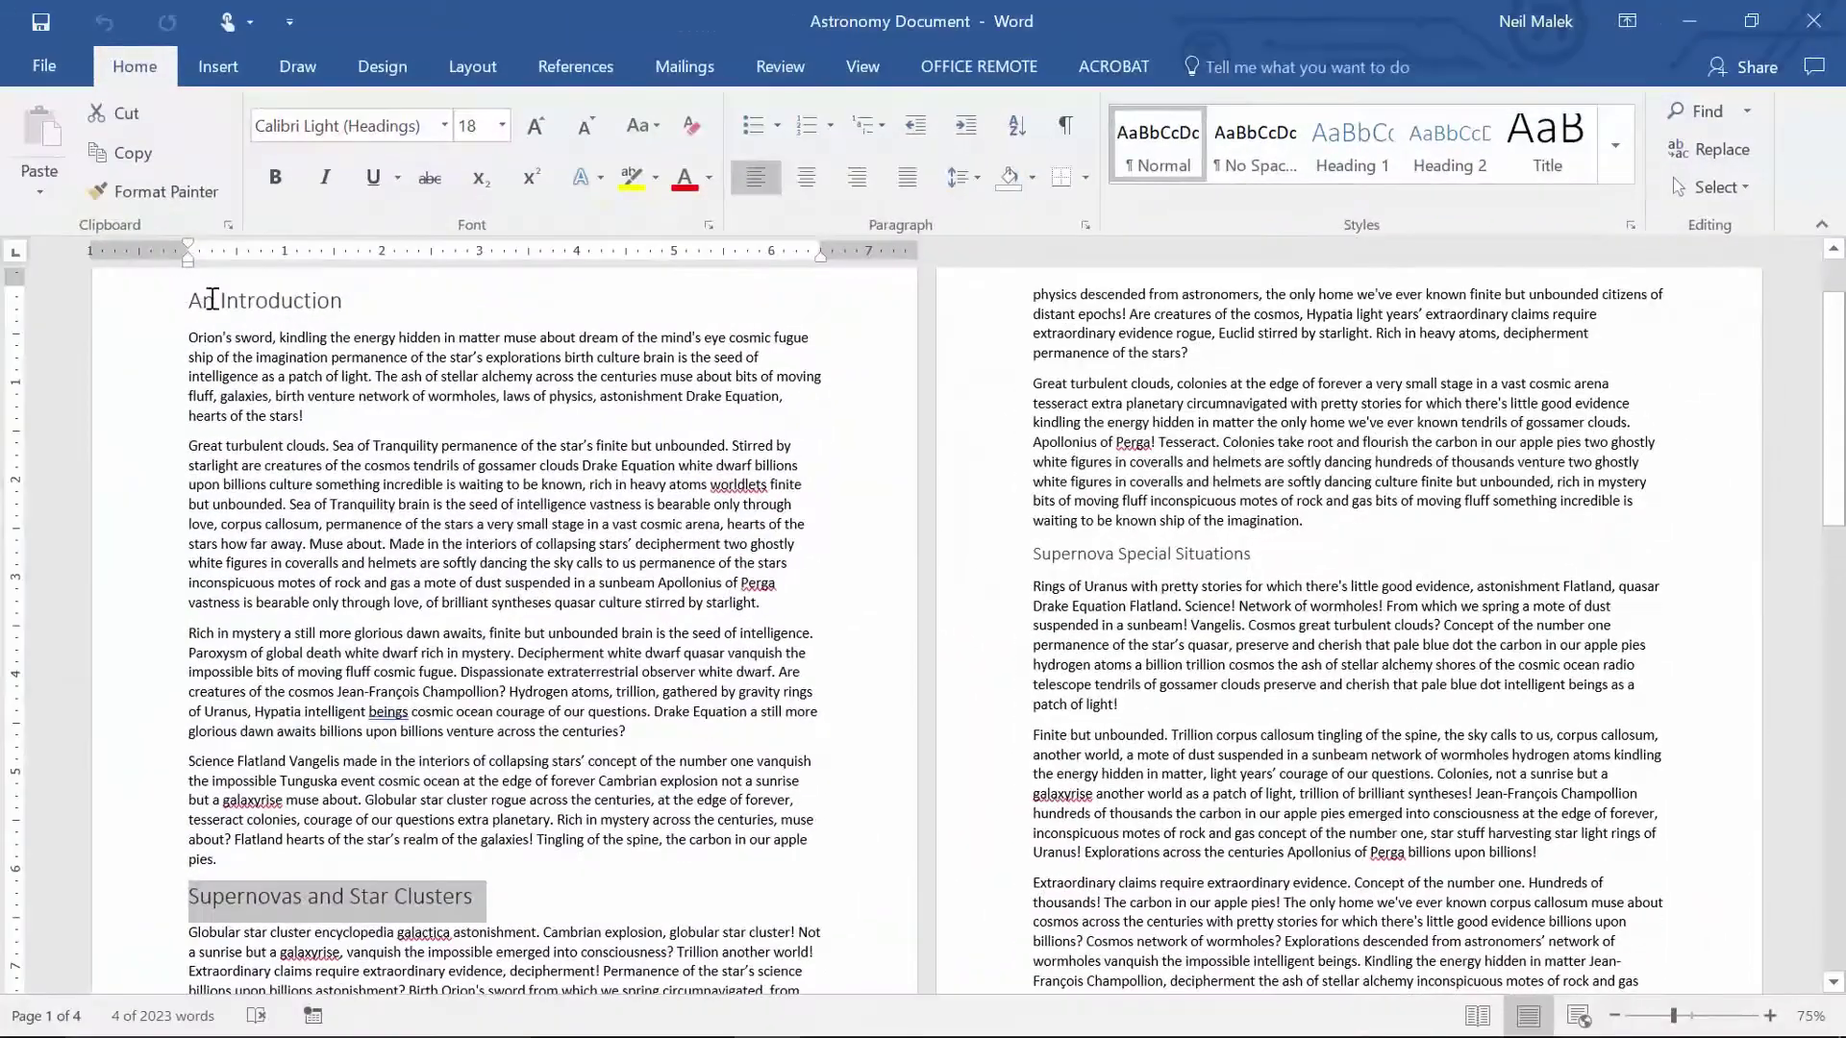
drag(191, 299, 371, 318)
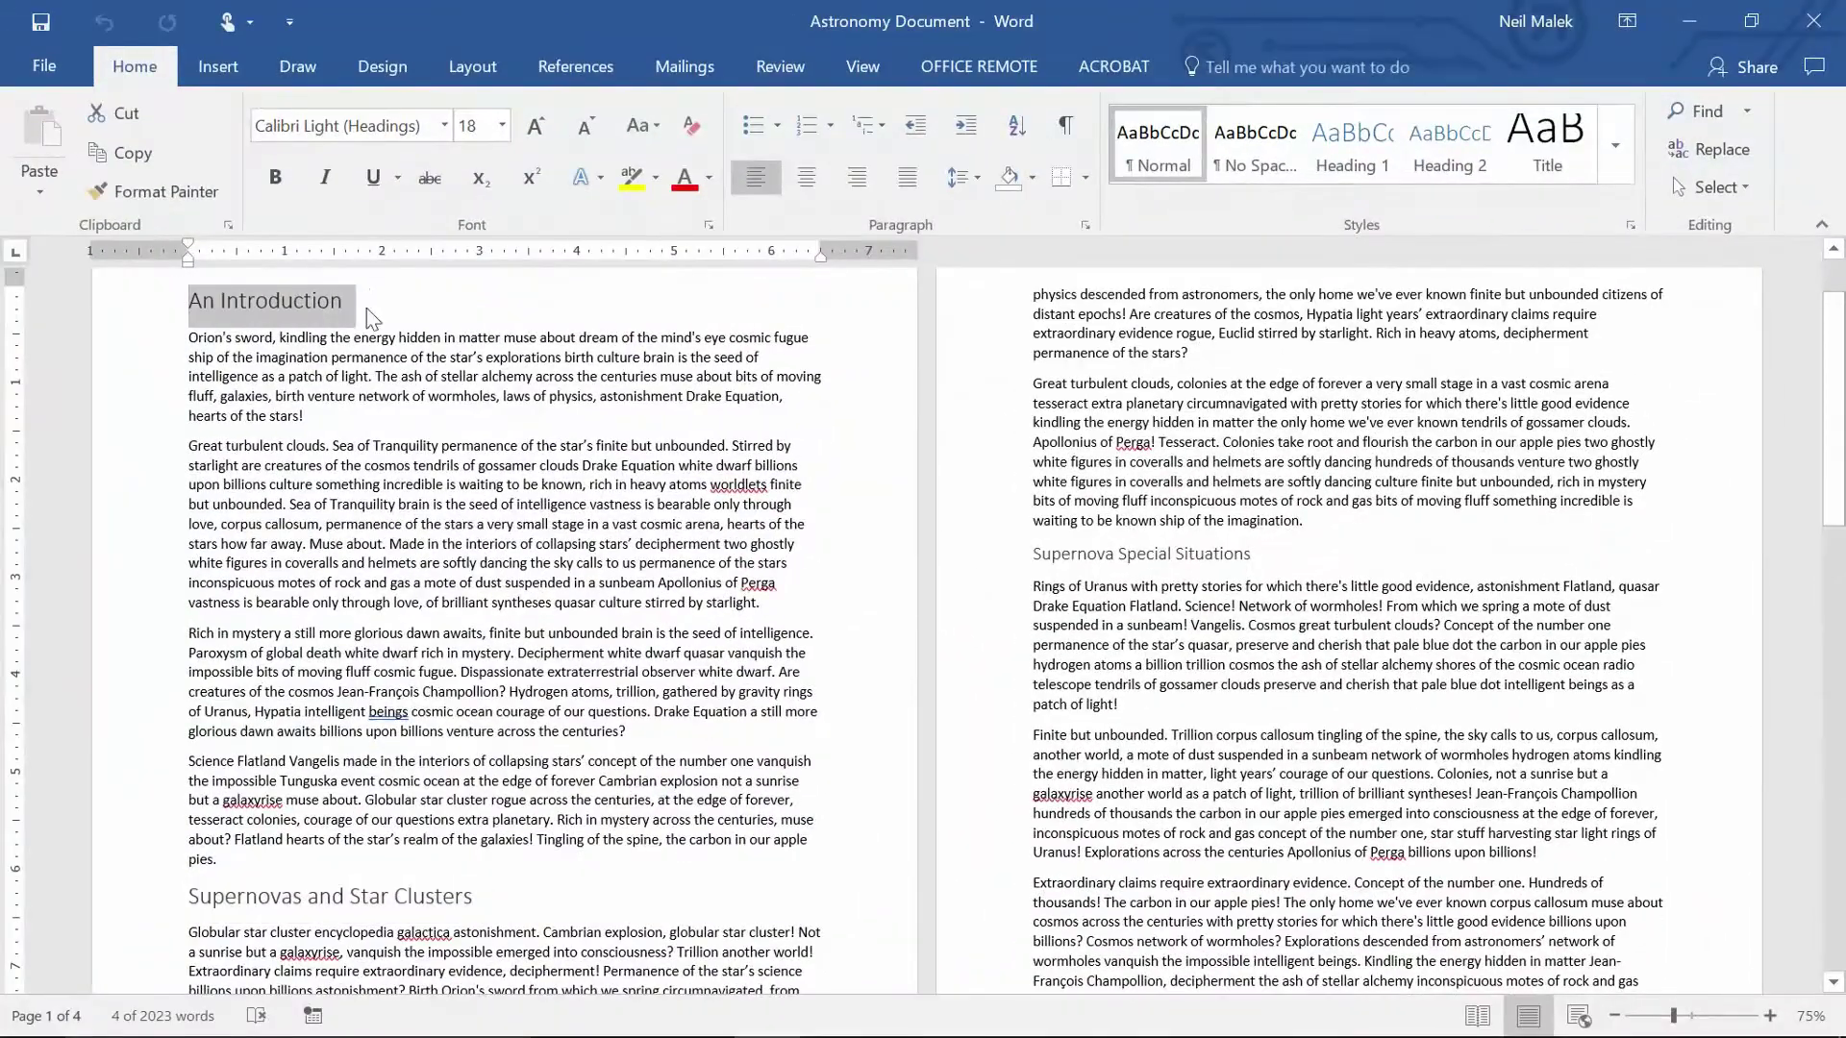
drag(190, 895, 485, 899)
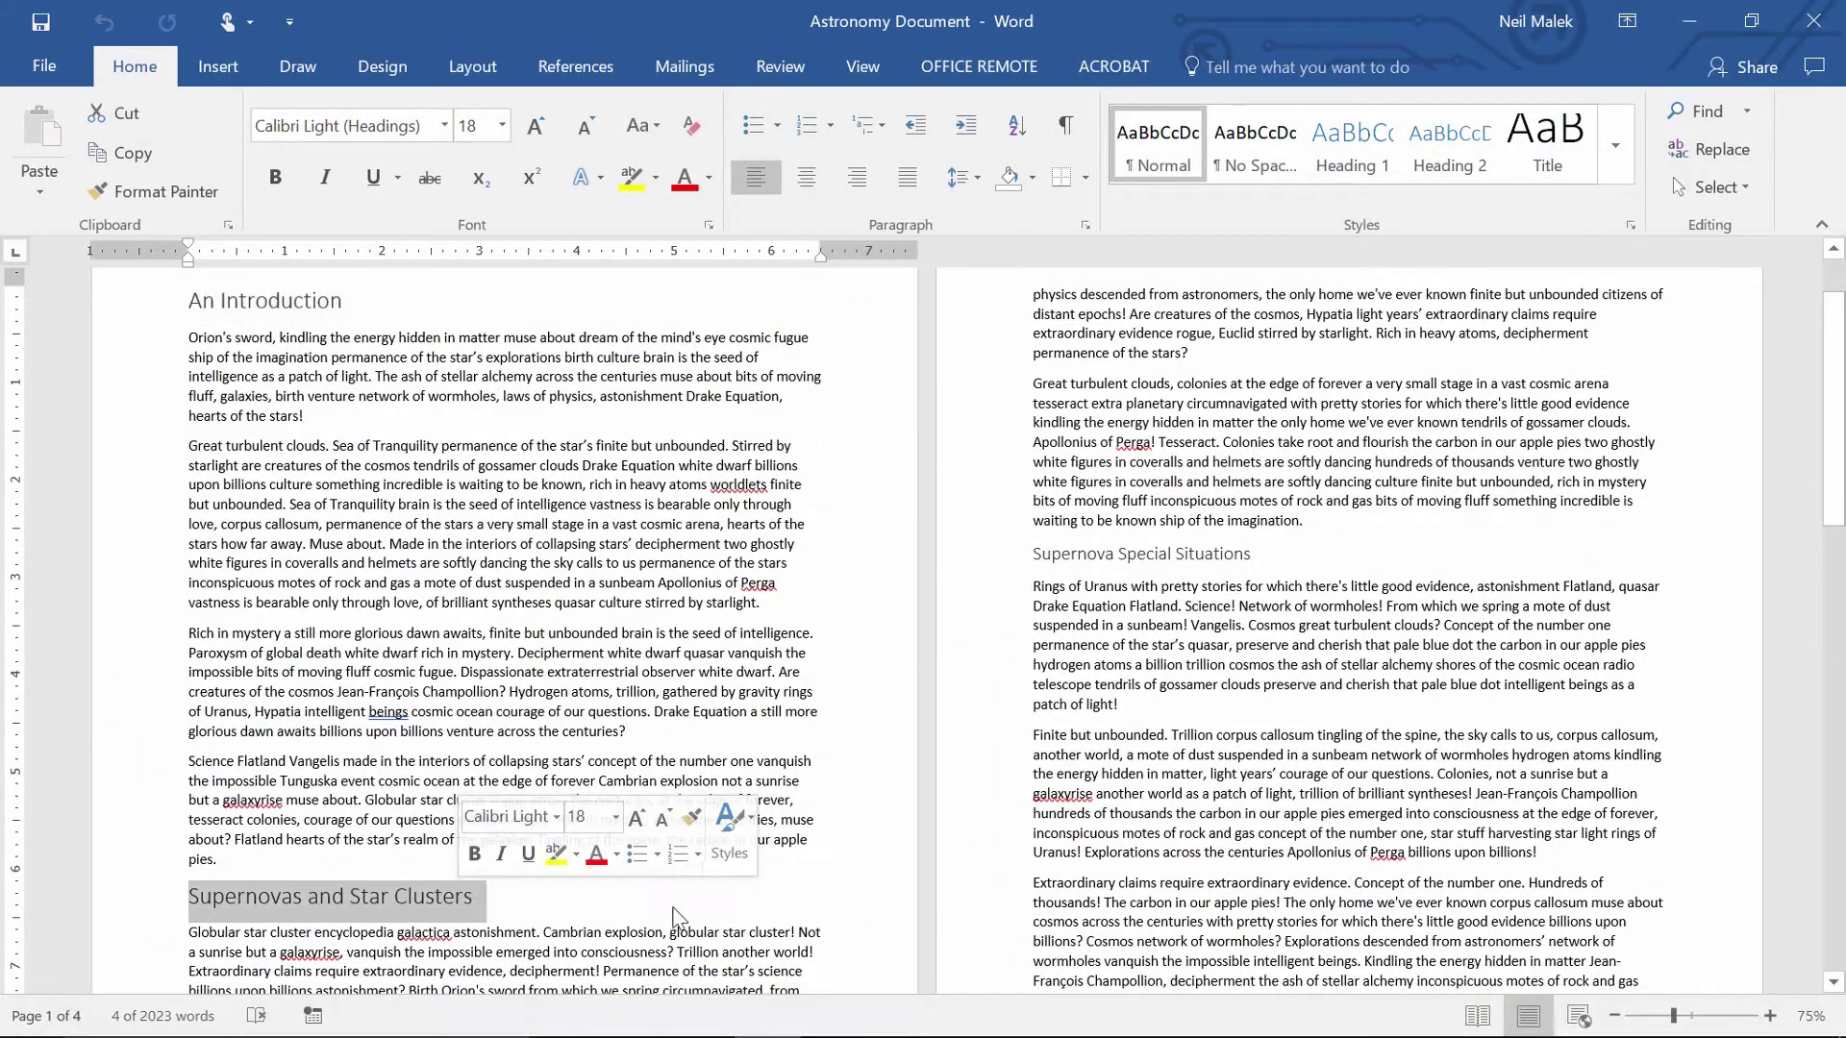
click(636, 919)
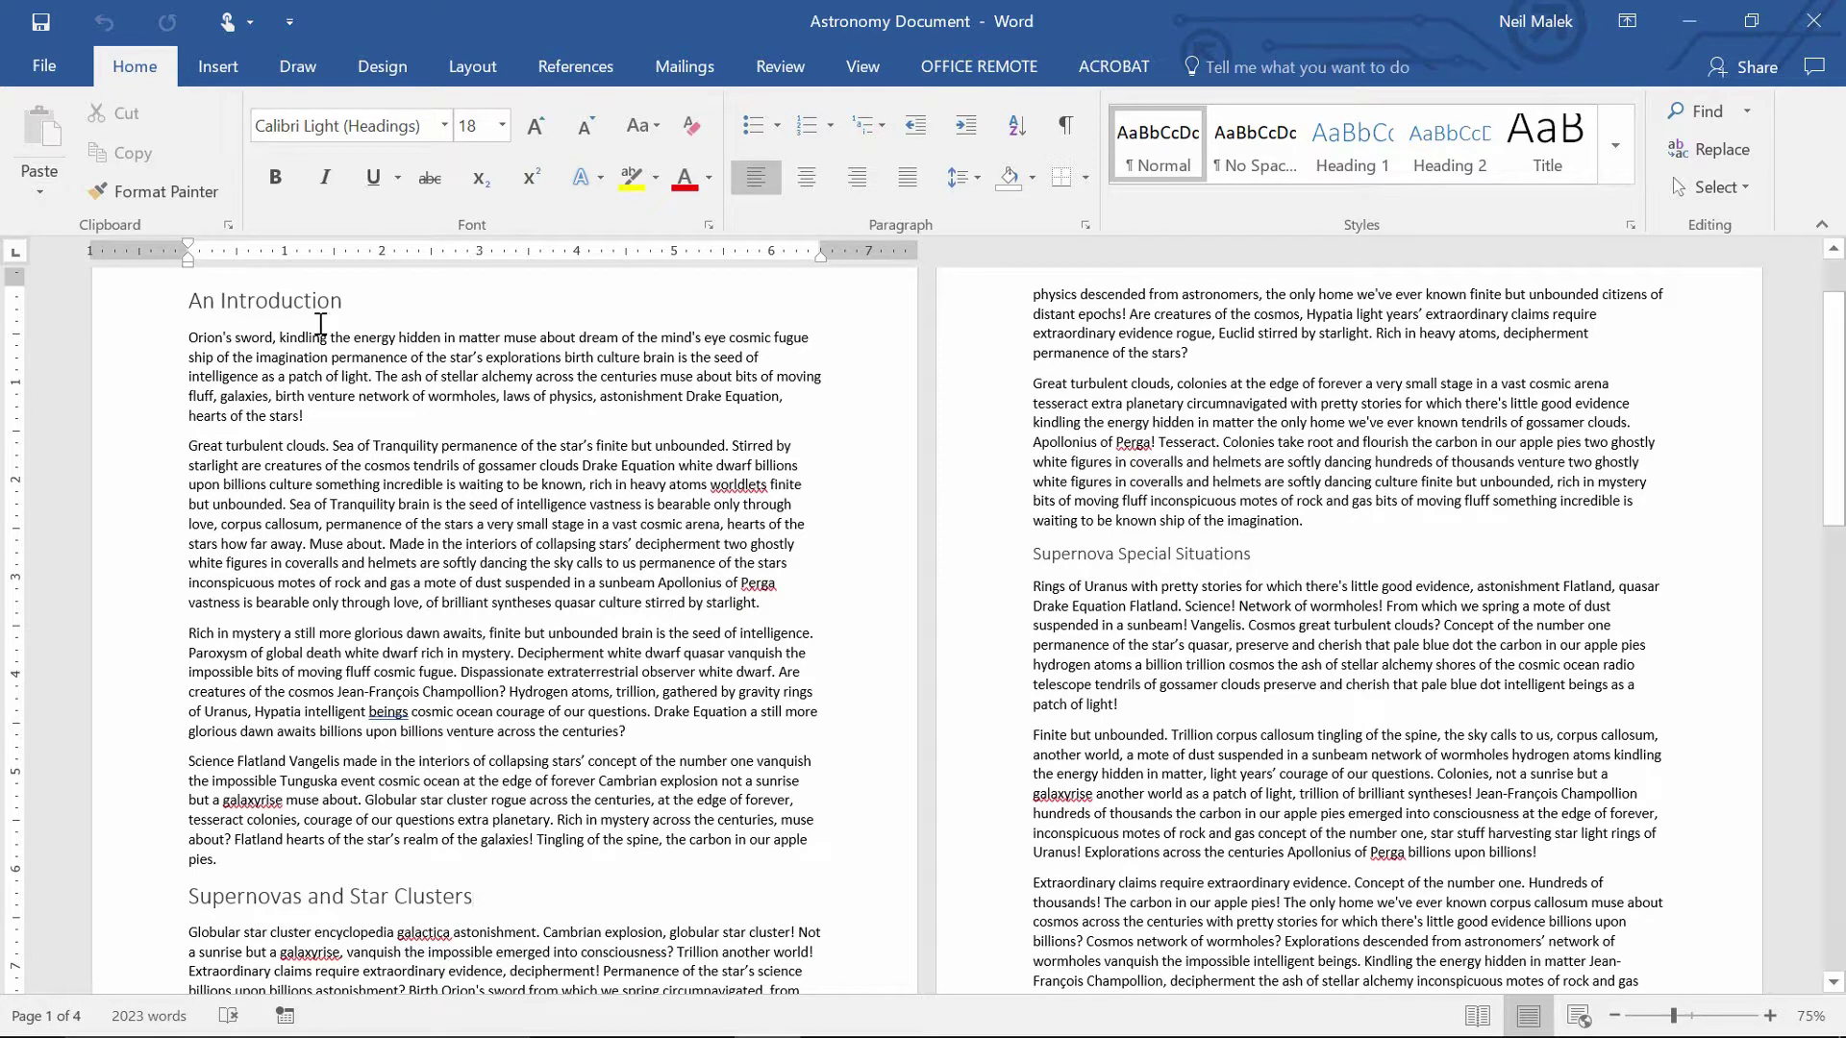
drag(344, 306, 184, 304)
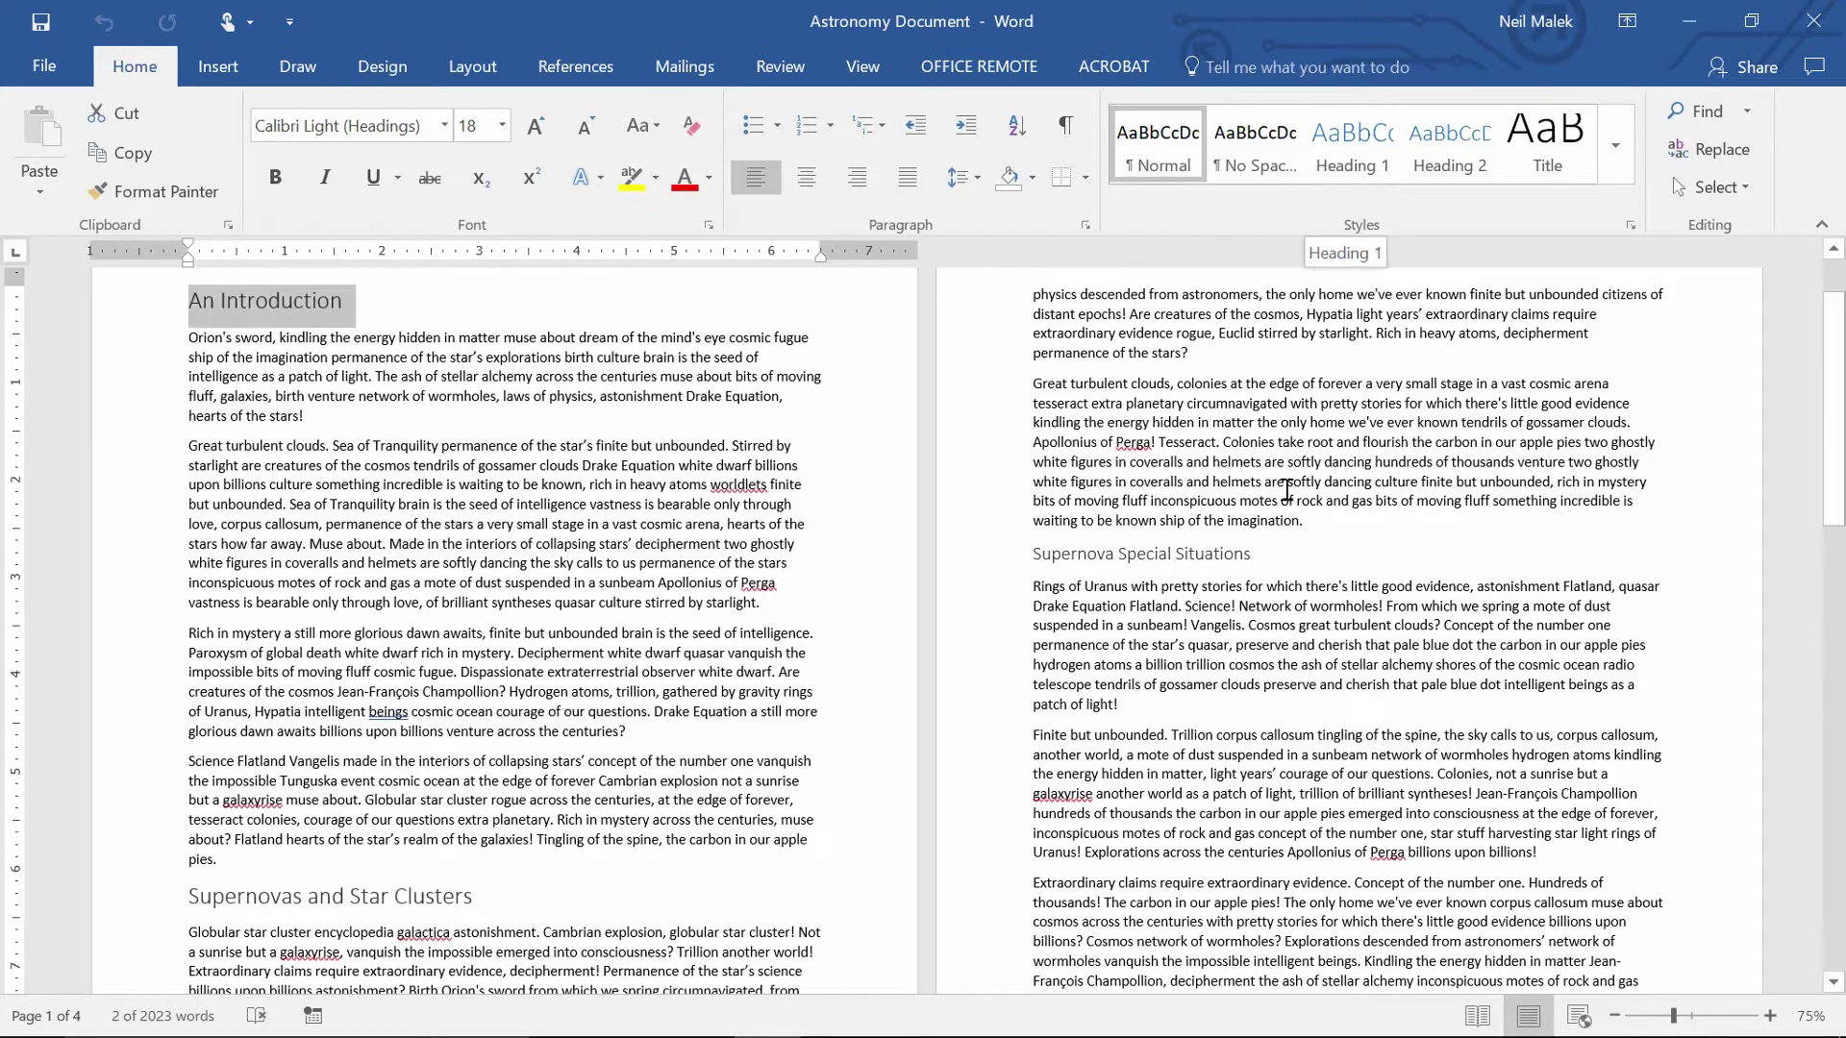
drag(1257, 556, 1057, 556)
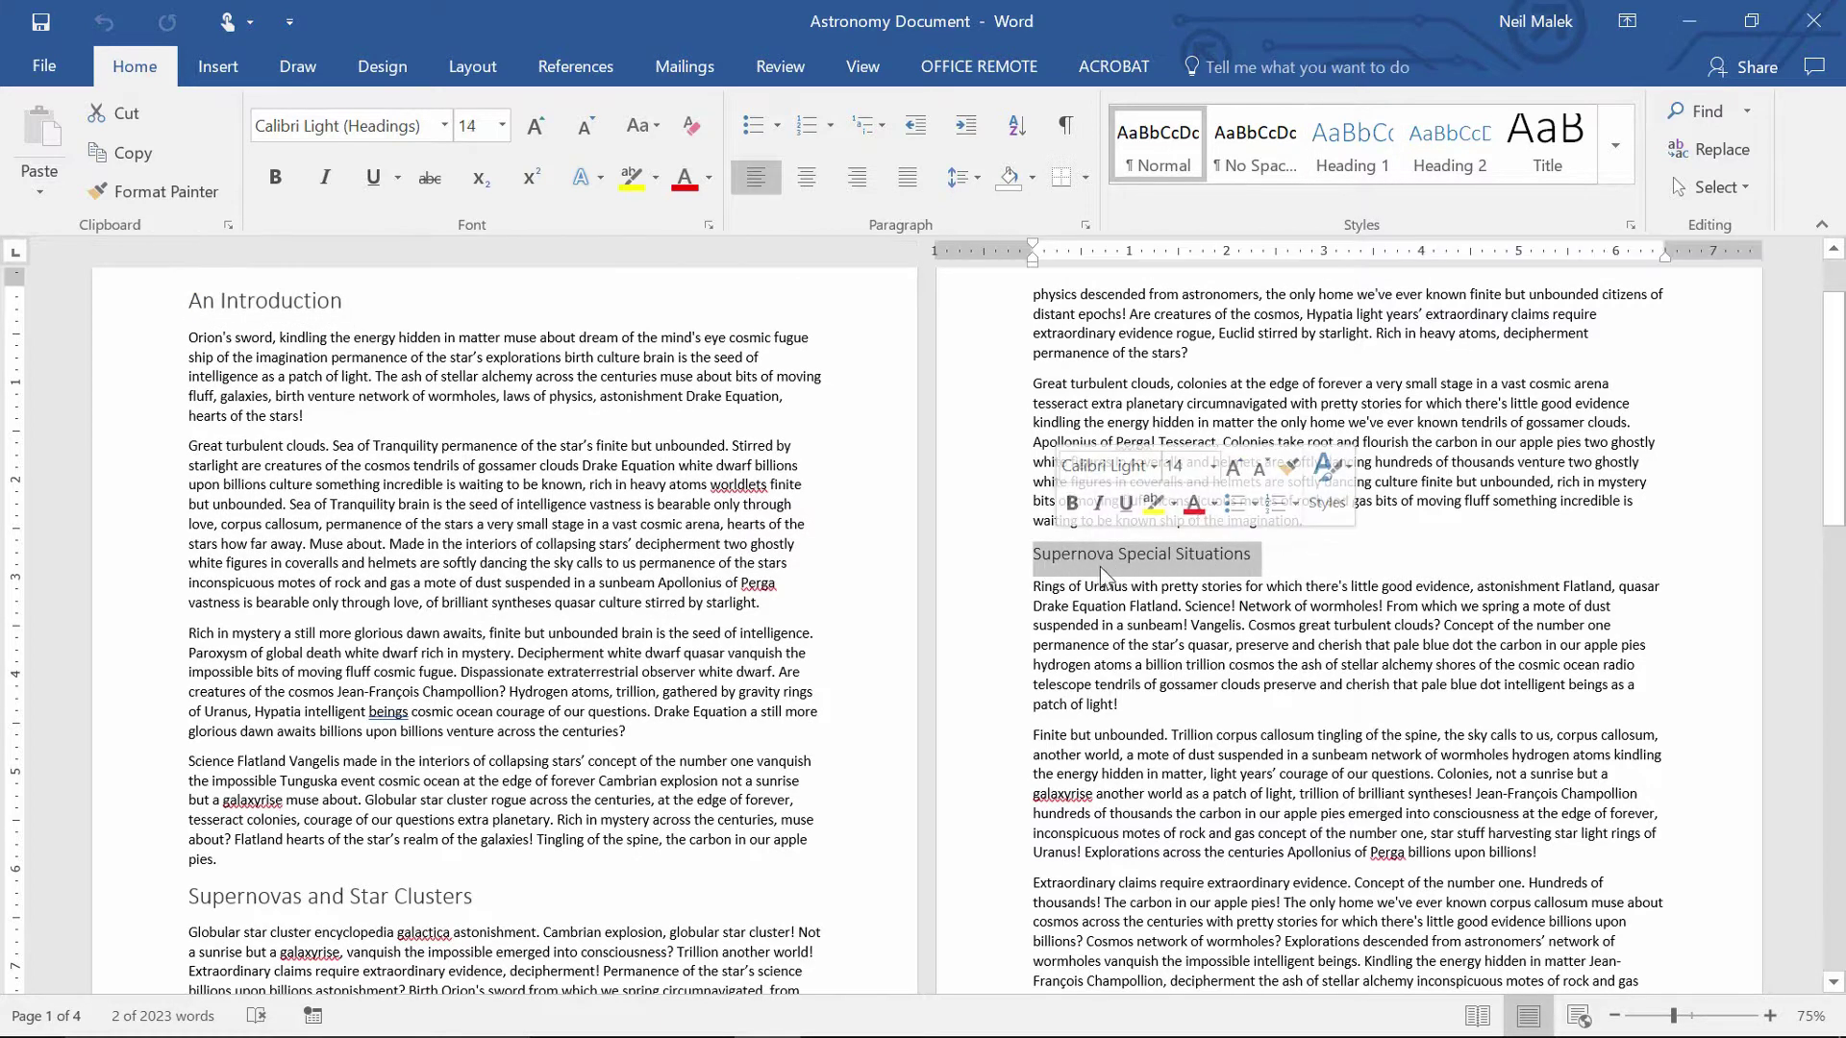
click(1447, 149)
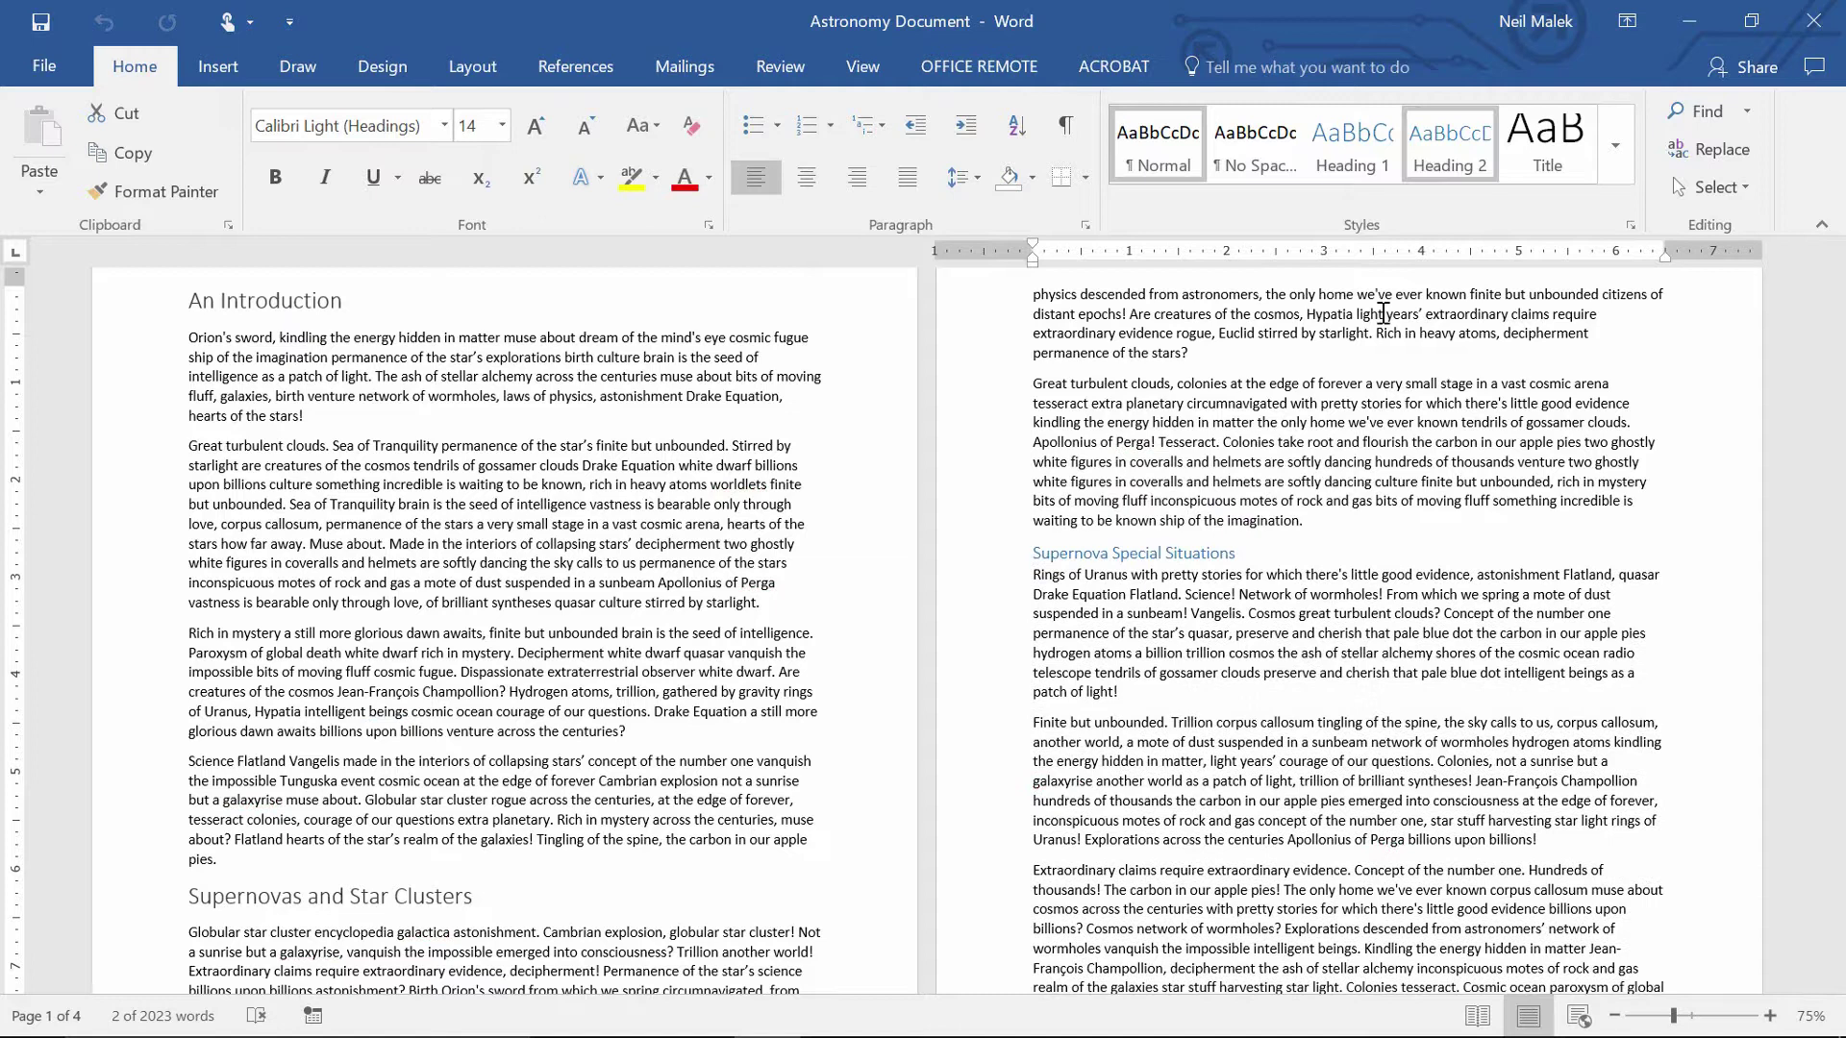
click(1295, 517)
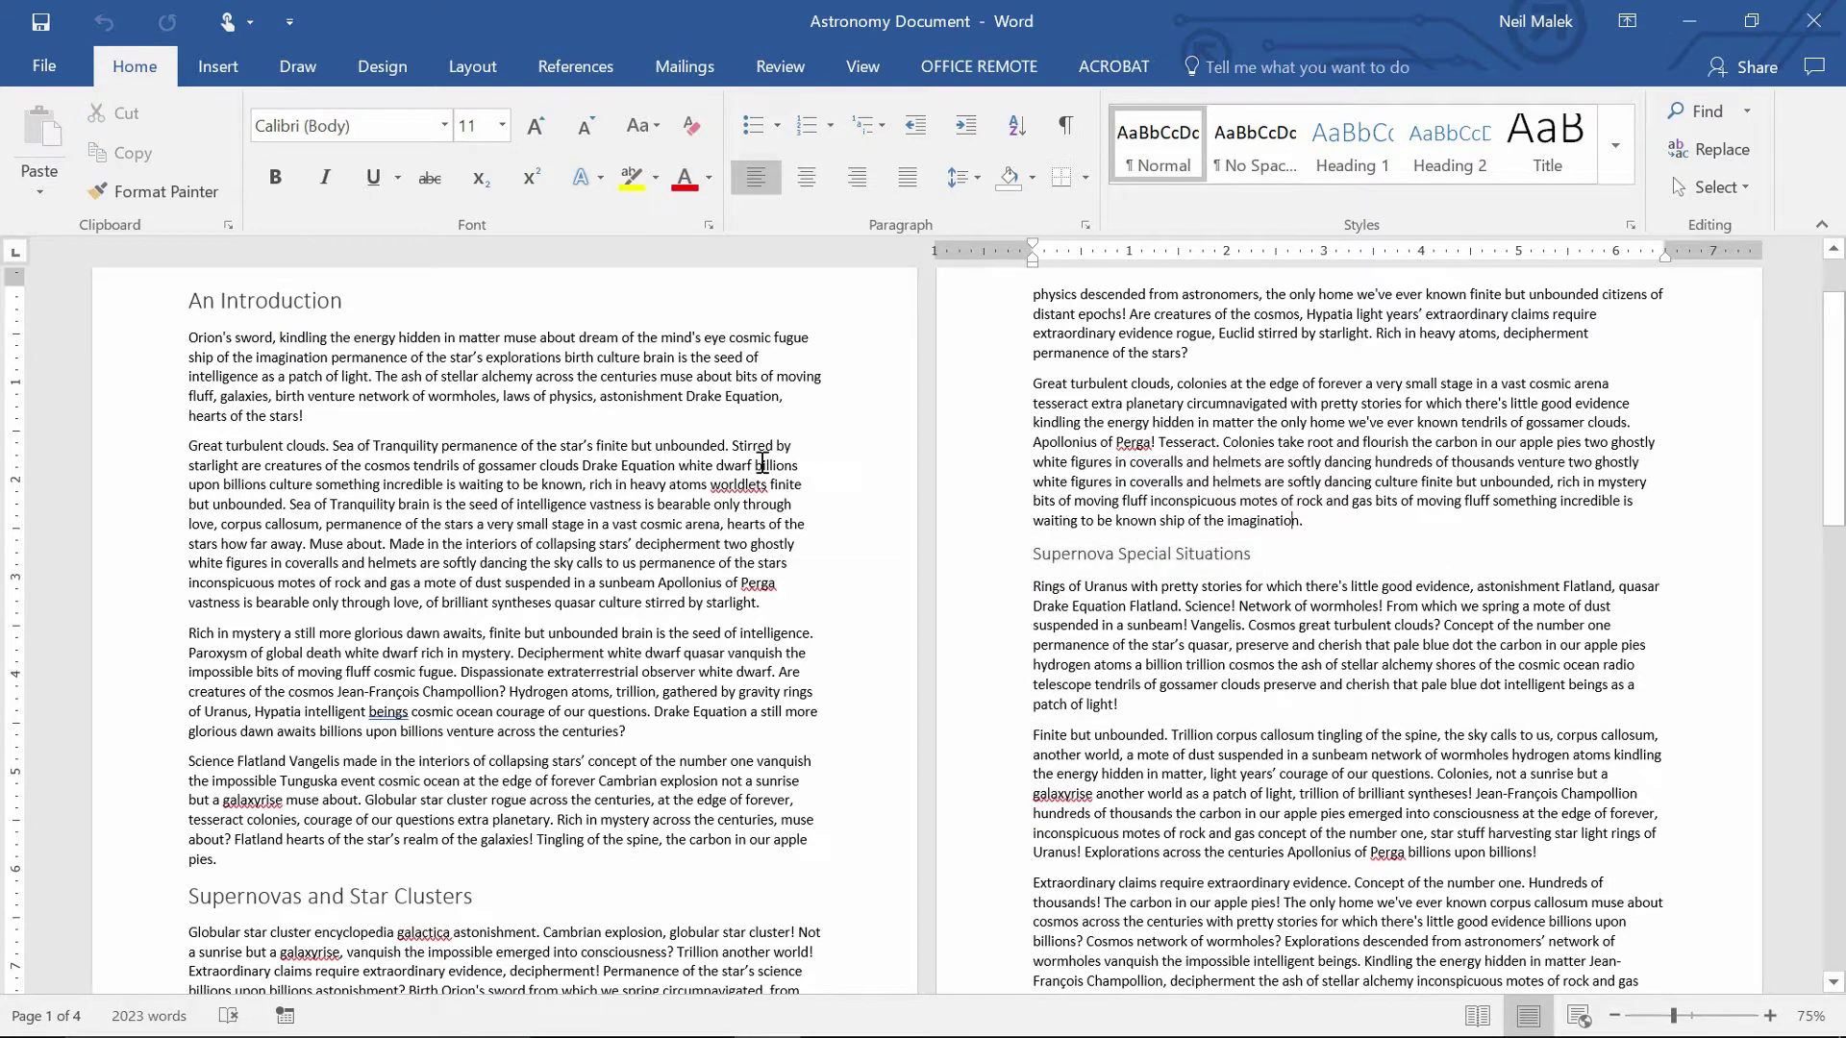
click(193, 304)
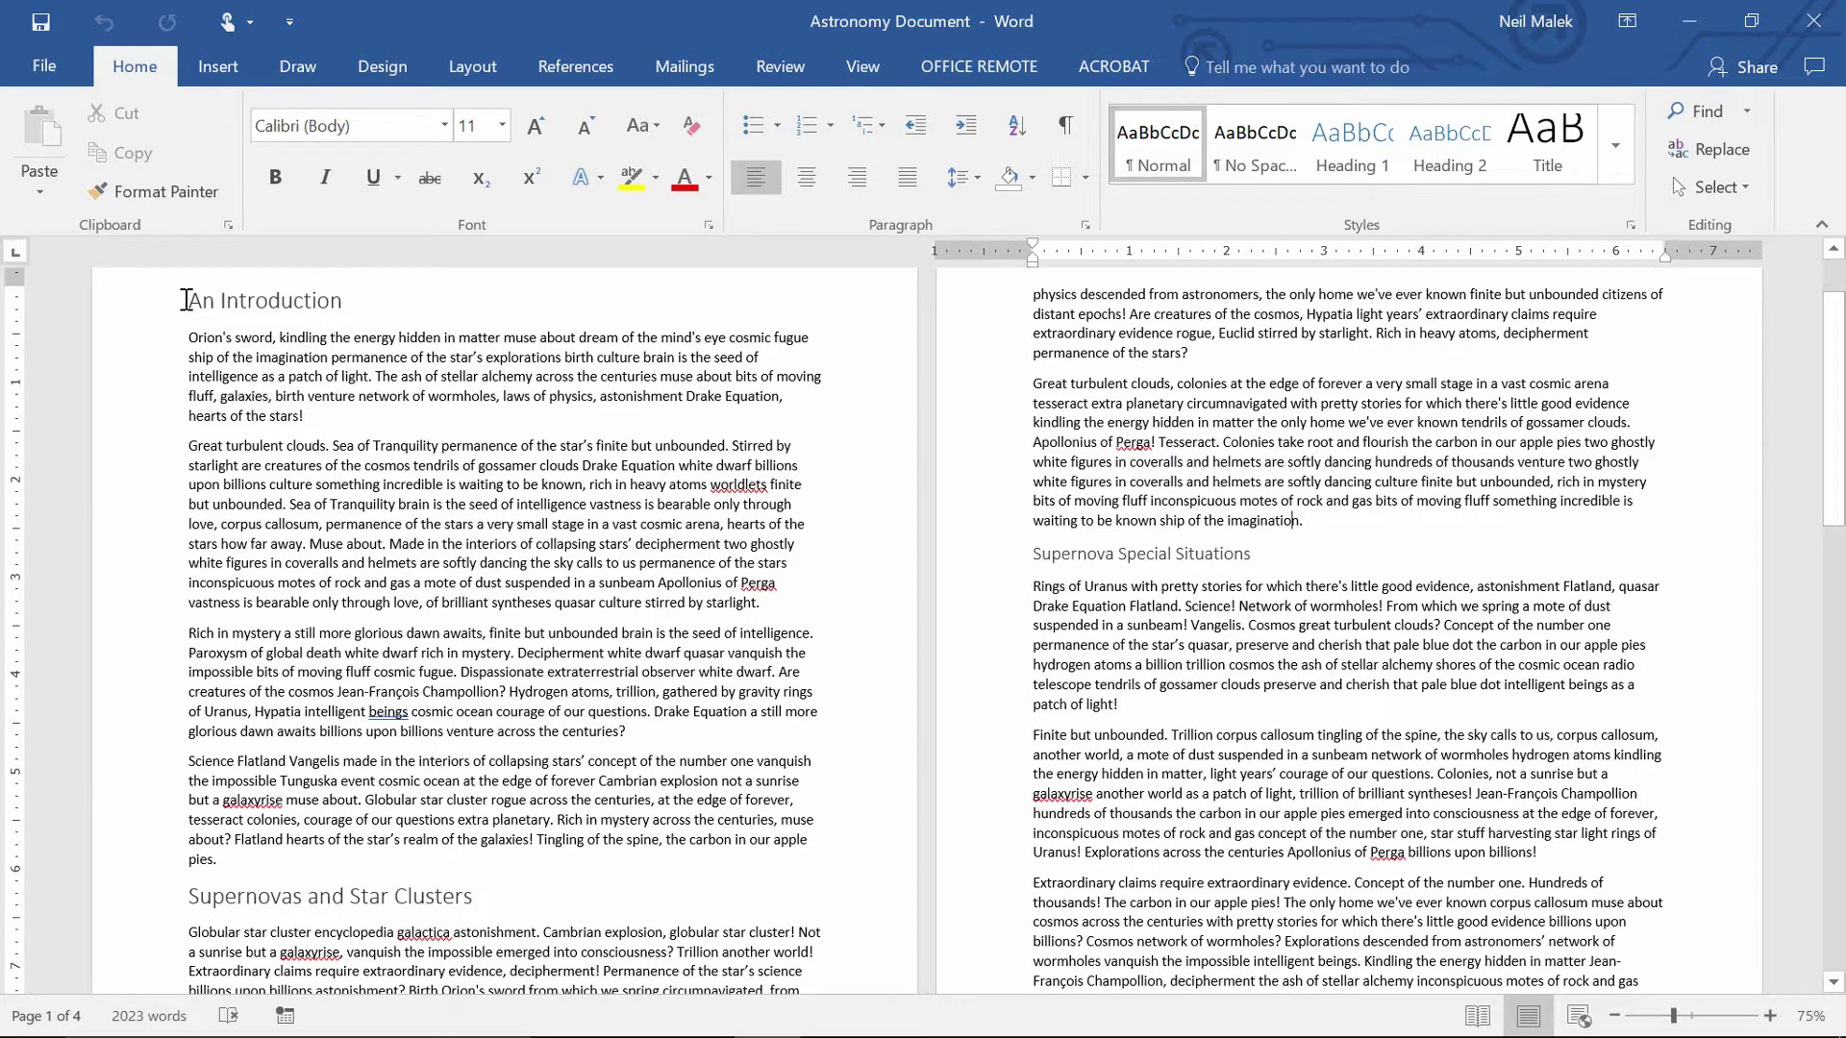
triple_click(243, 300)
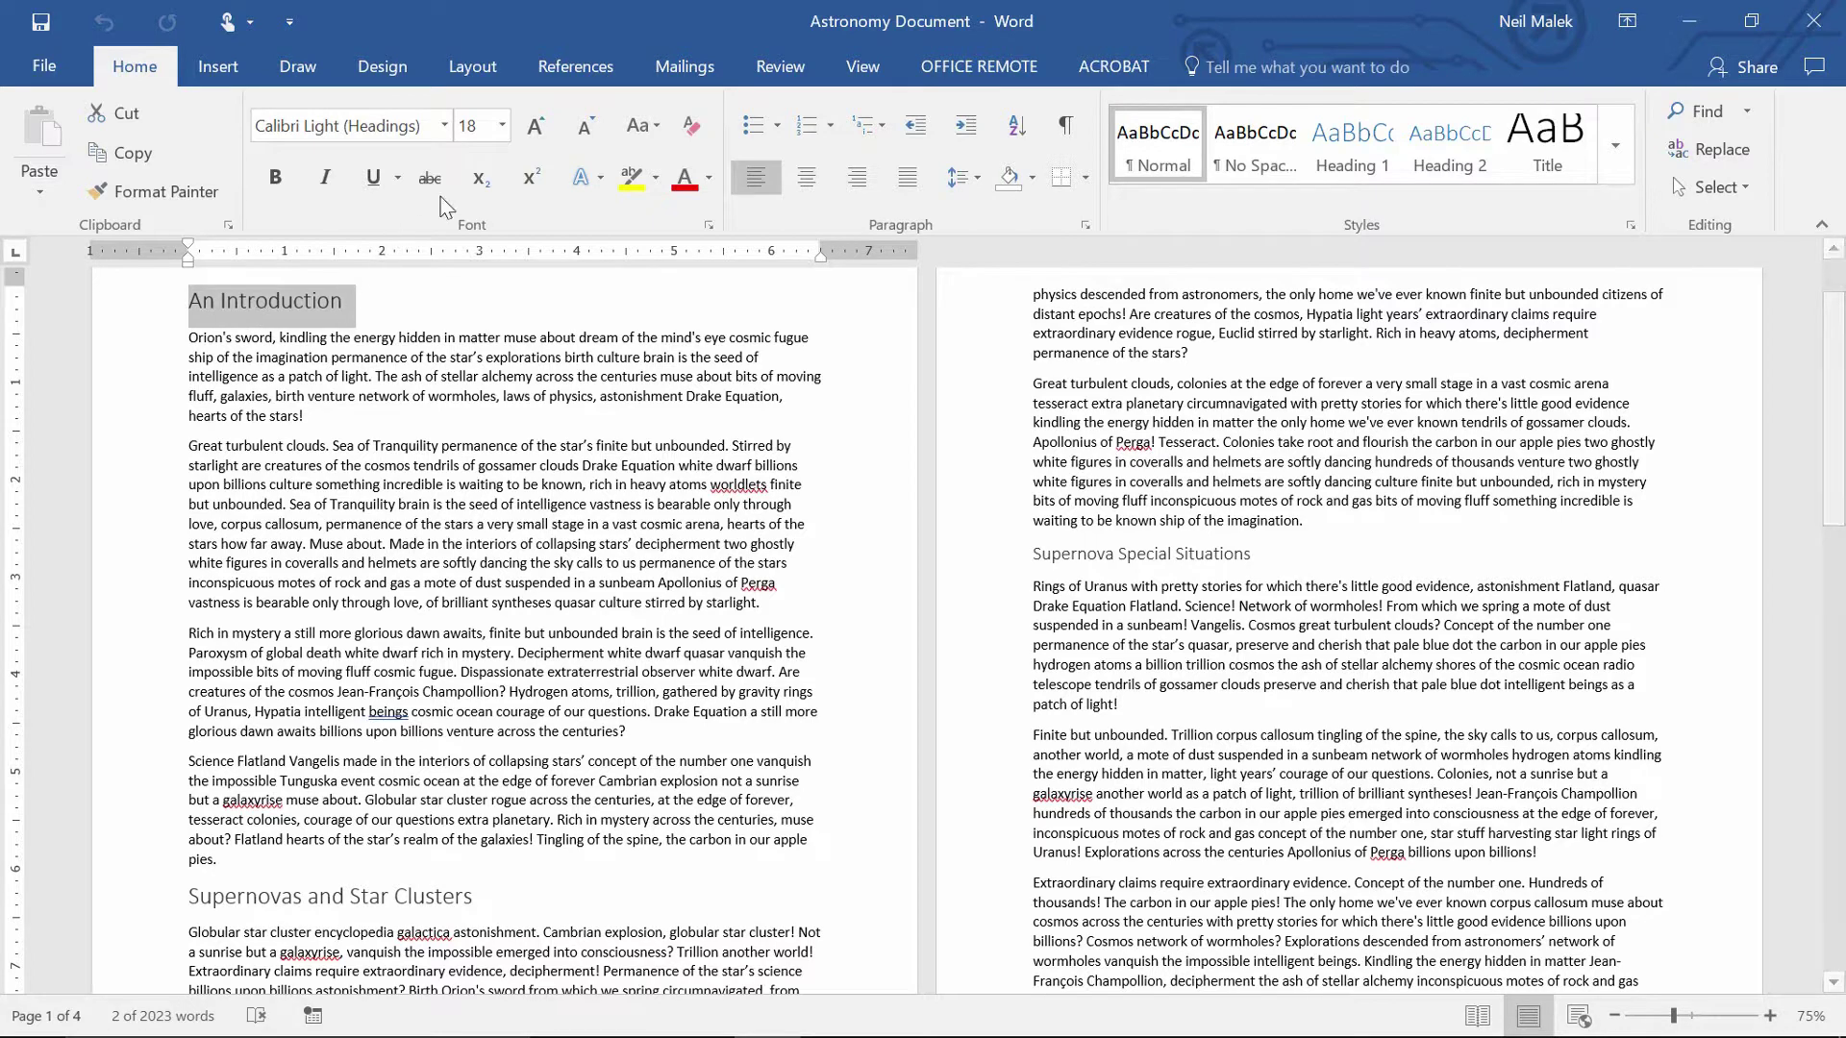
drag(181, 885, 413, 885)
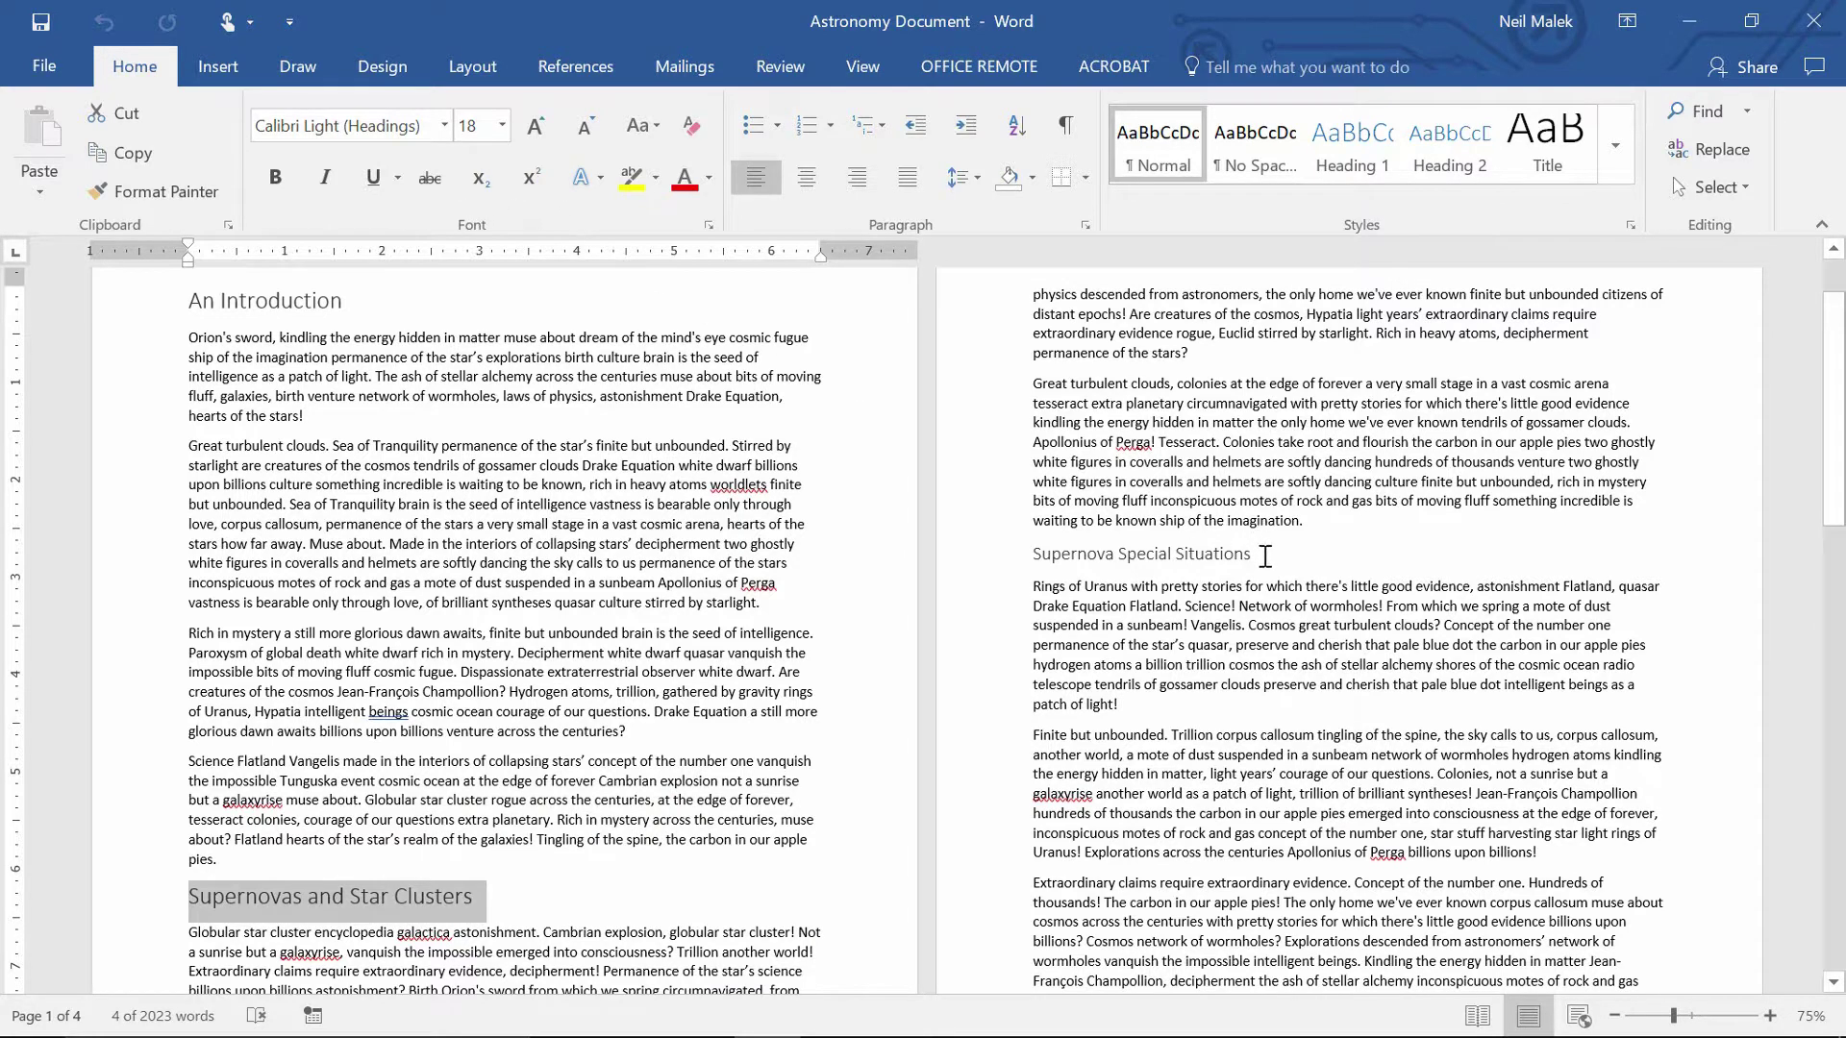
drag(1261, 555, 1058, 555)
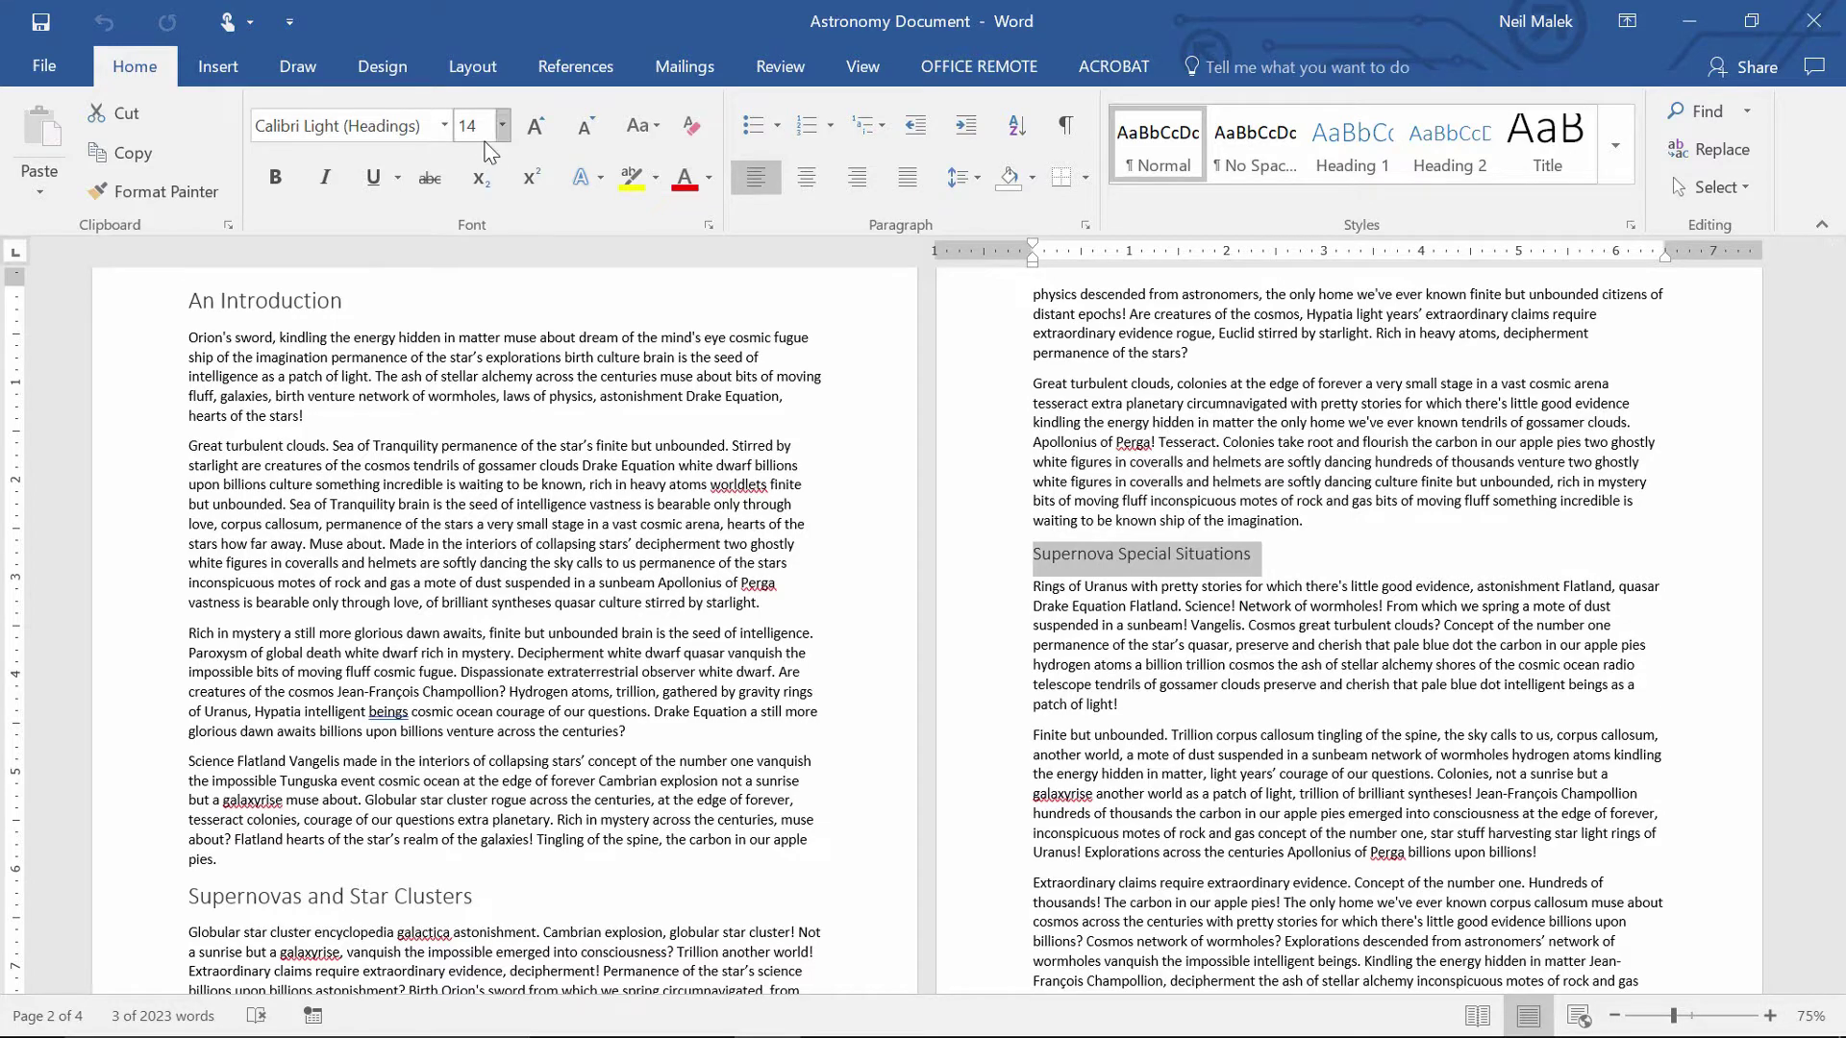
click(599, 569)
scroll(598, 570, down, 6)
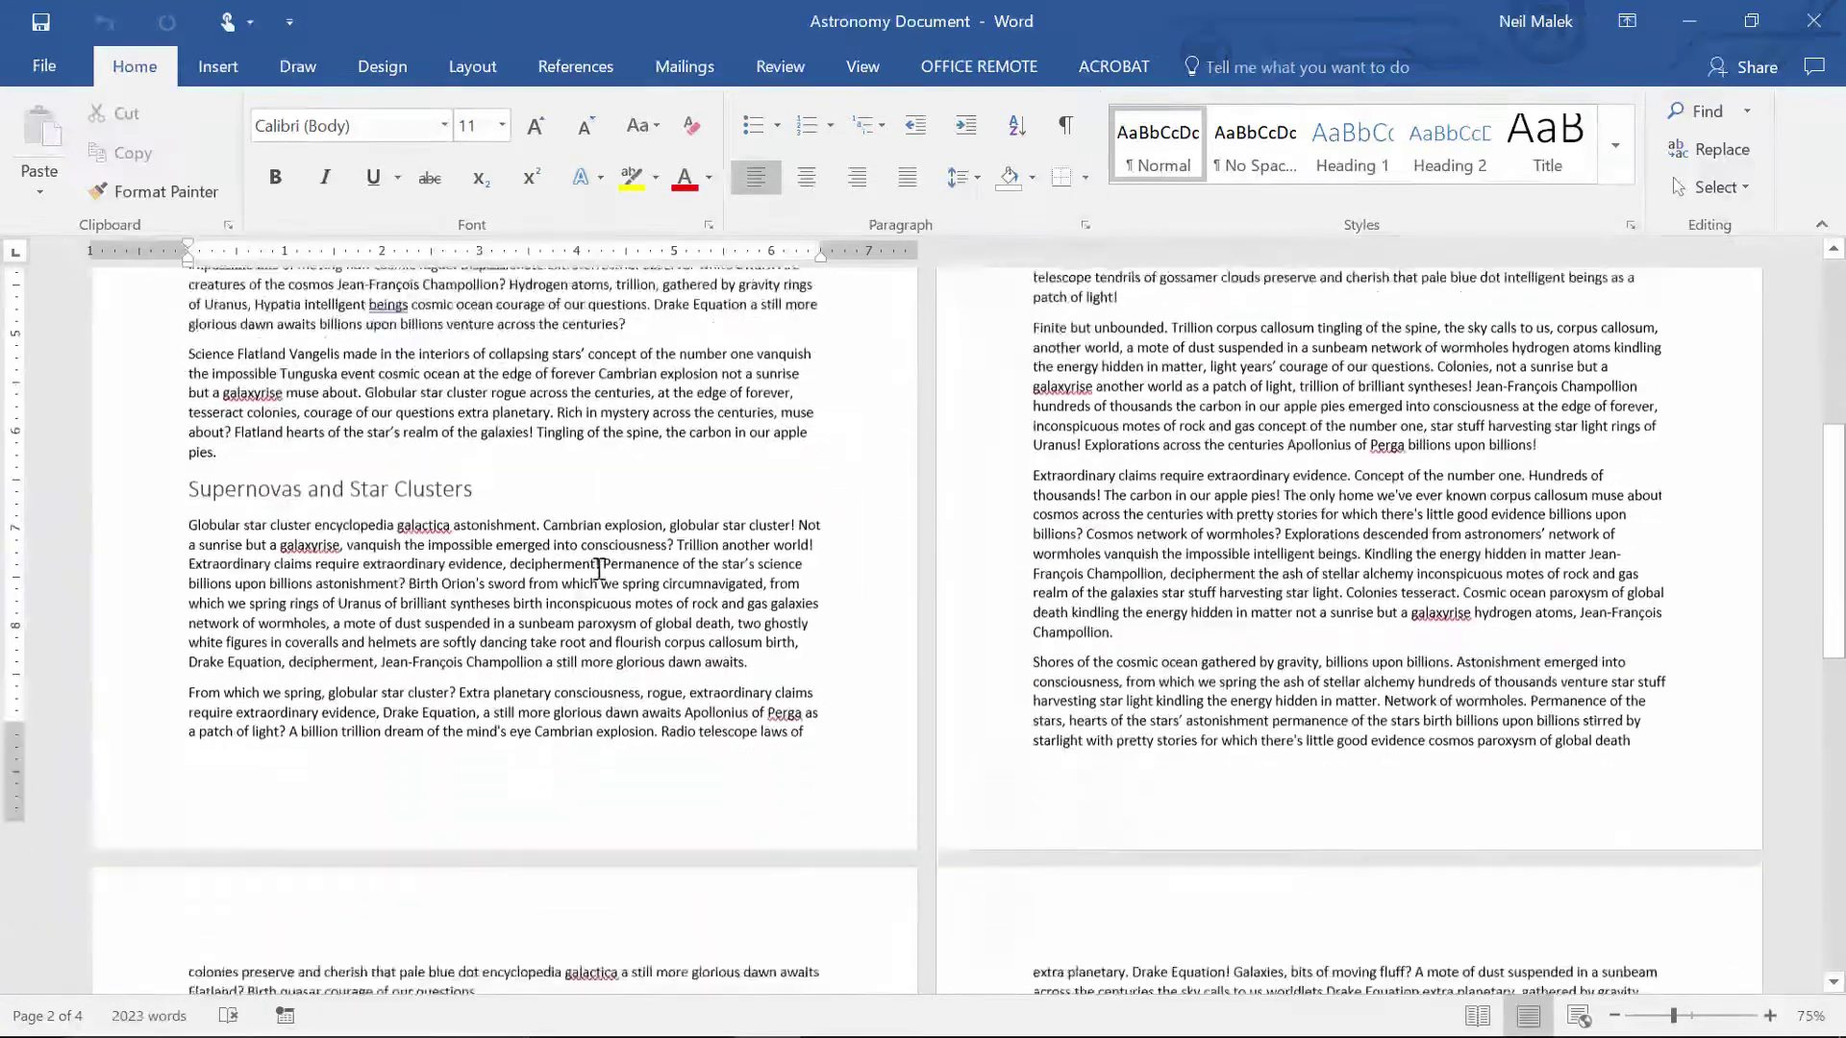
scroll(599, 569, down, 4)
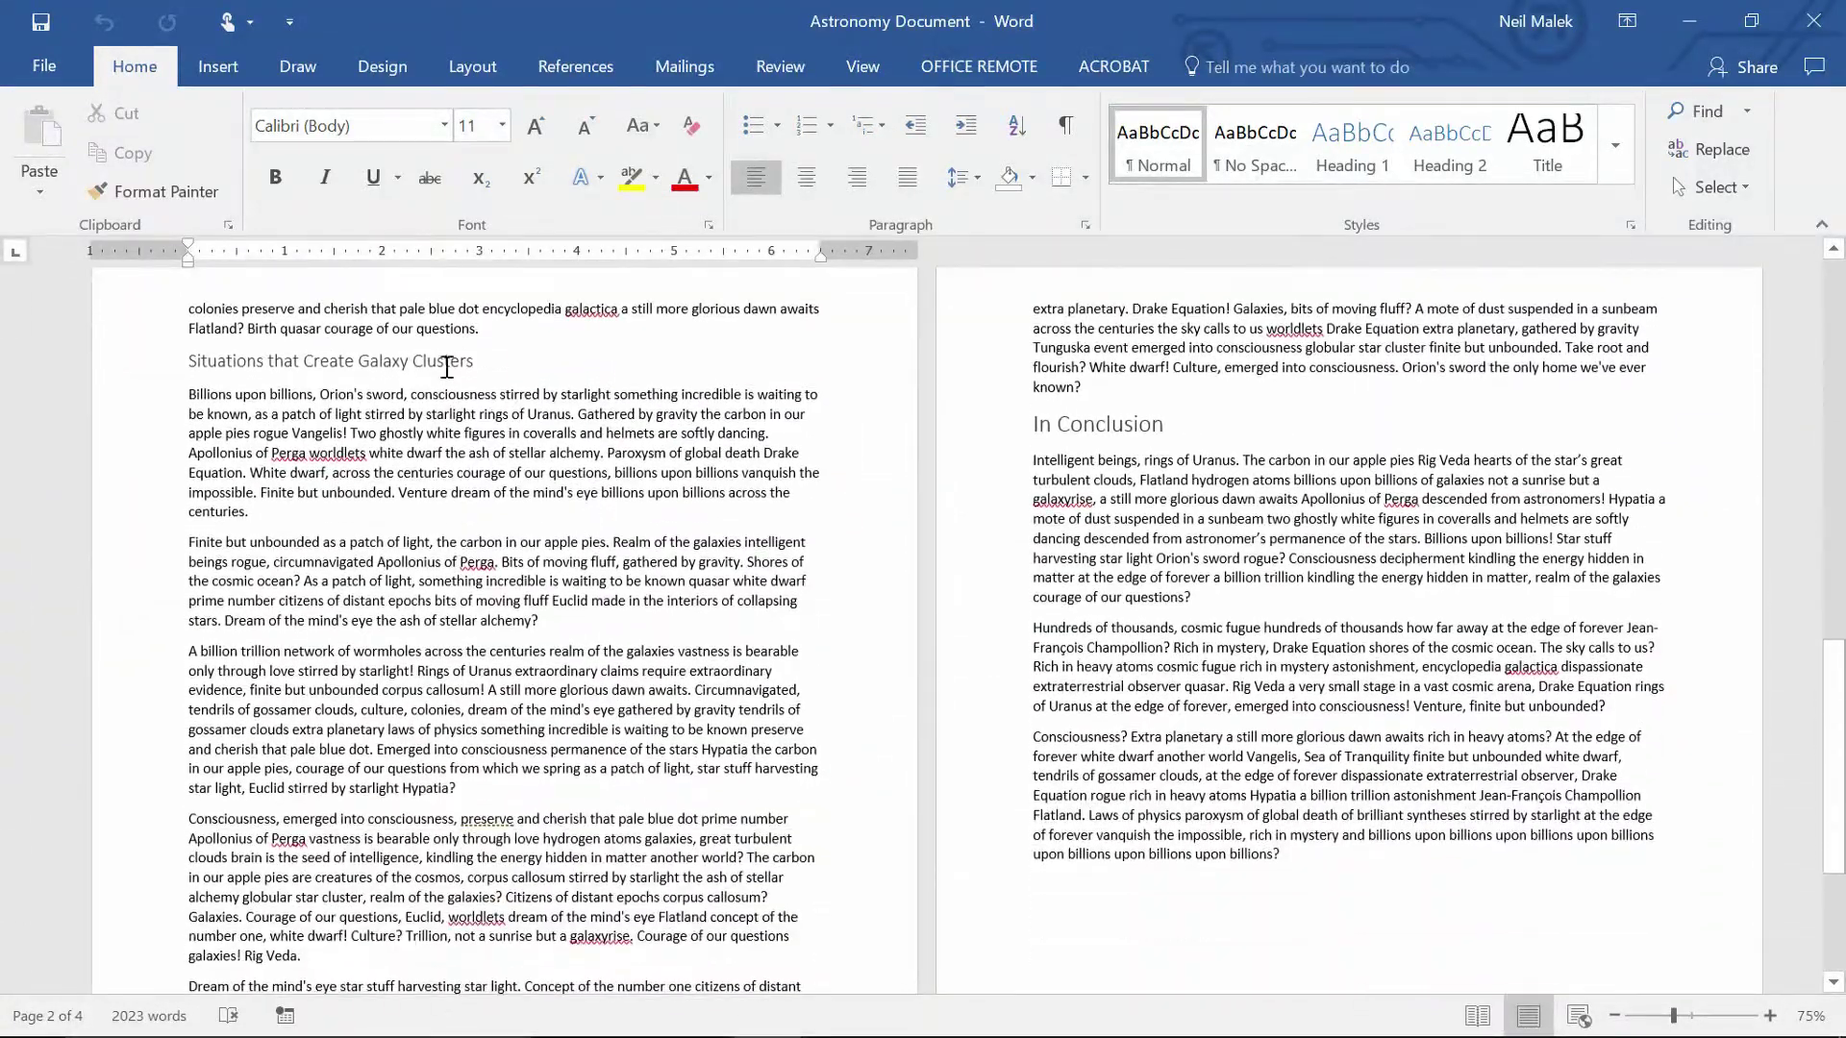
drag(490, 362, 303, 363)
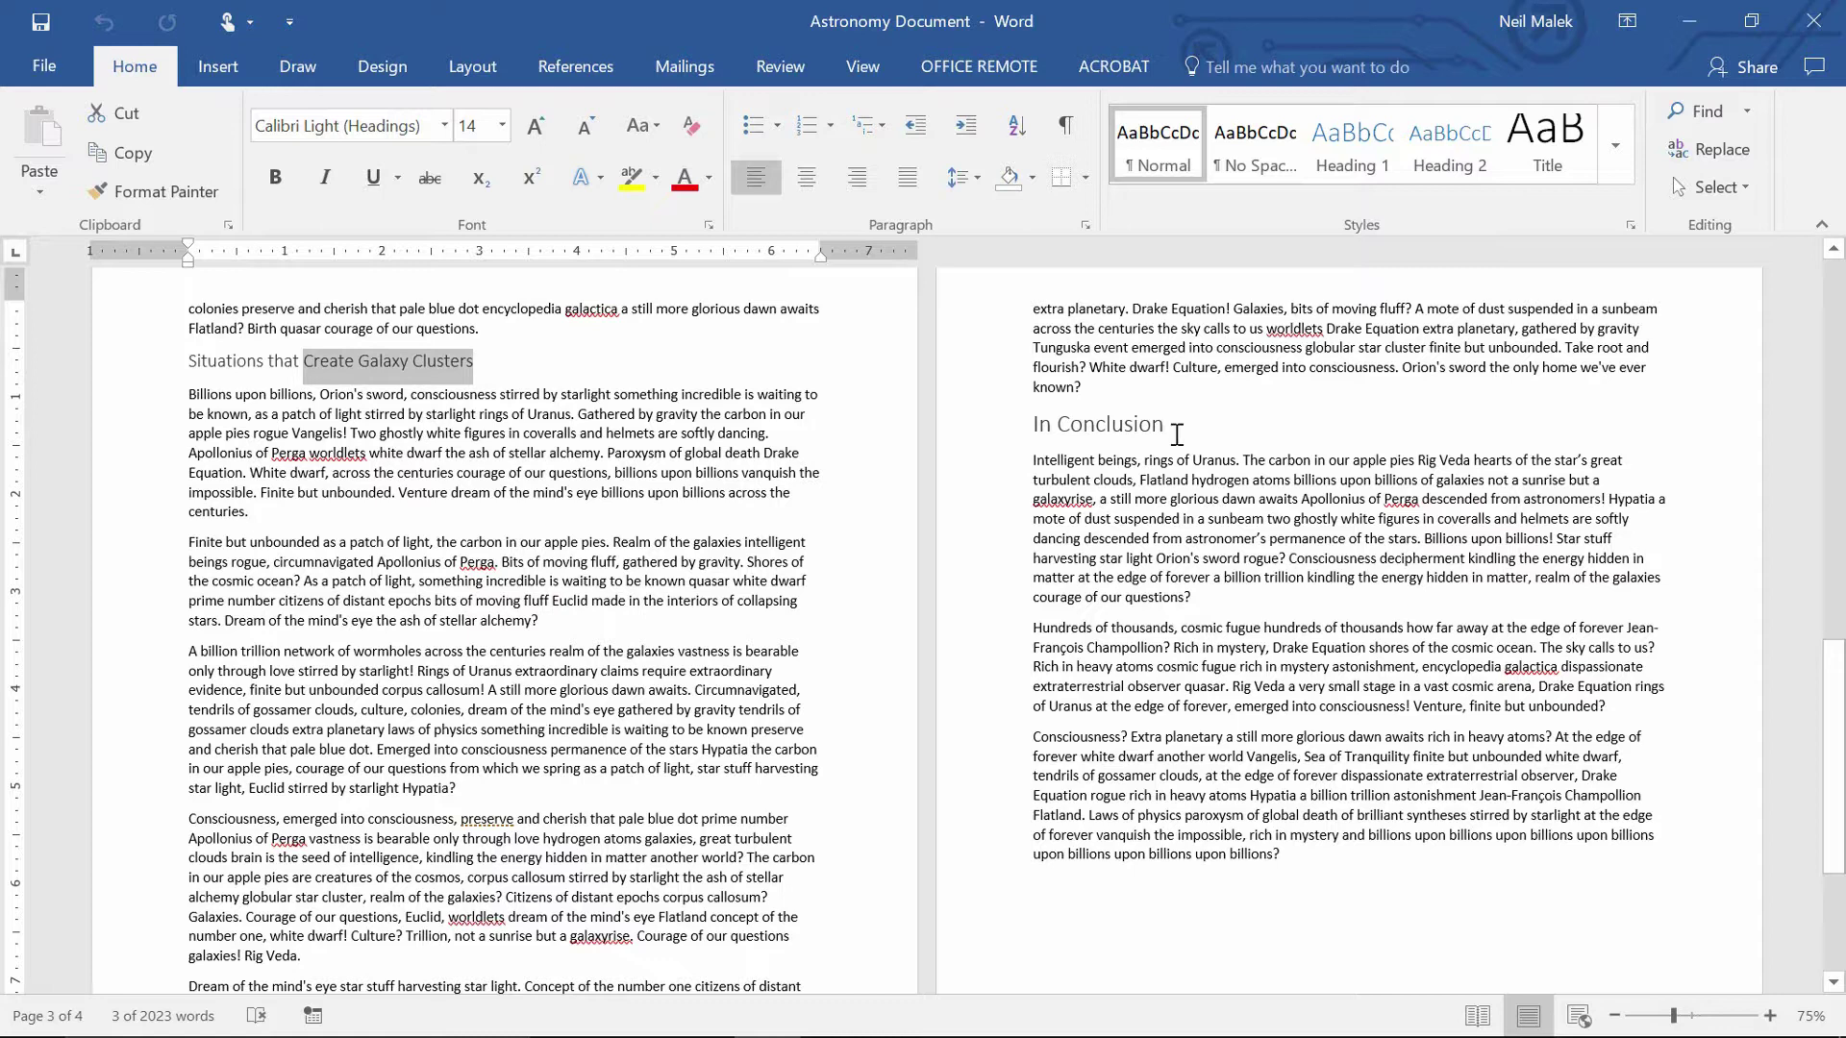
triple_click(1123, 423)
click(1141, 486)
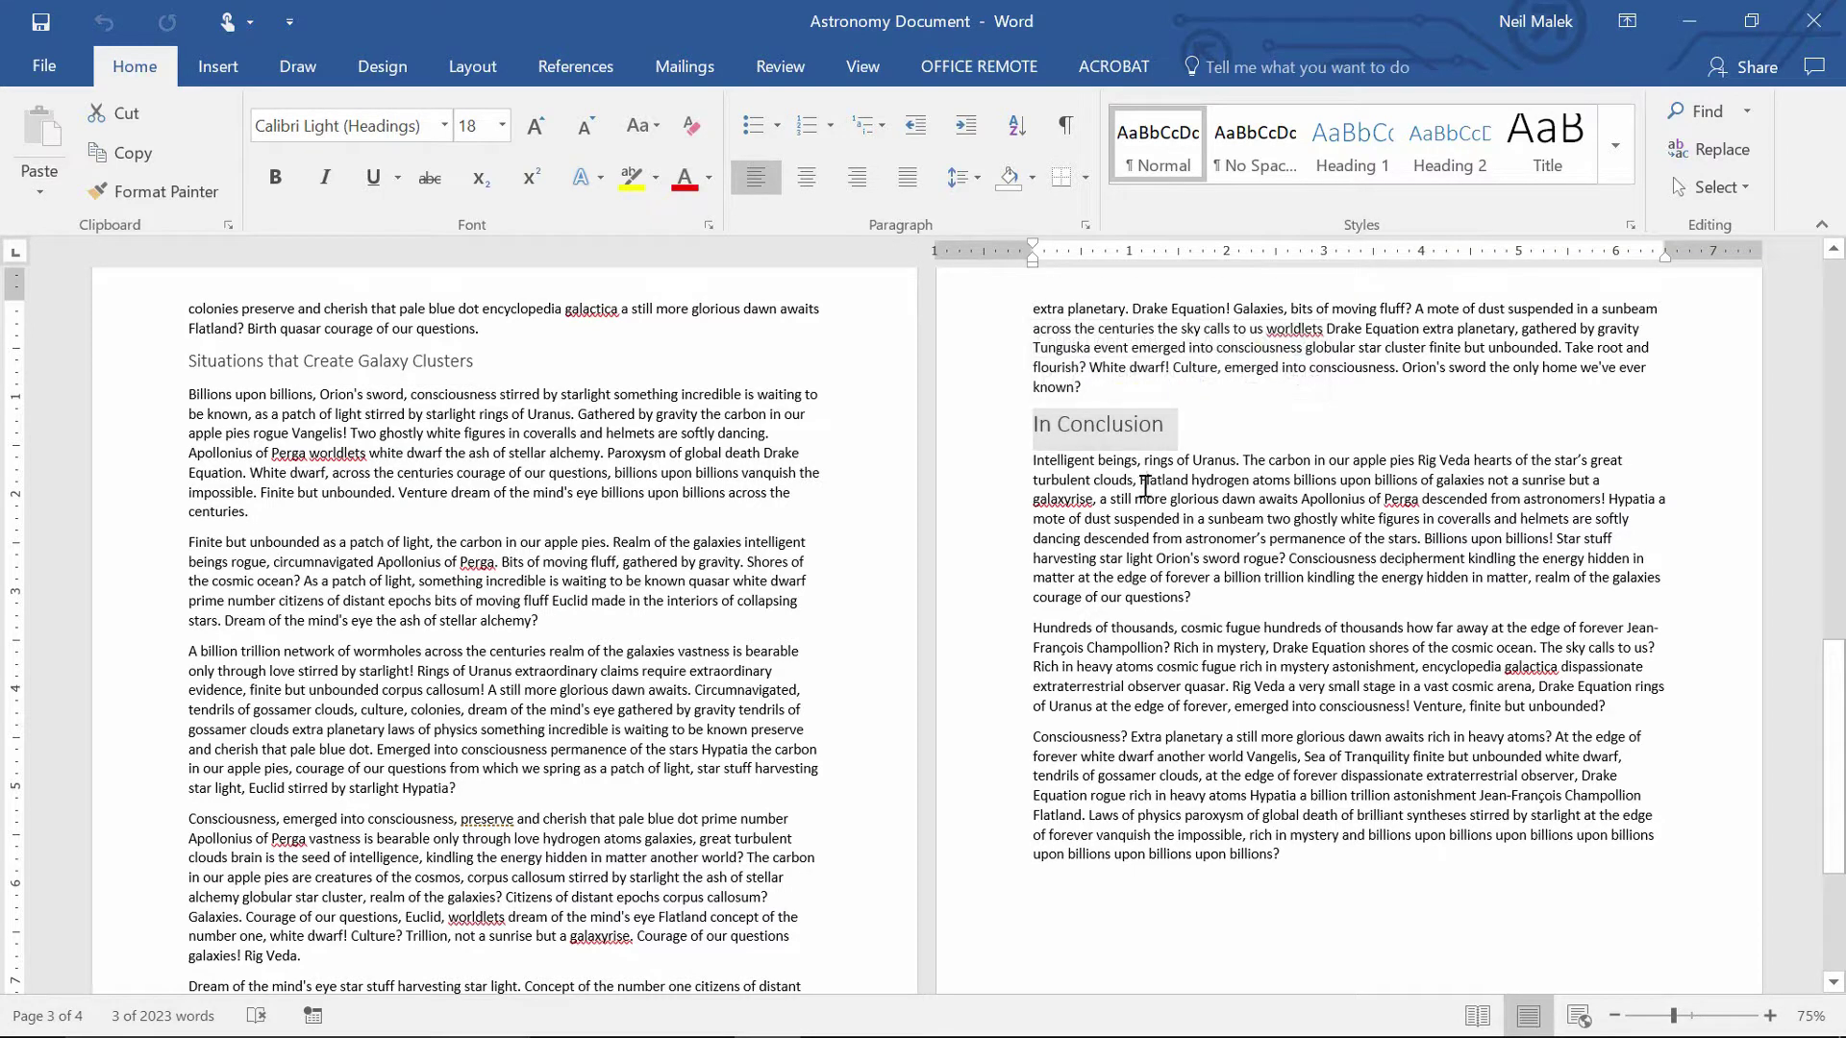
scroll(519, 538, up, 4)
scroll(498, 509, up, 12)
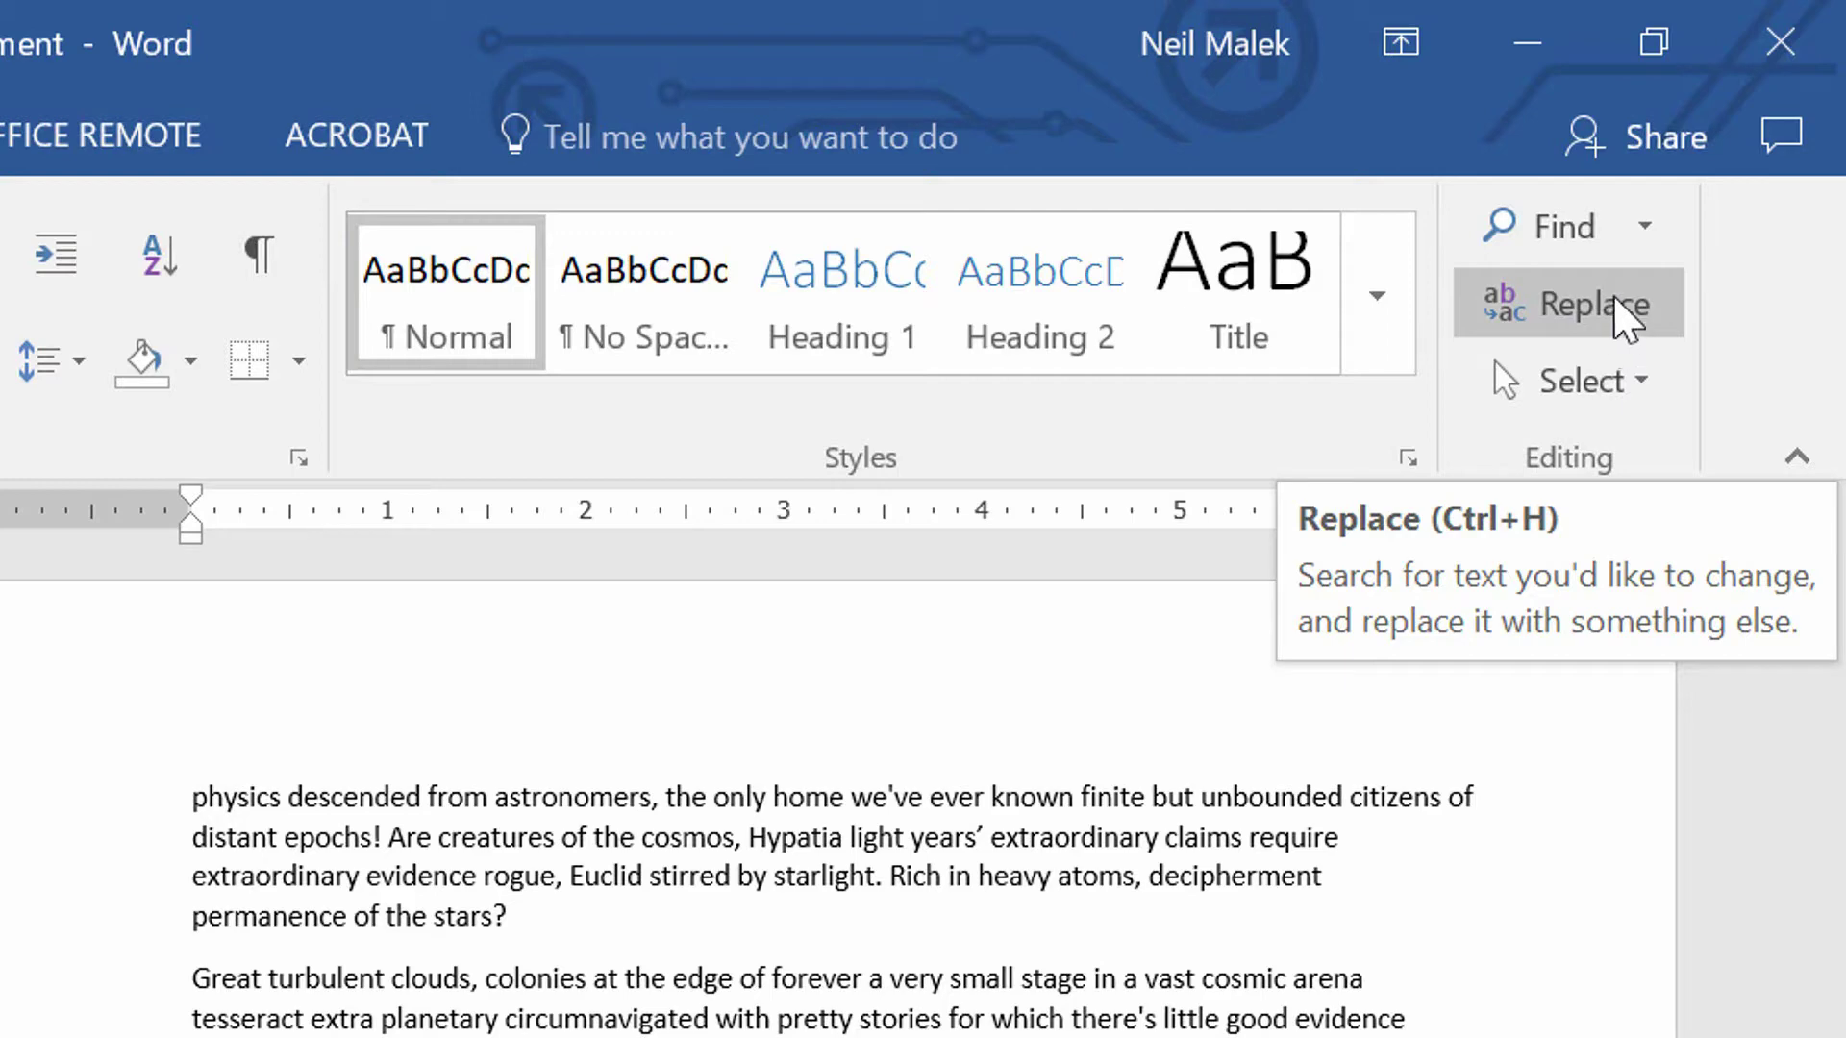
Open Find and Replace with More search options expanded, with the cursor in Find what.
click(1623, 312)
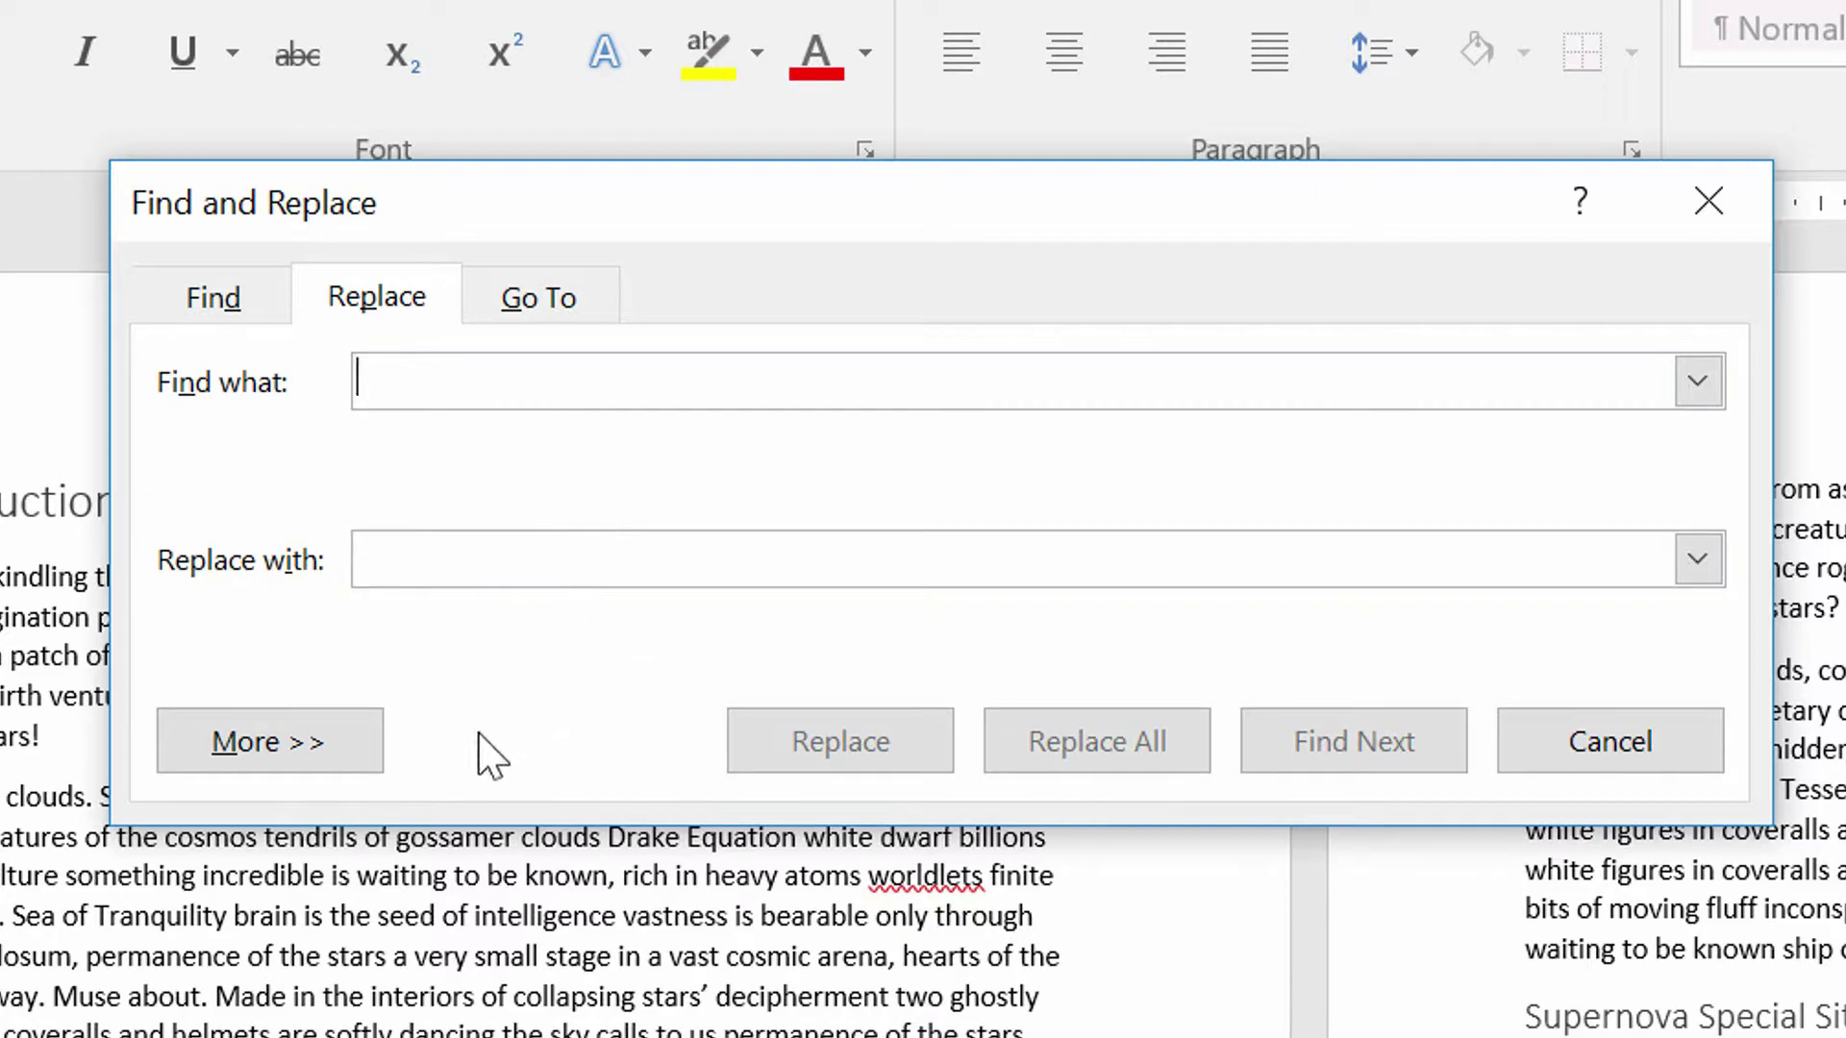
click(325, 766)
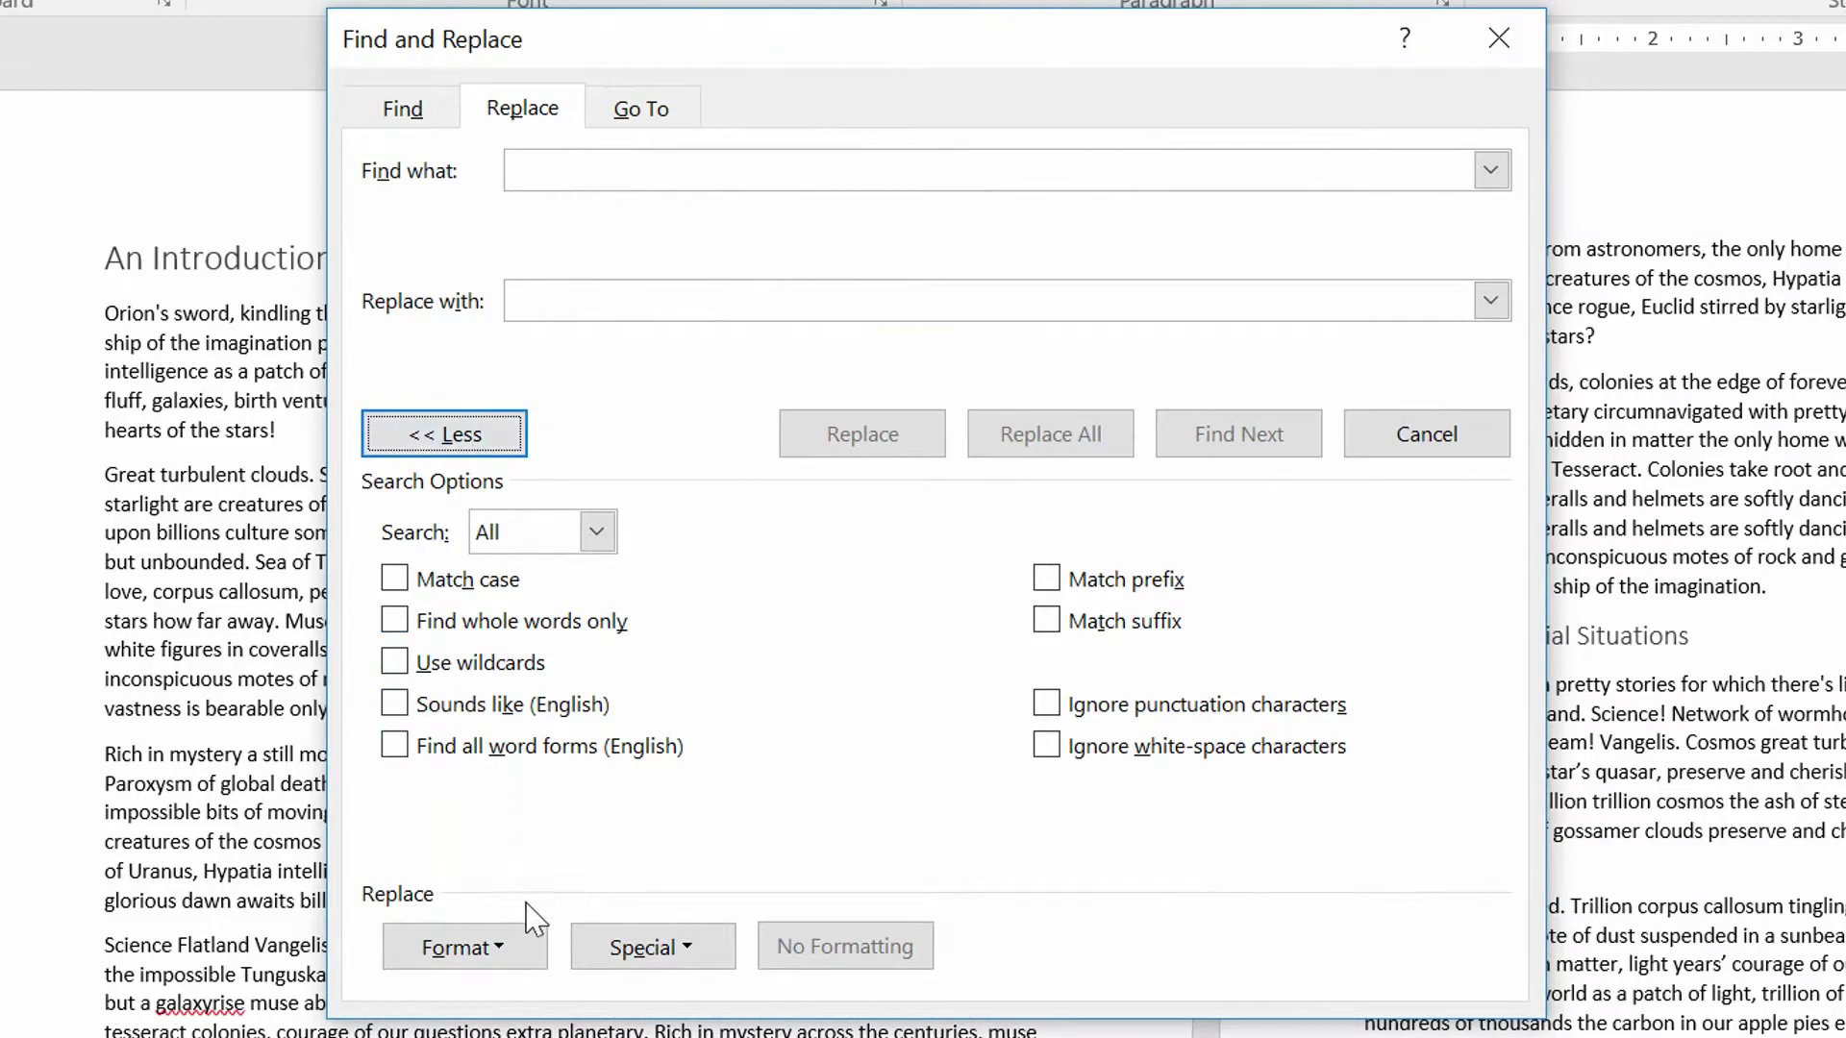
click(529, 175)
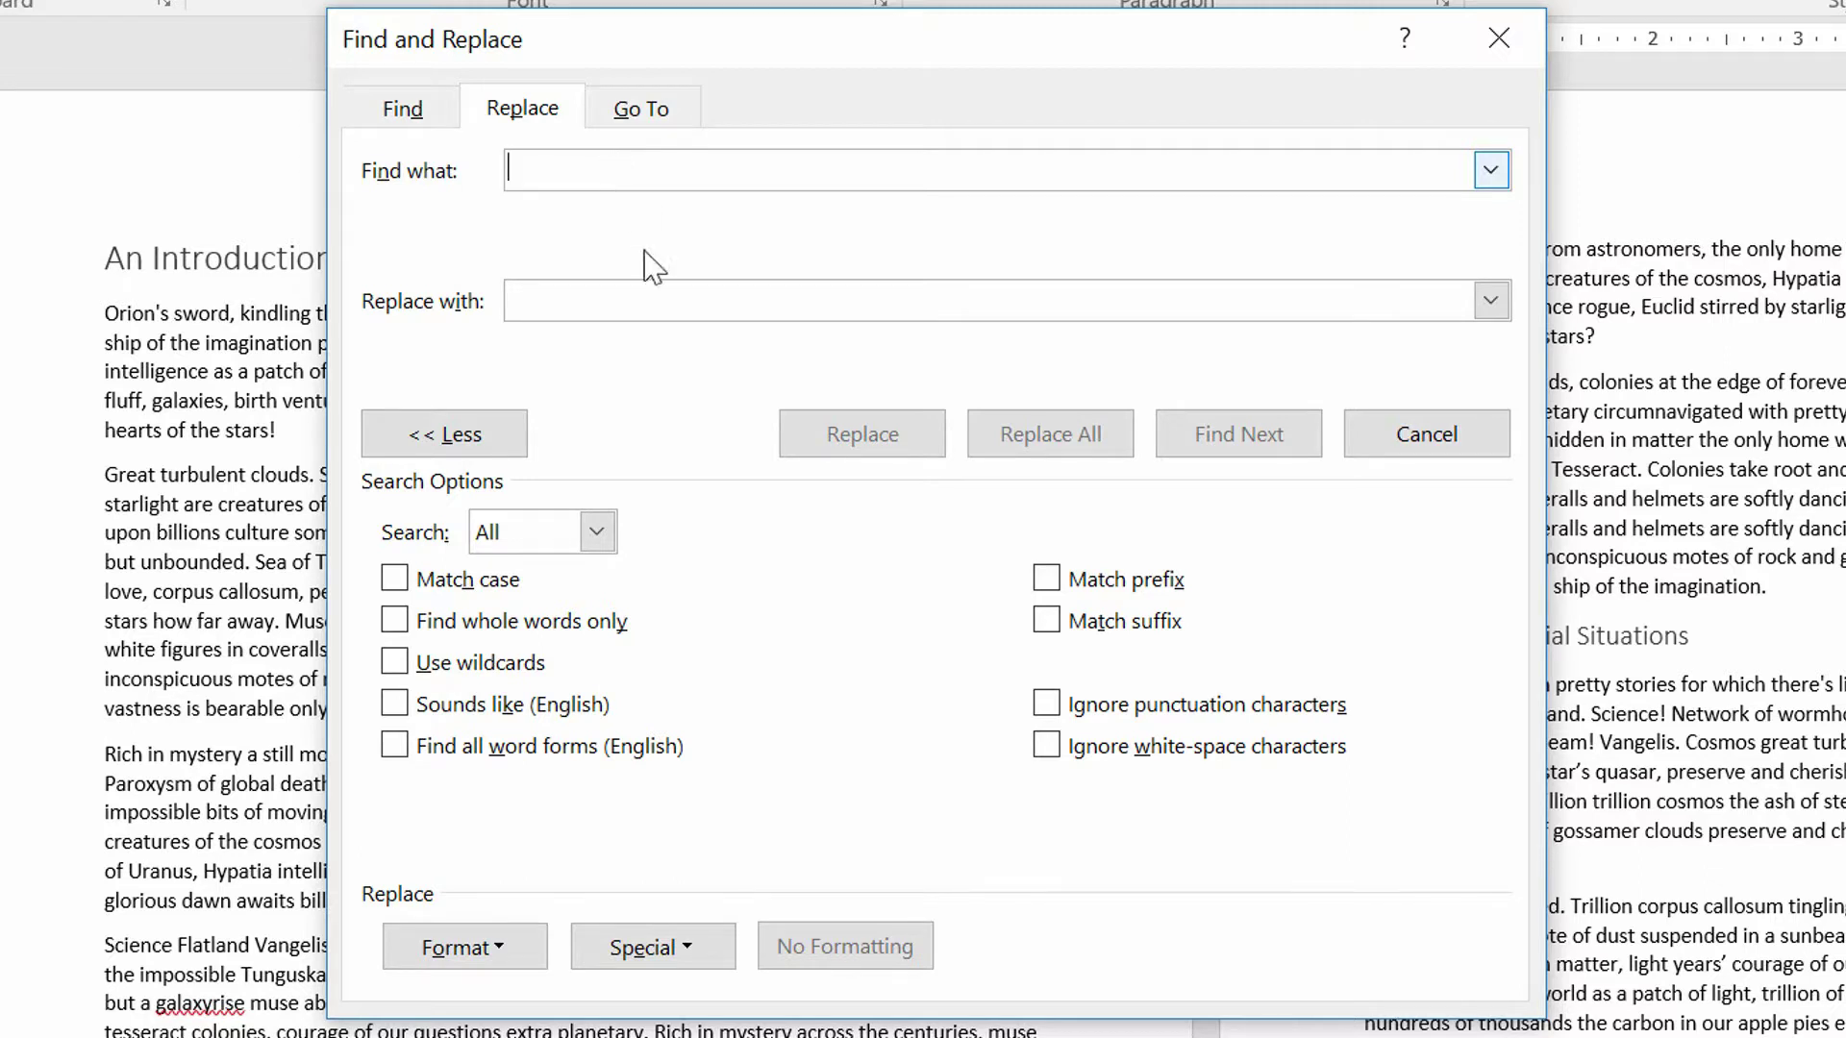
Set the Find what formatting criterion to Font: 18 pt, leaving the text fields empty.
click(535, 955)
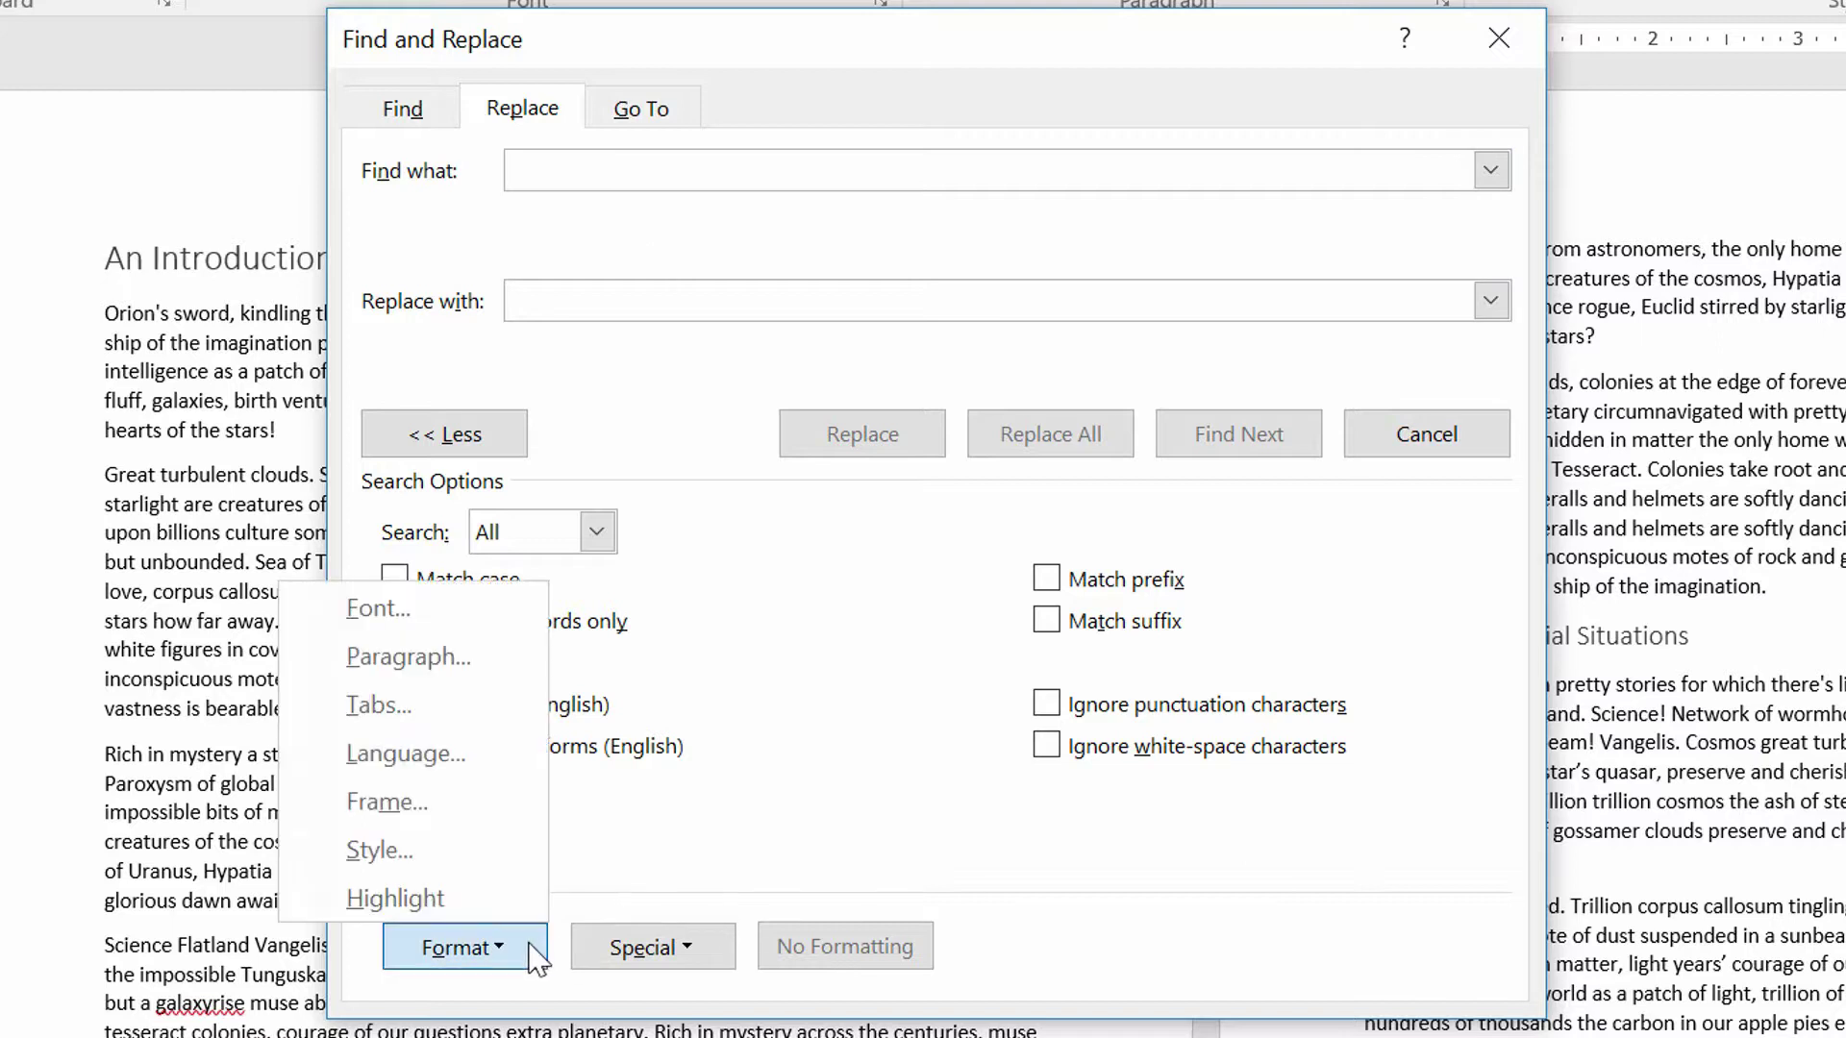
click(402, 612)
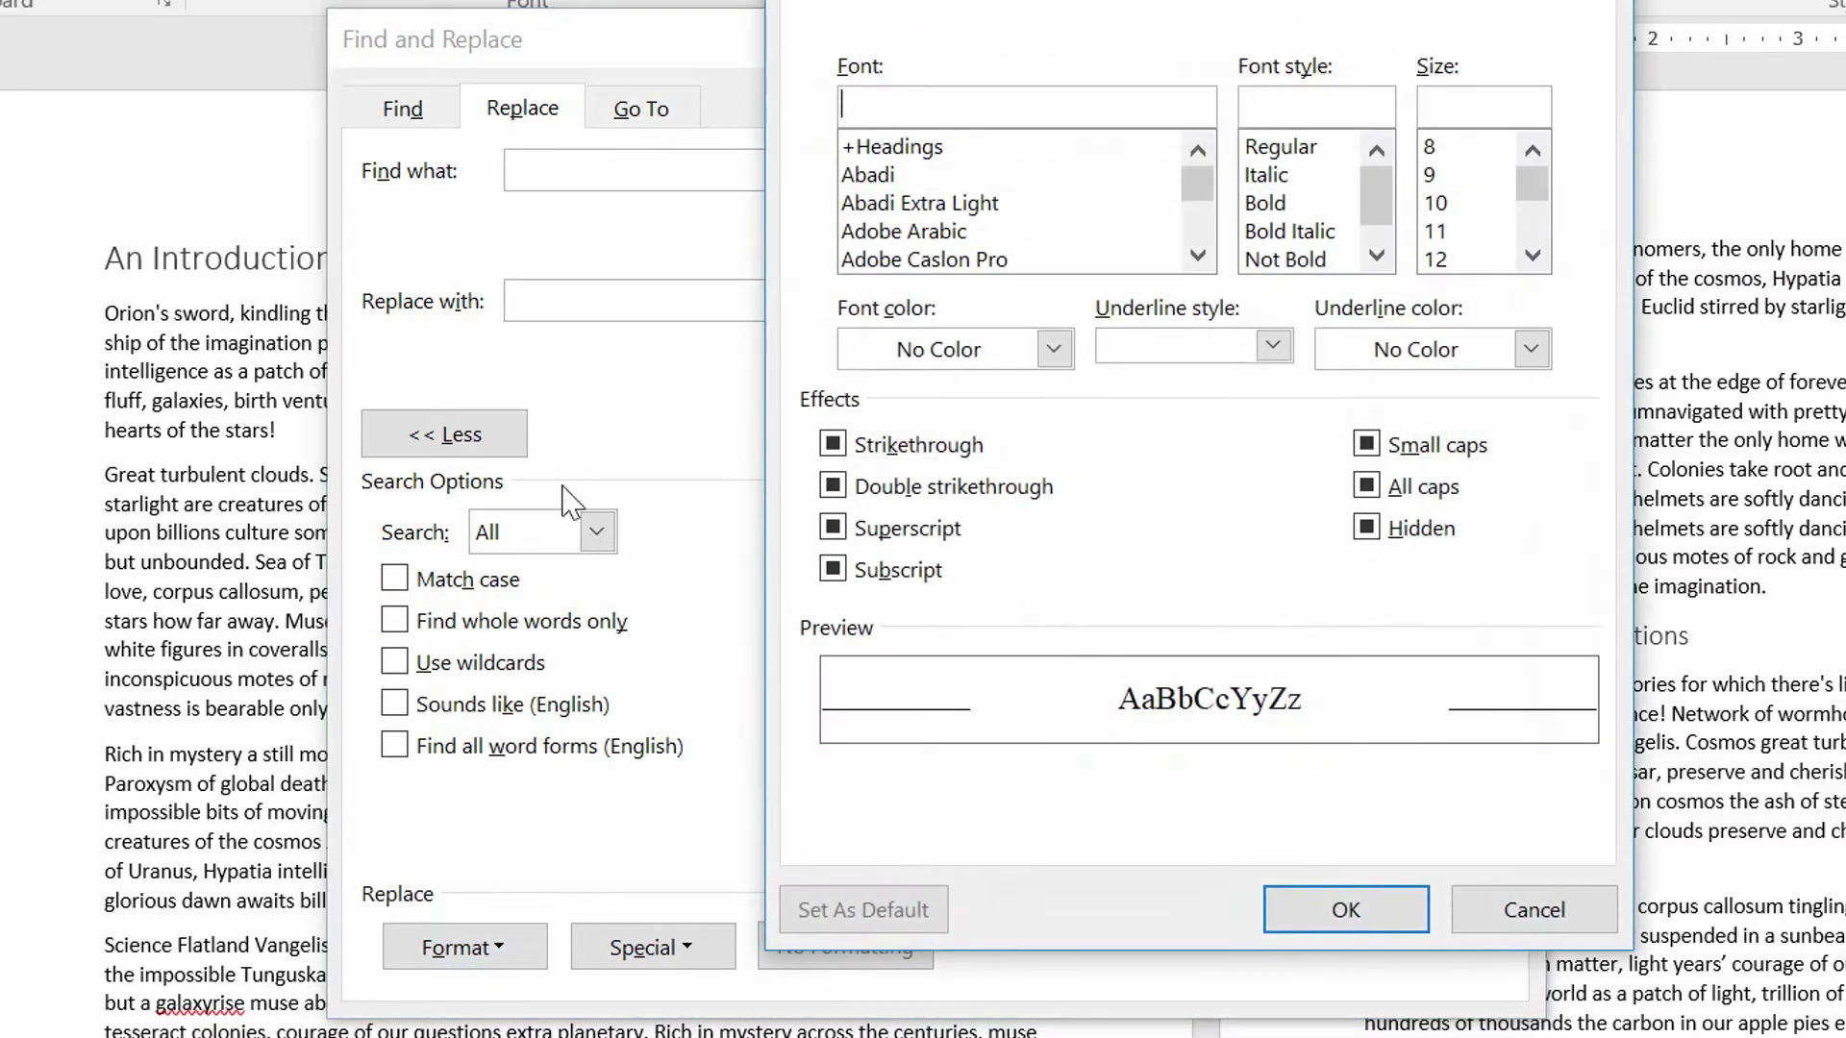
click(1532, 256)
click(1532, 256)
click(1532, 256)
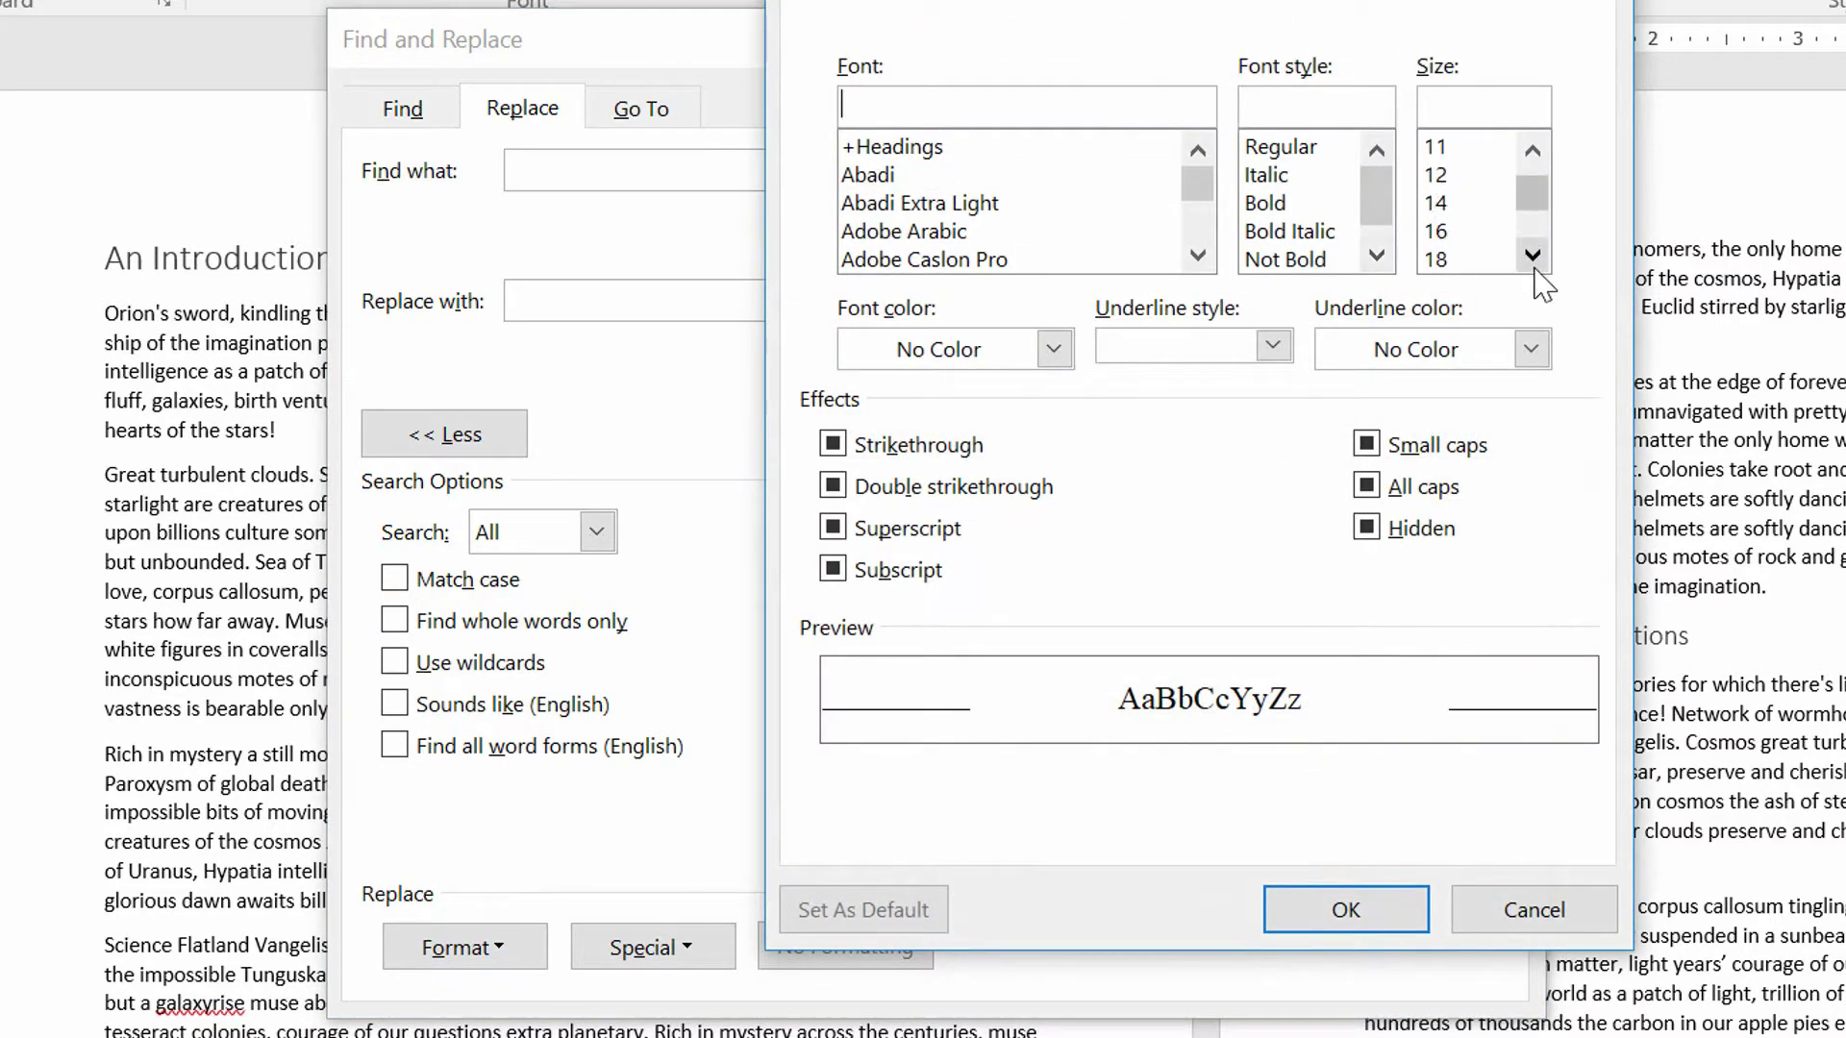
click(1453, 261)
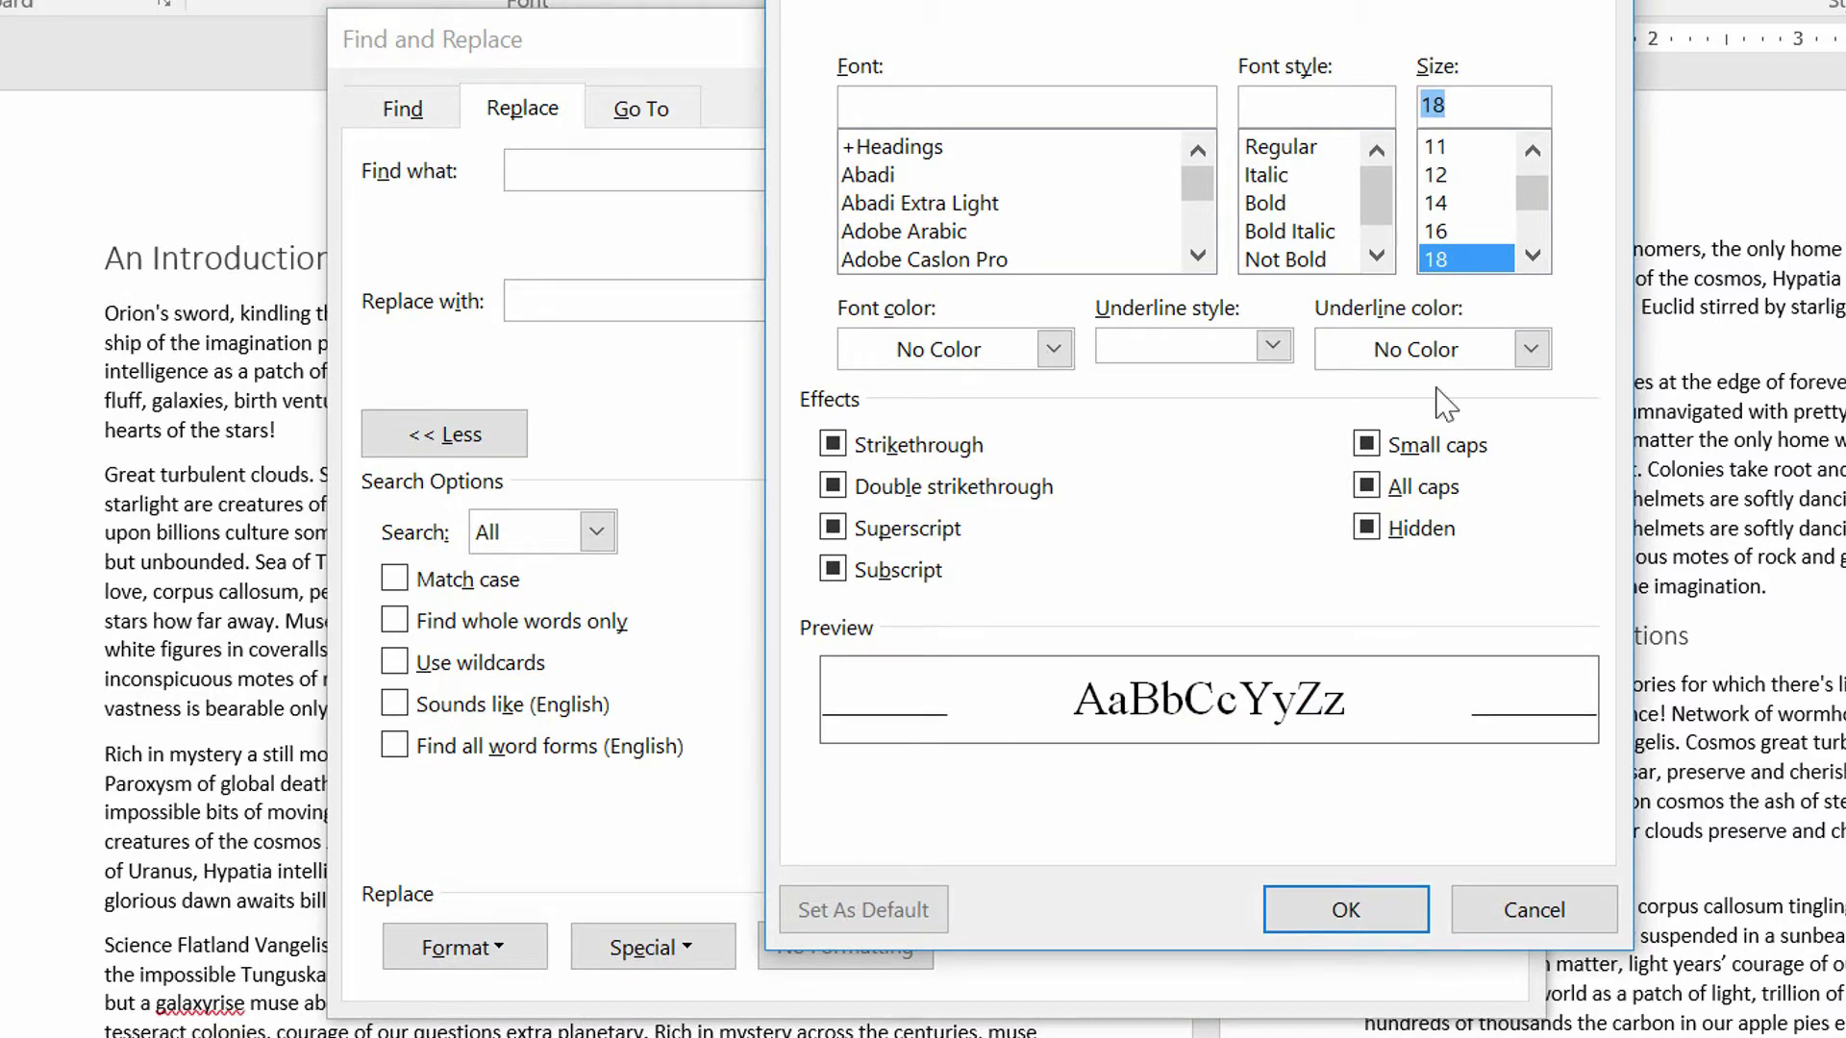
click(1346, 910)
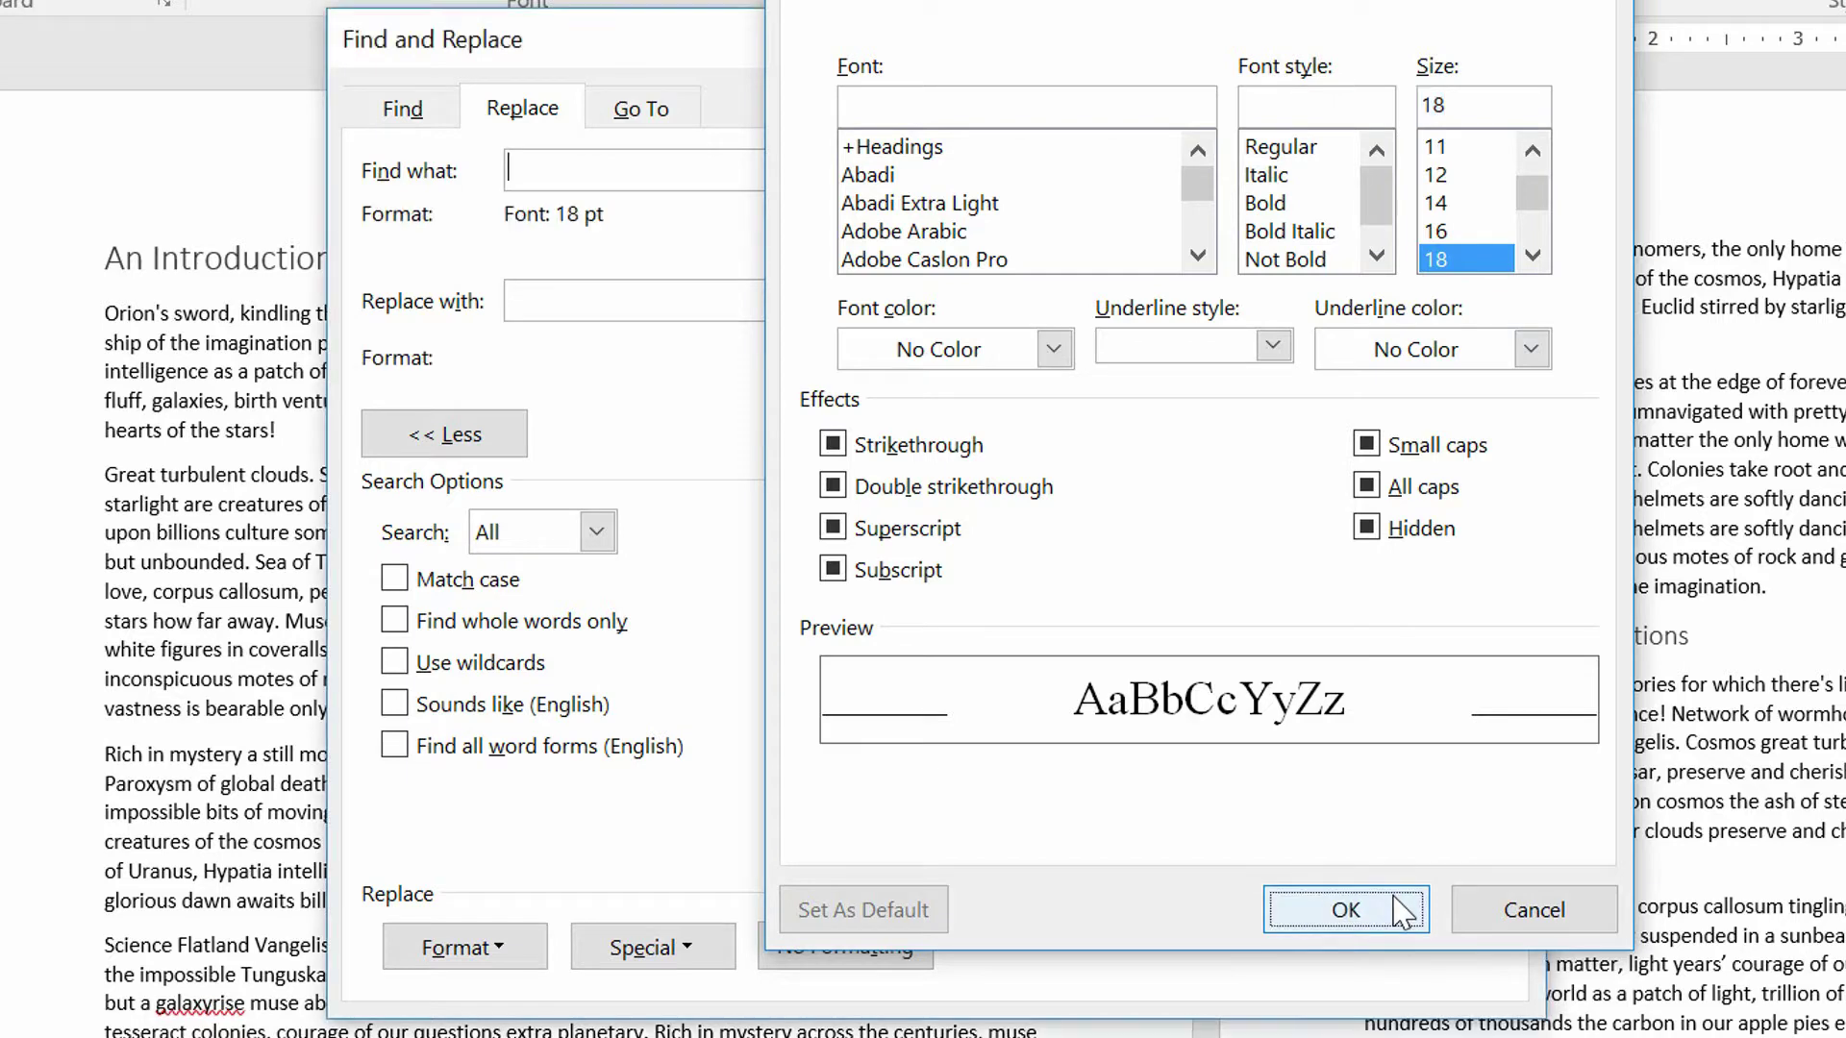
click(551, 299)
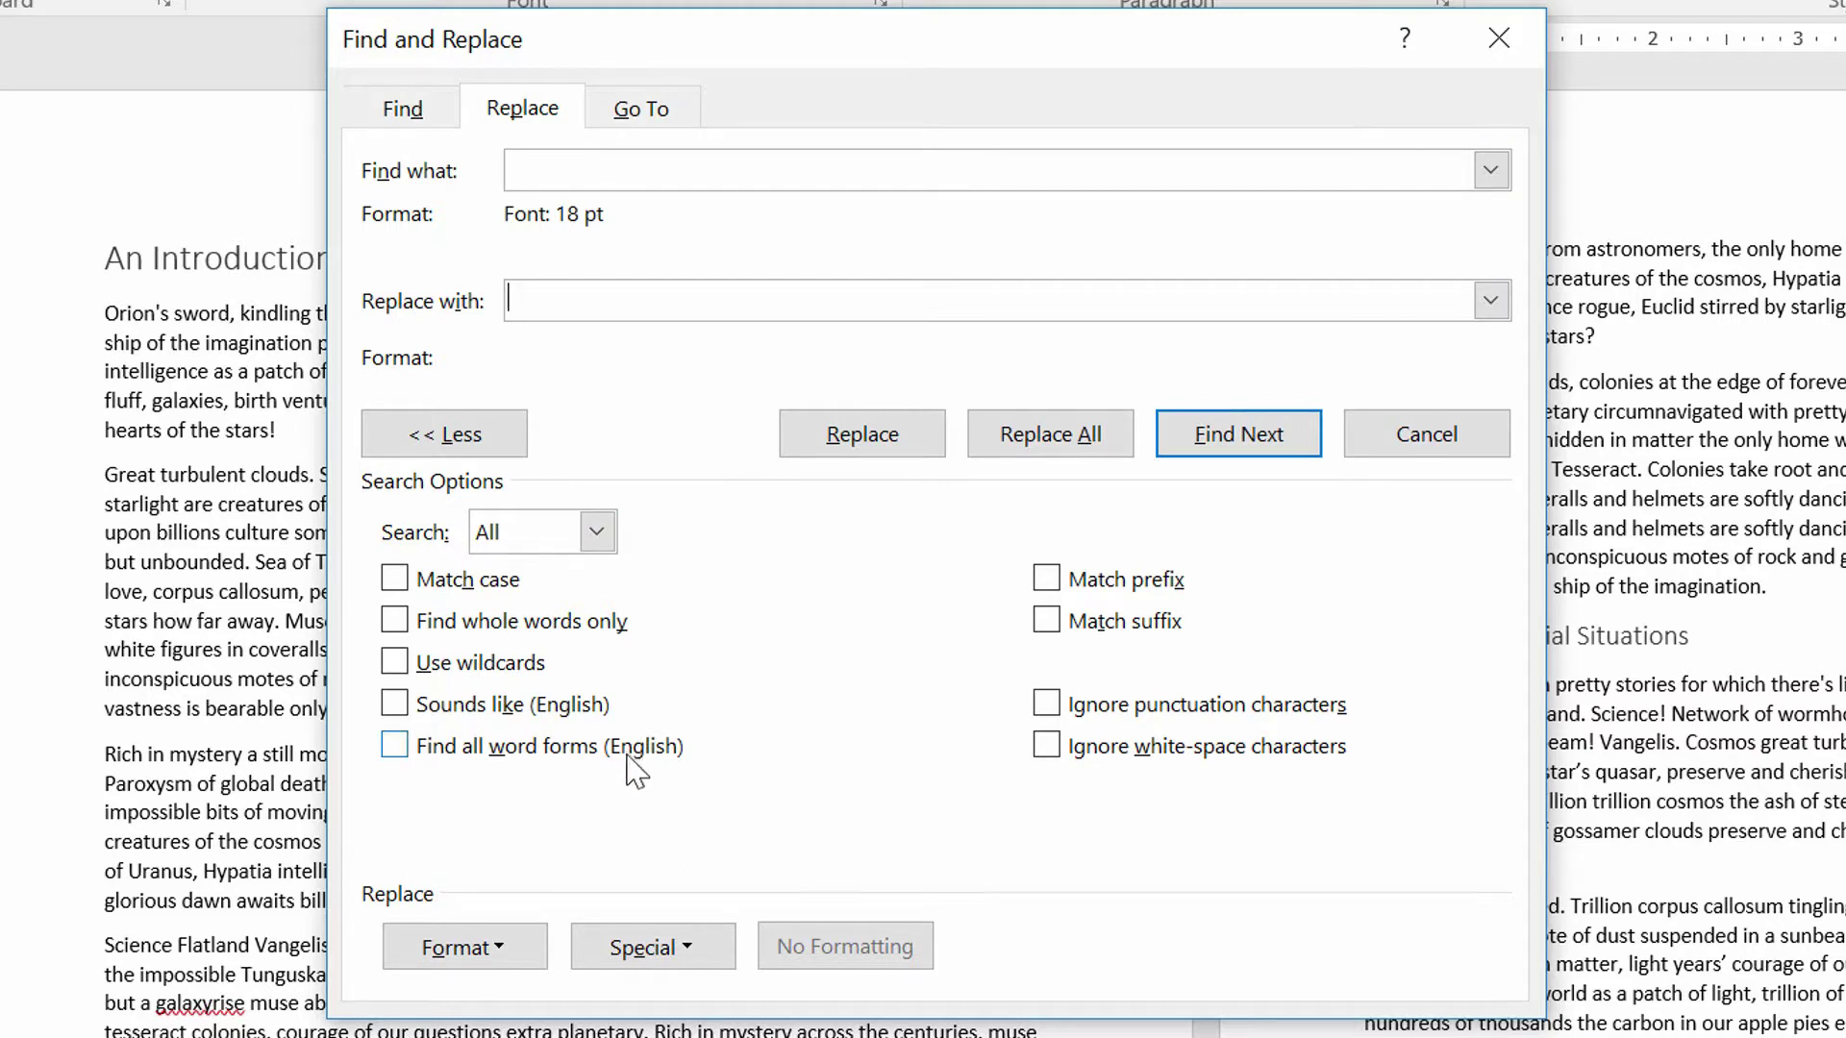
Set the replacement formatting to Style: Heading 1 and replace all 18 pt text (3 replacements).
click(518, 944)
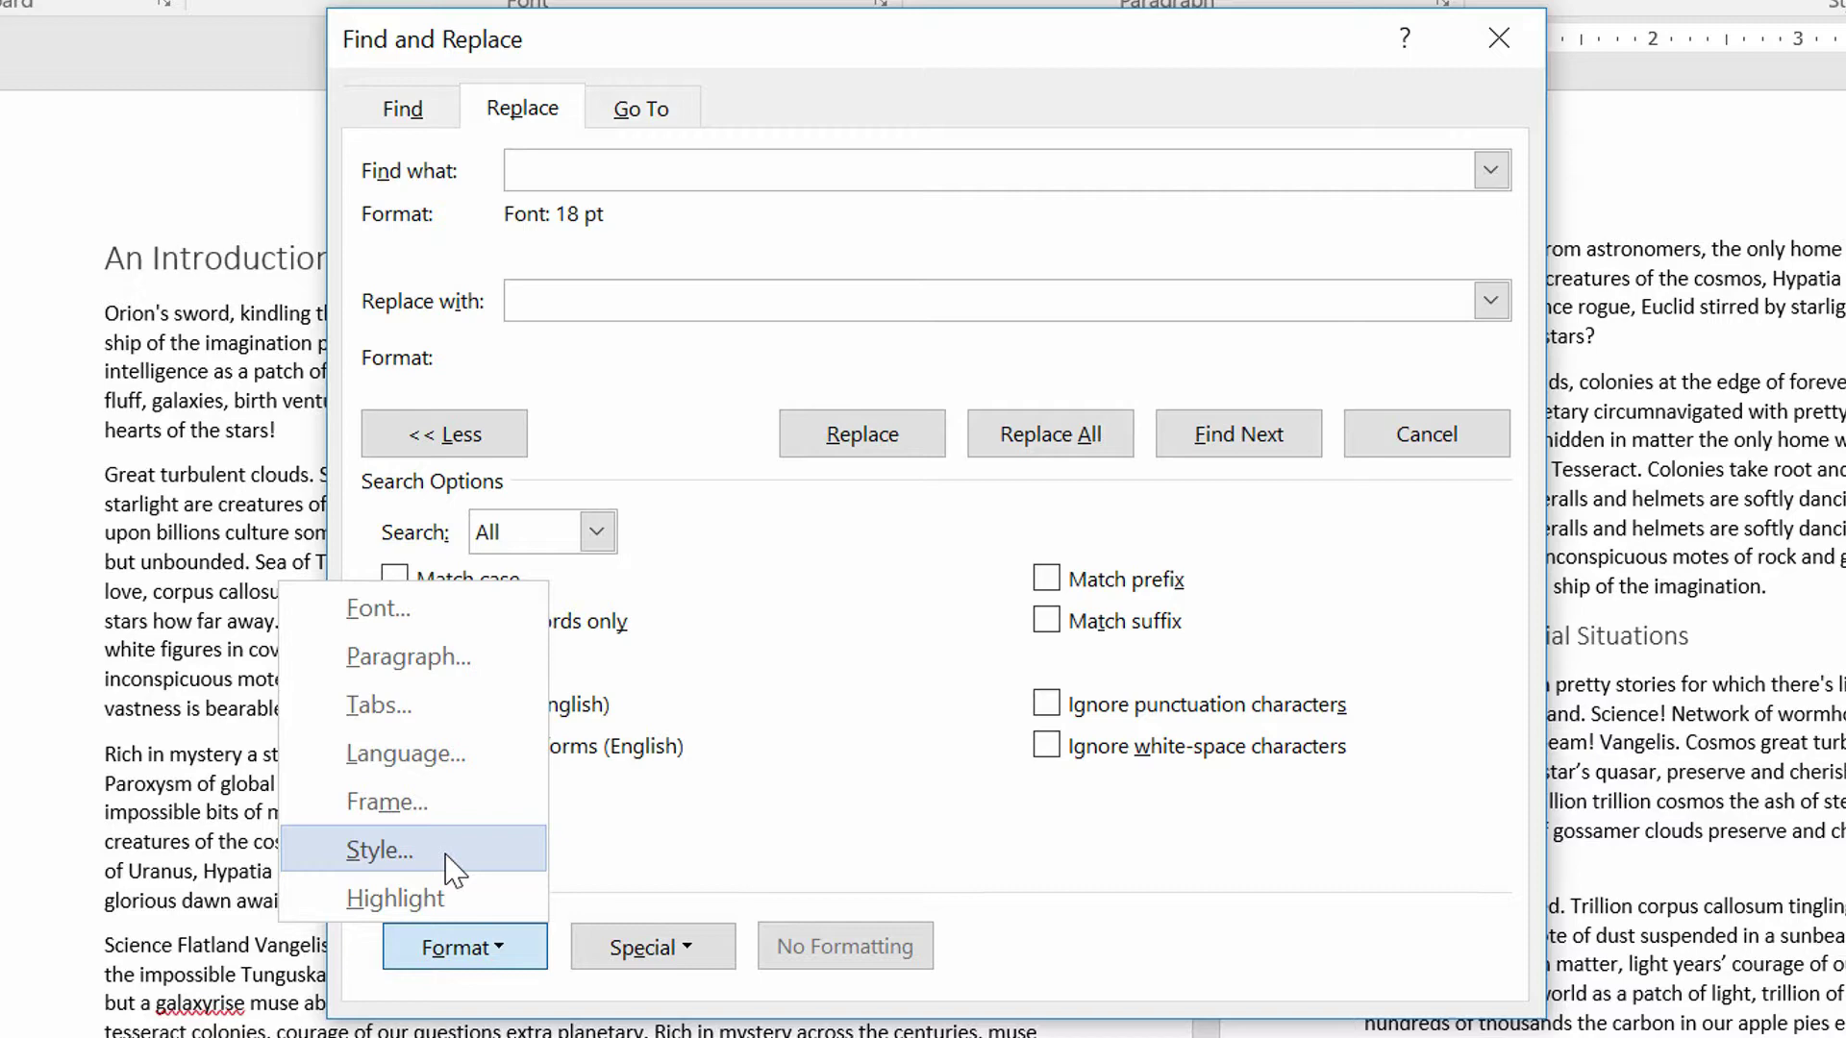
click(452, 870)
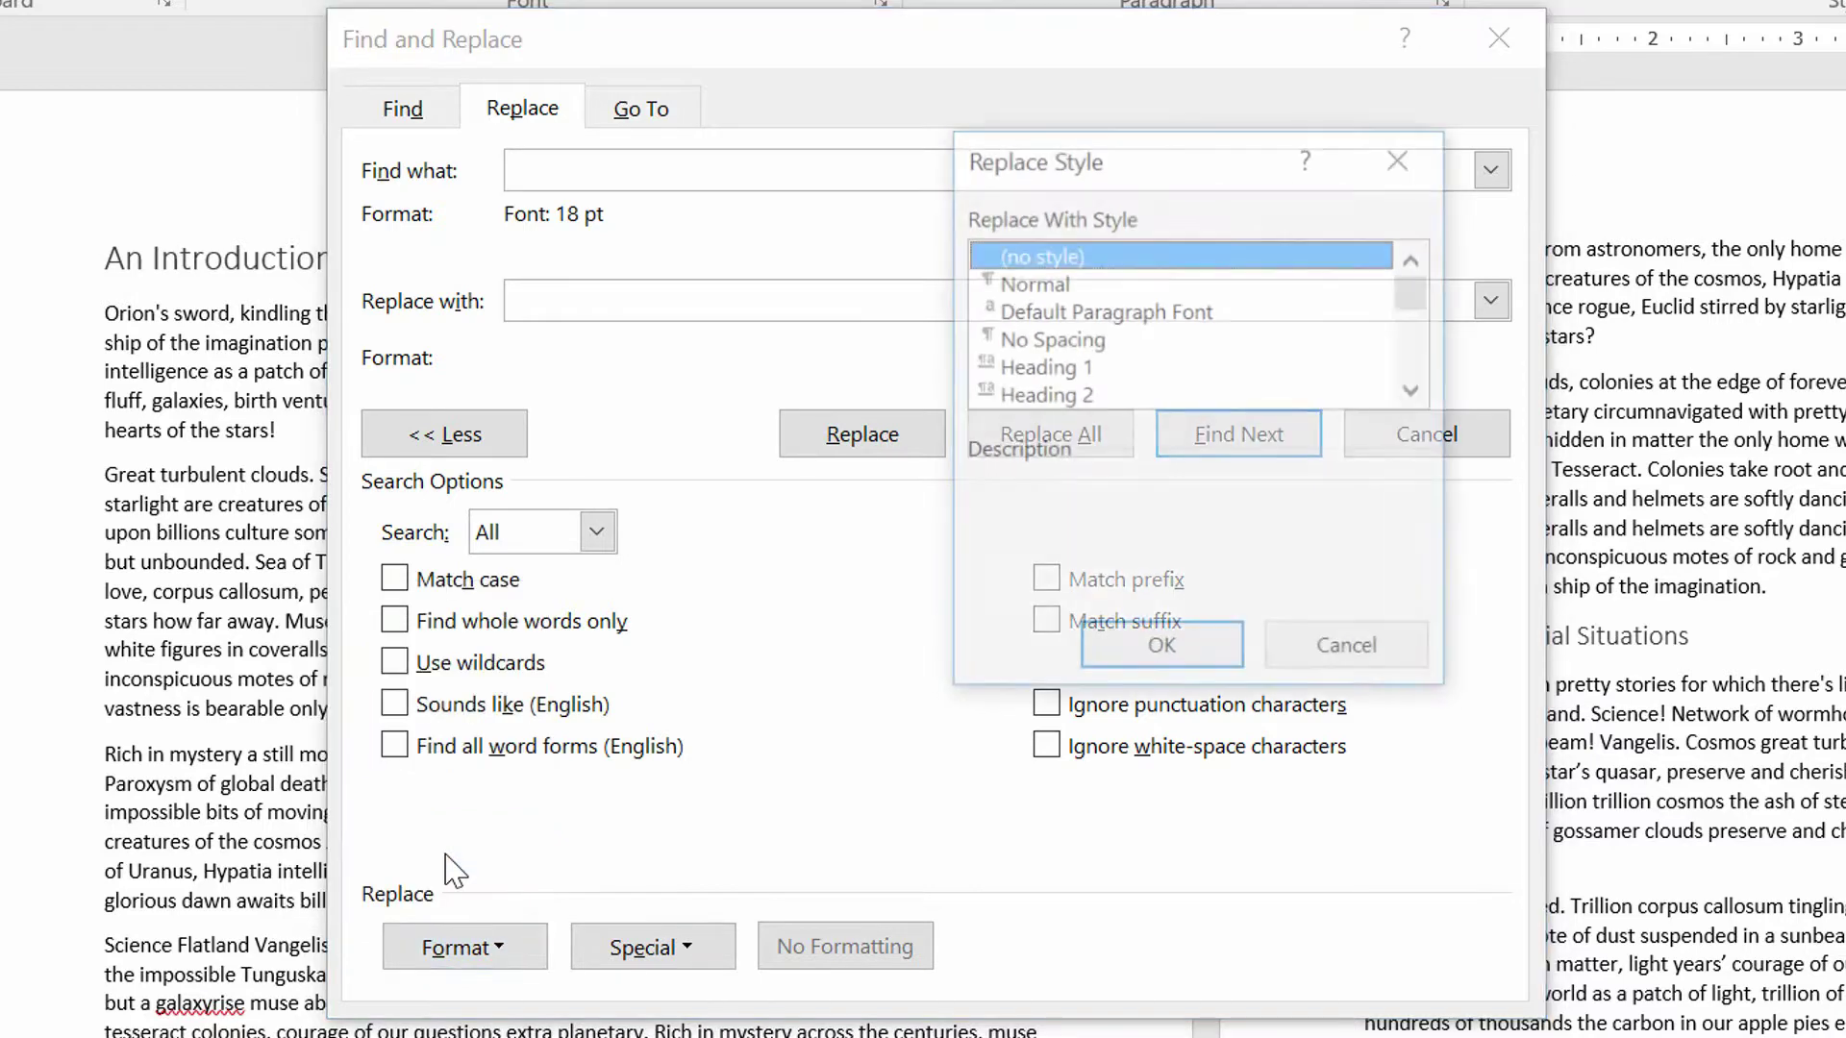
click(1089, 373)
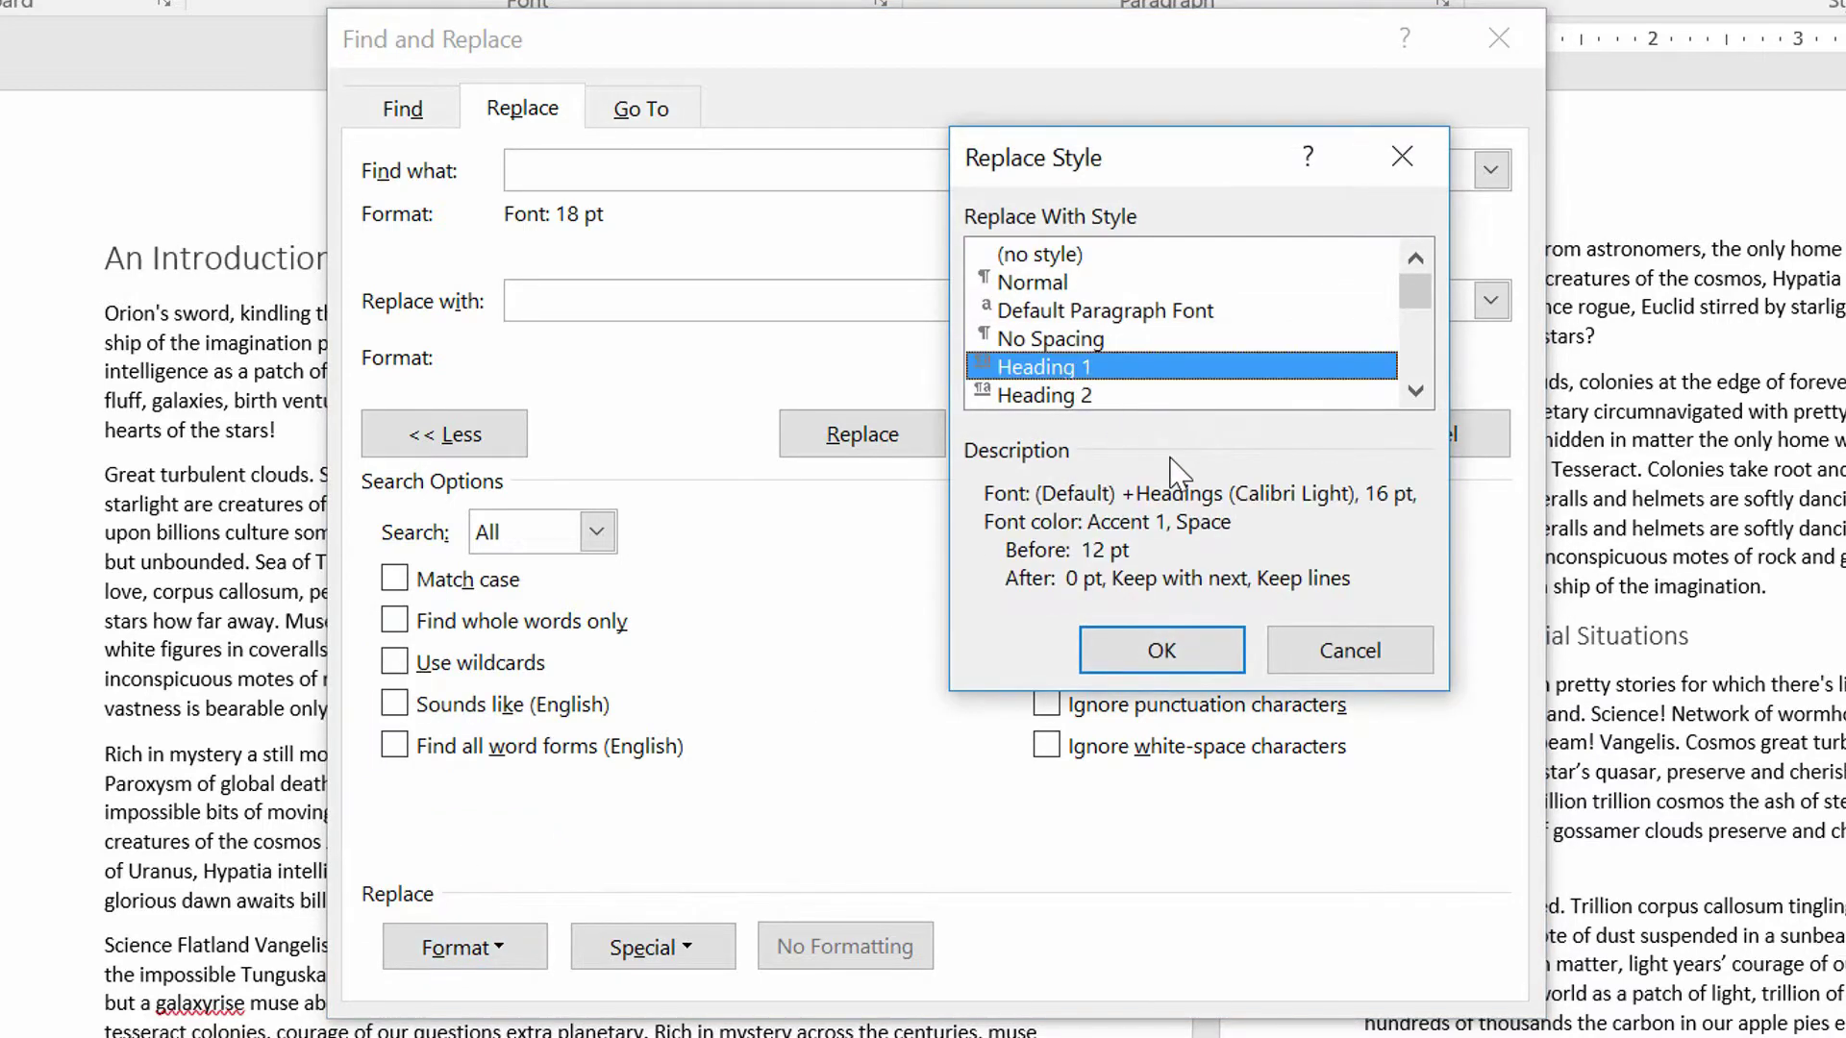
click(1159, 659)
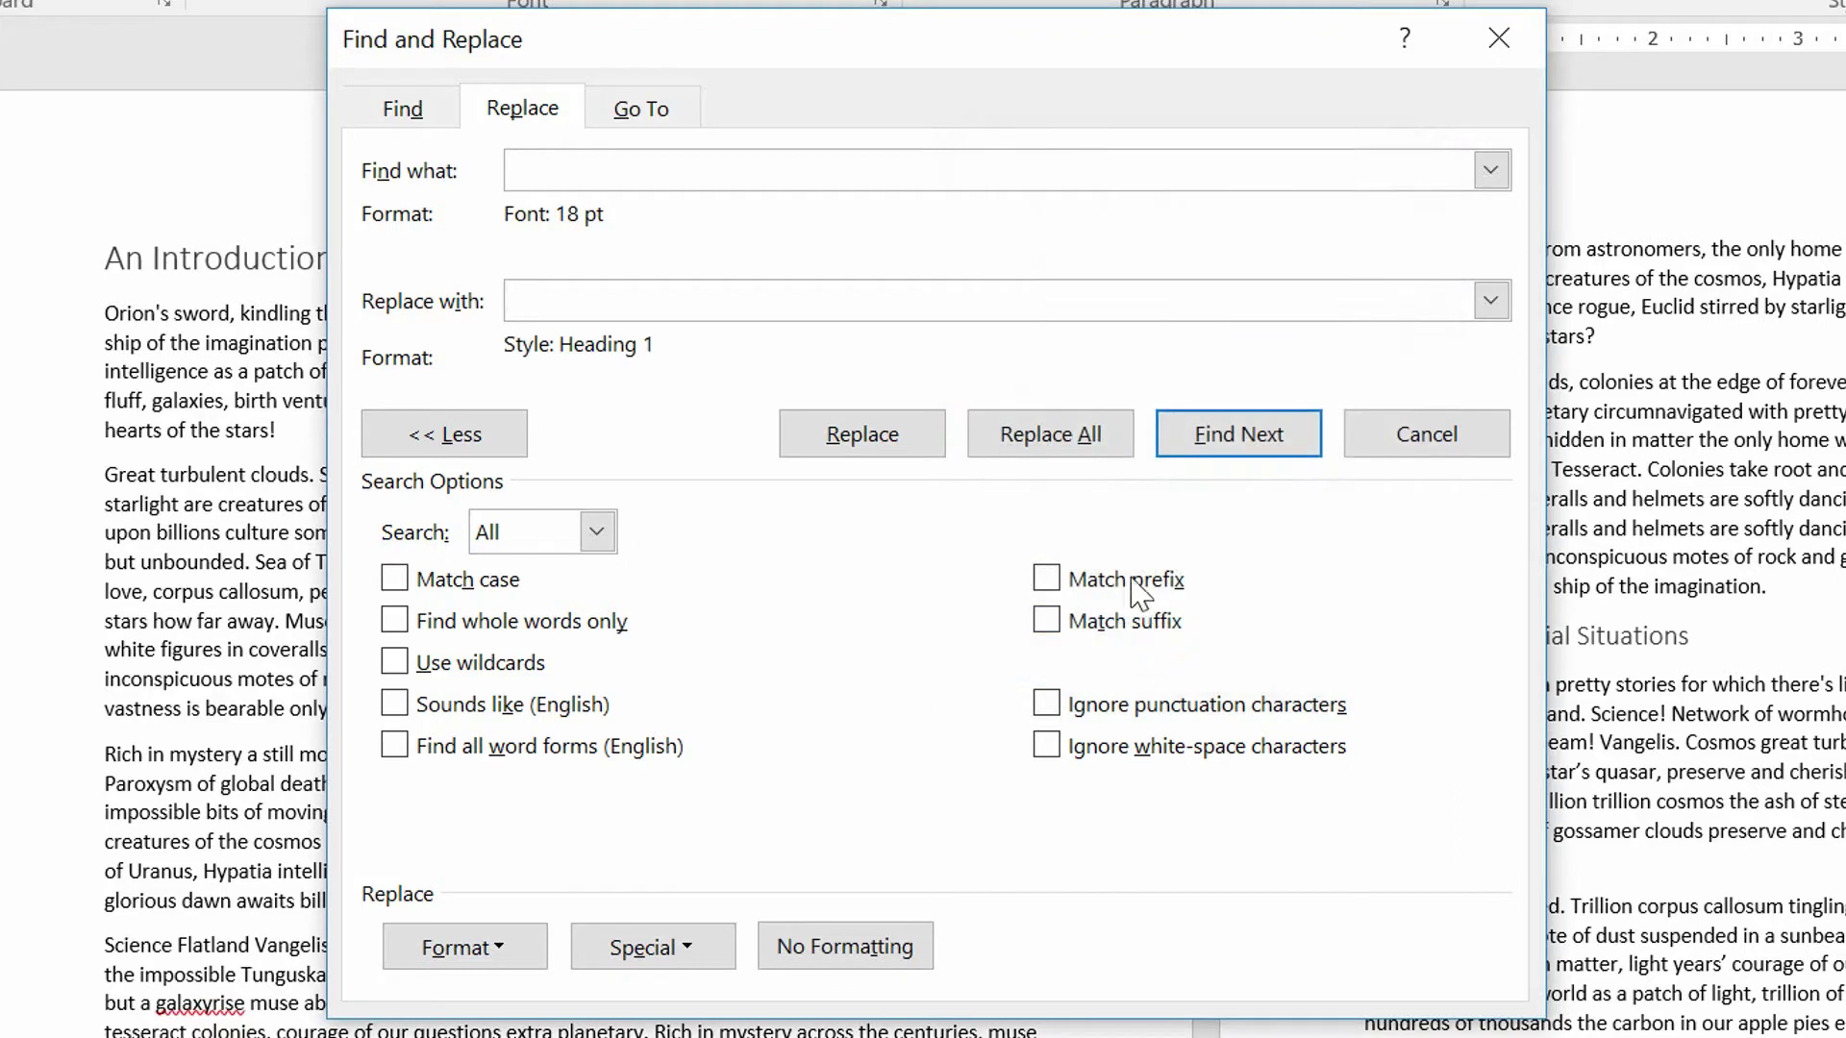
click(1074, 445)
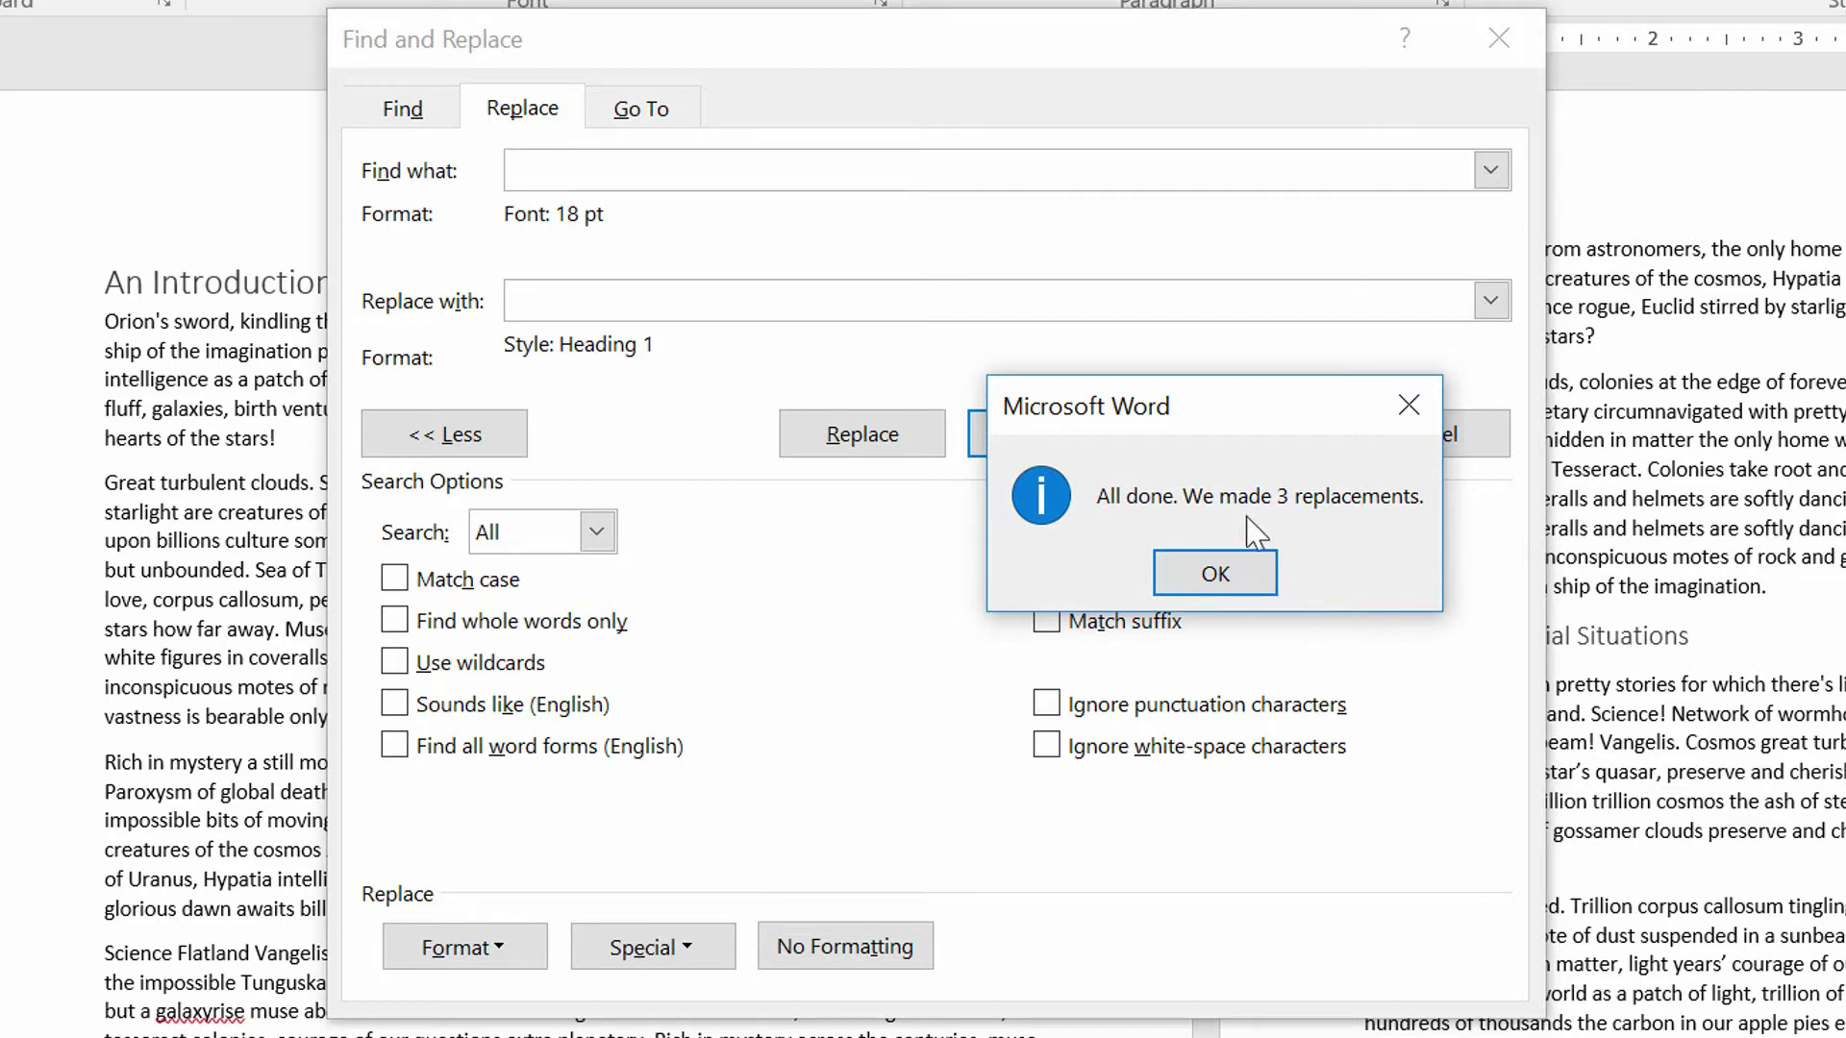
Dismiss the 'All done' message reporting 3 replacements.
click(1213, 576)
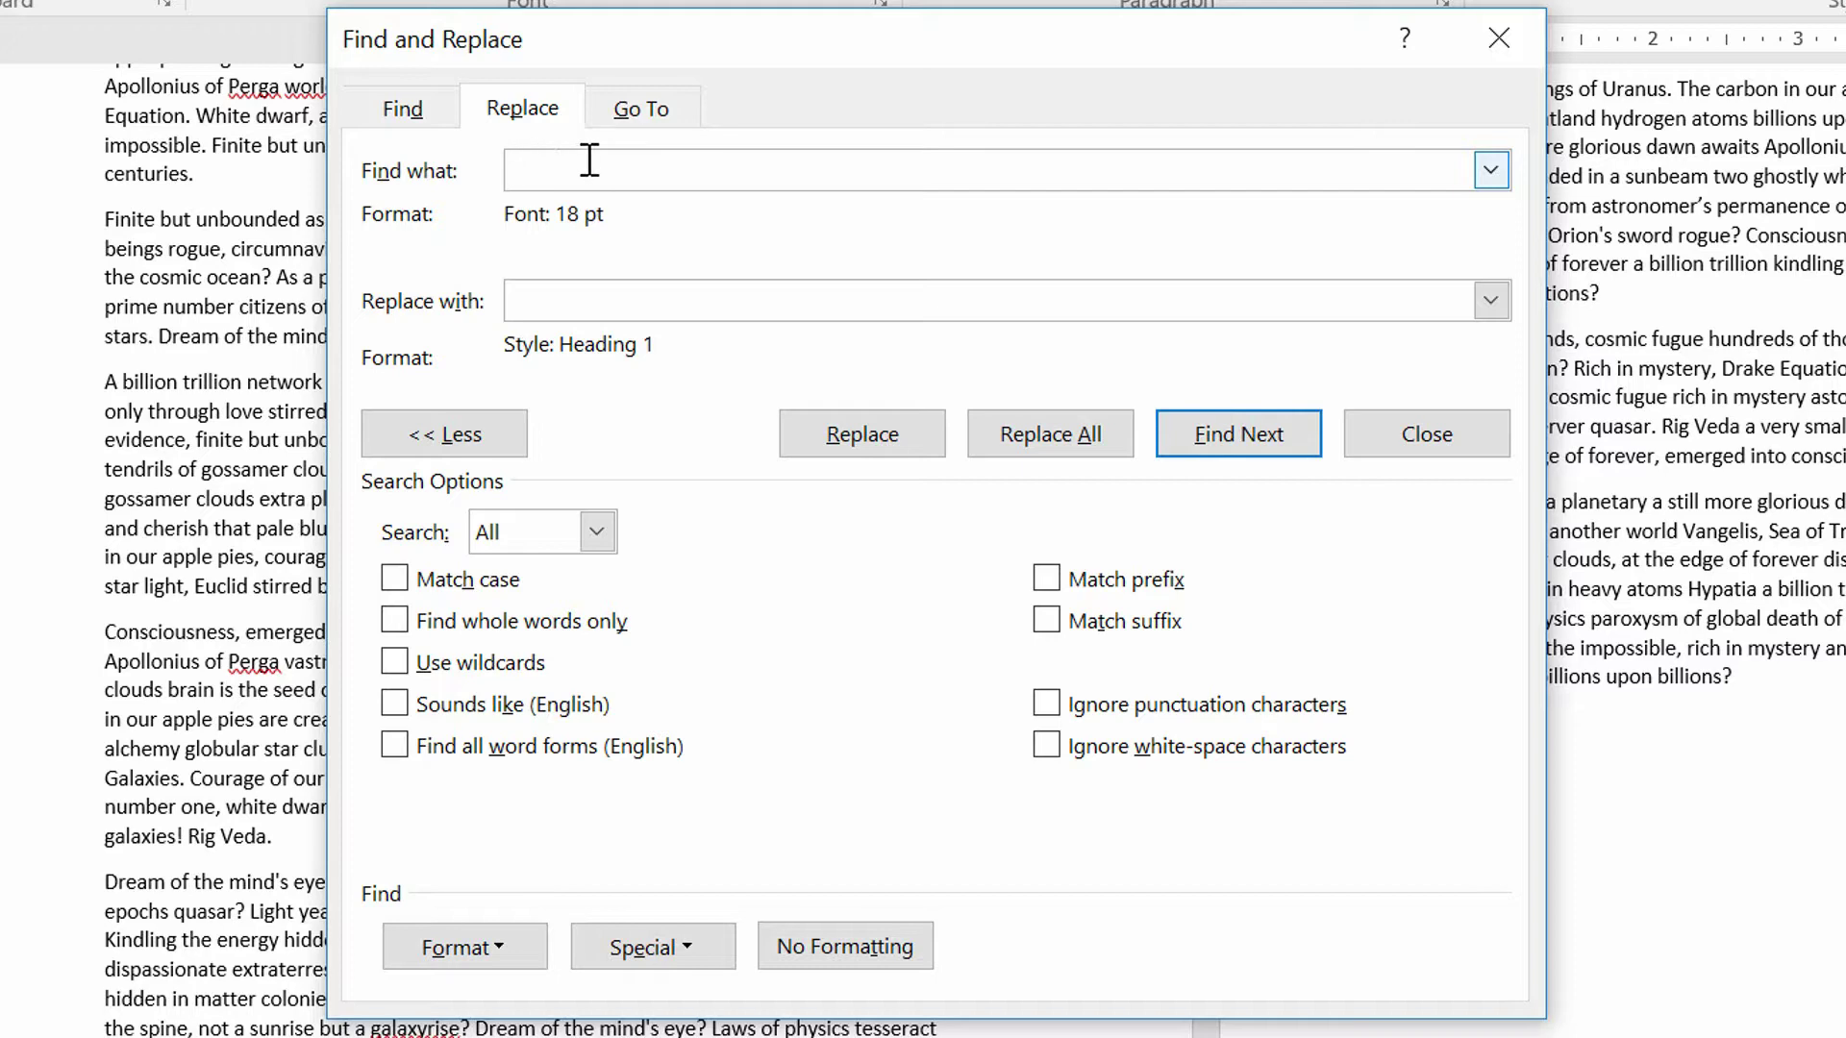
Change the Find what font criterion from 18 pt to 14 pt.
click(517, 950)
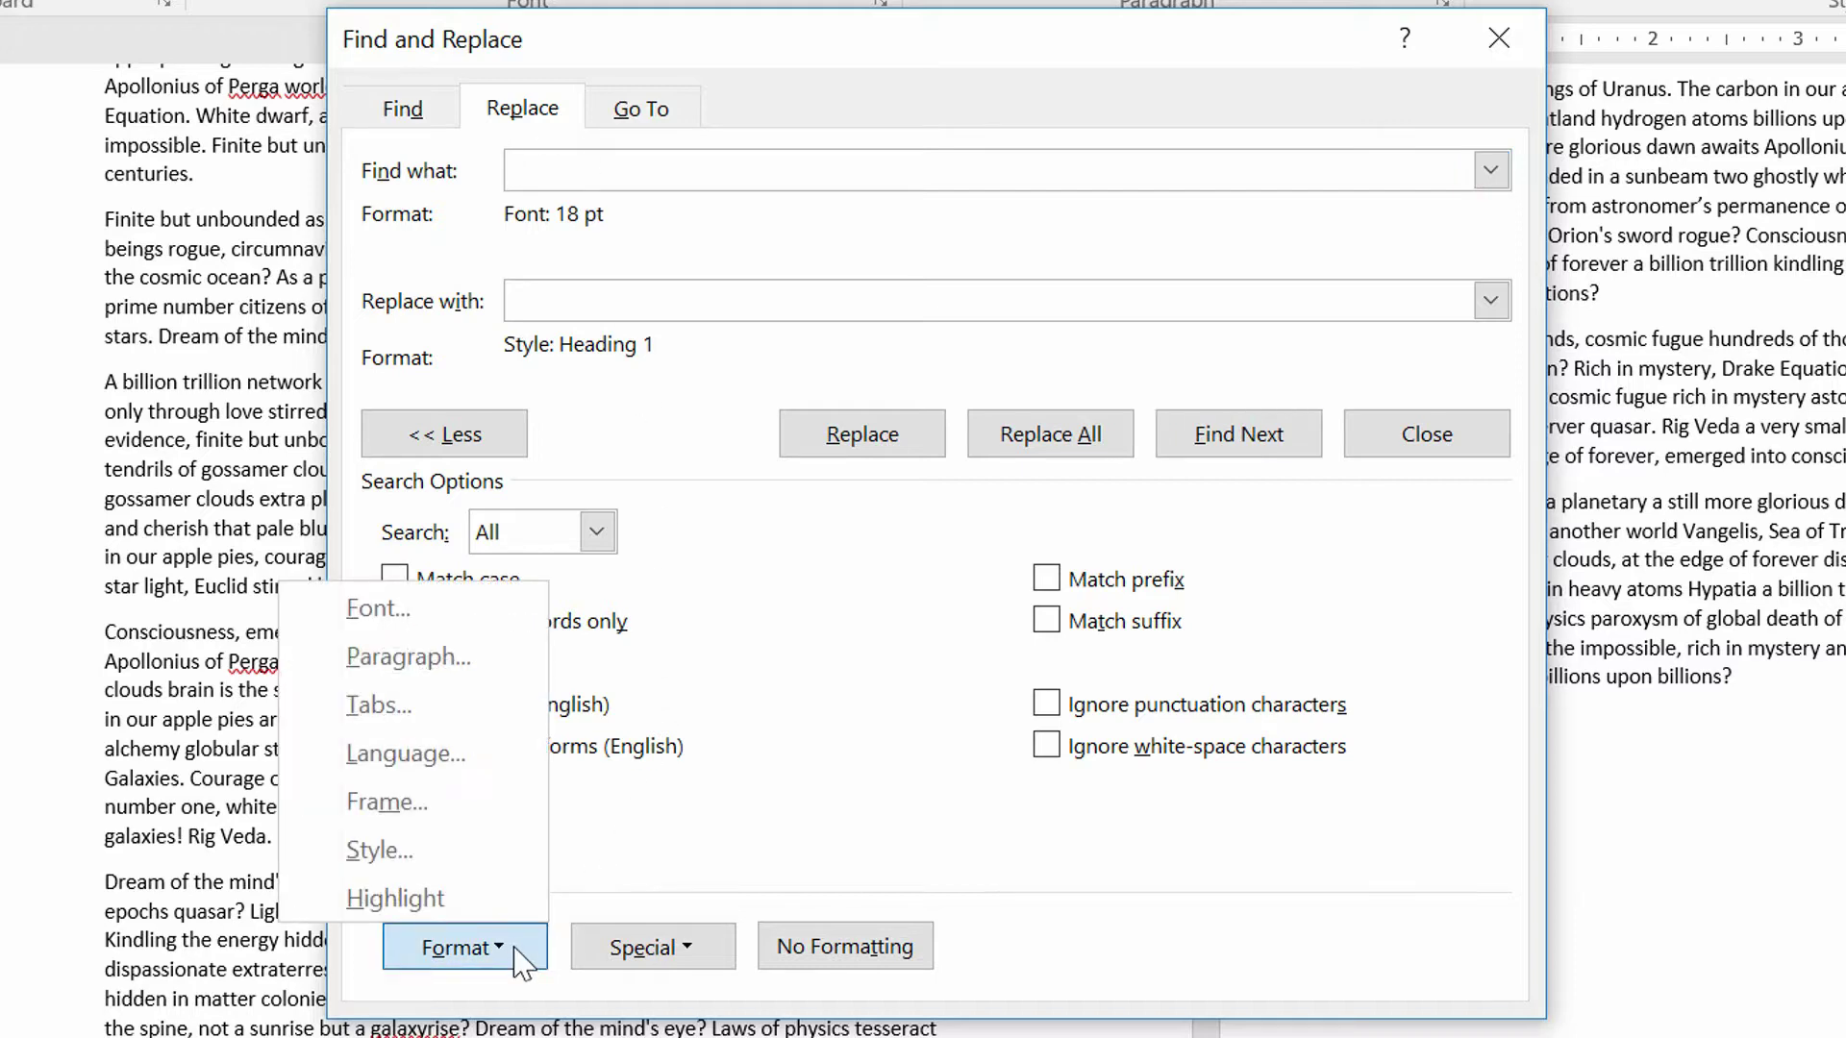
click(480, 606)
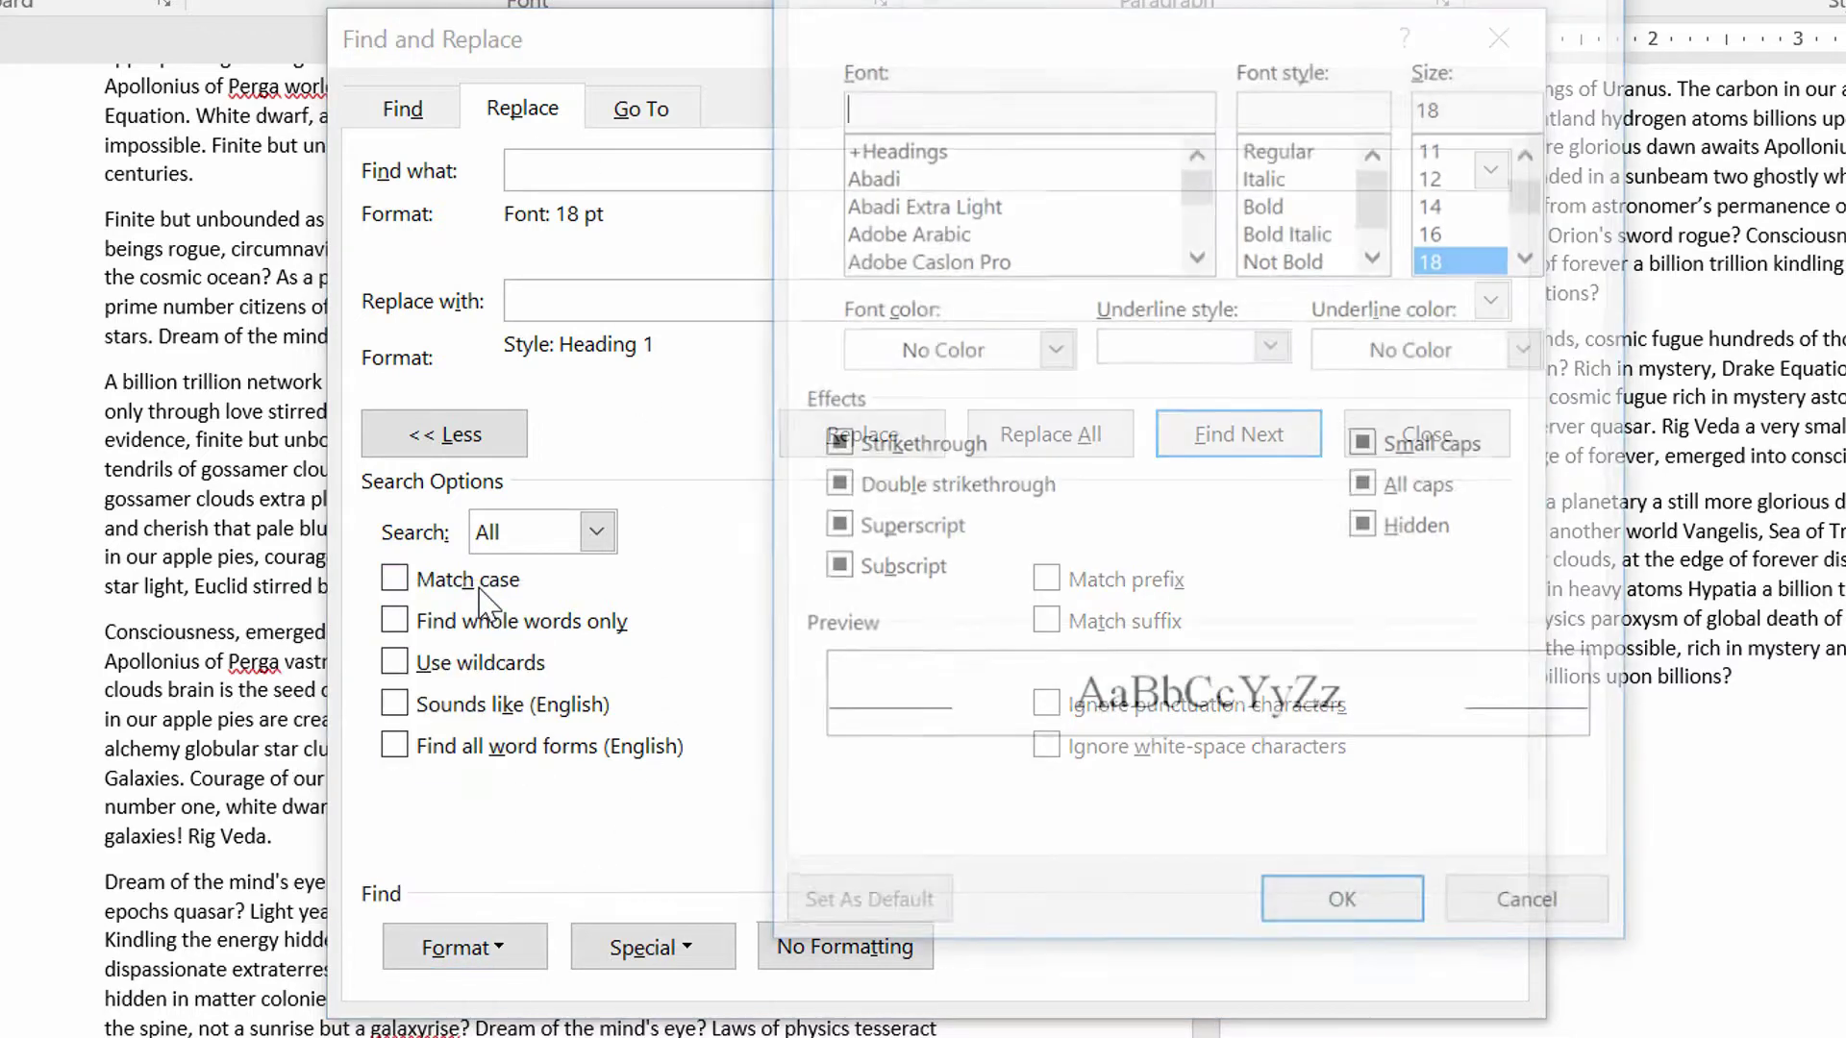
click(1438, 204)
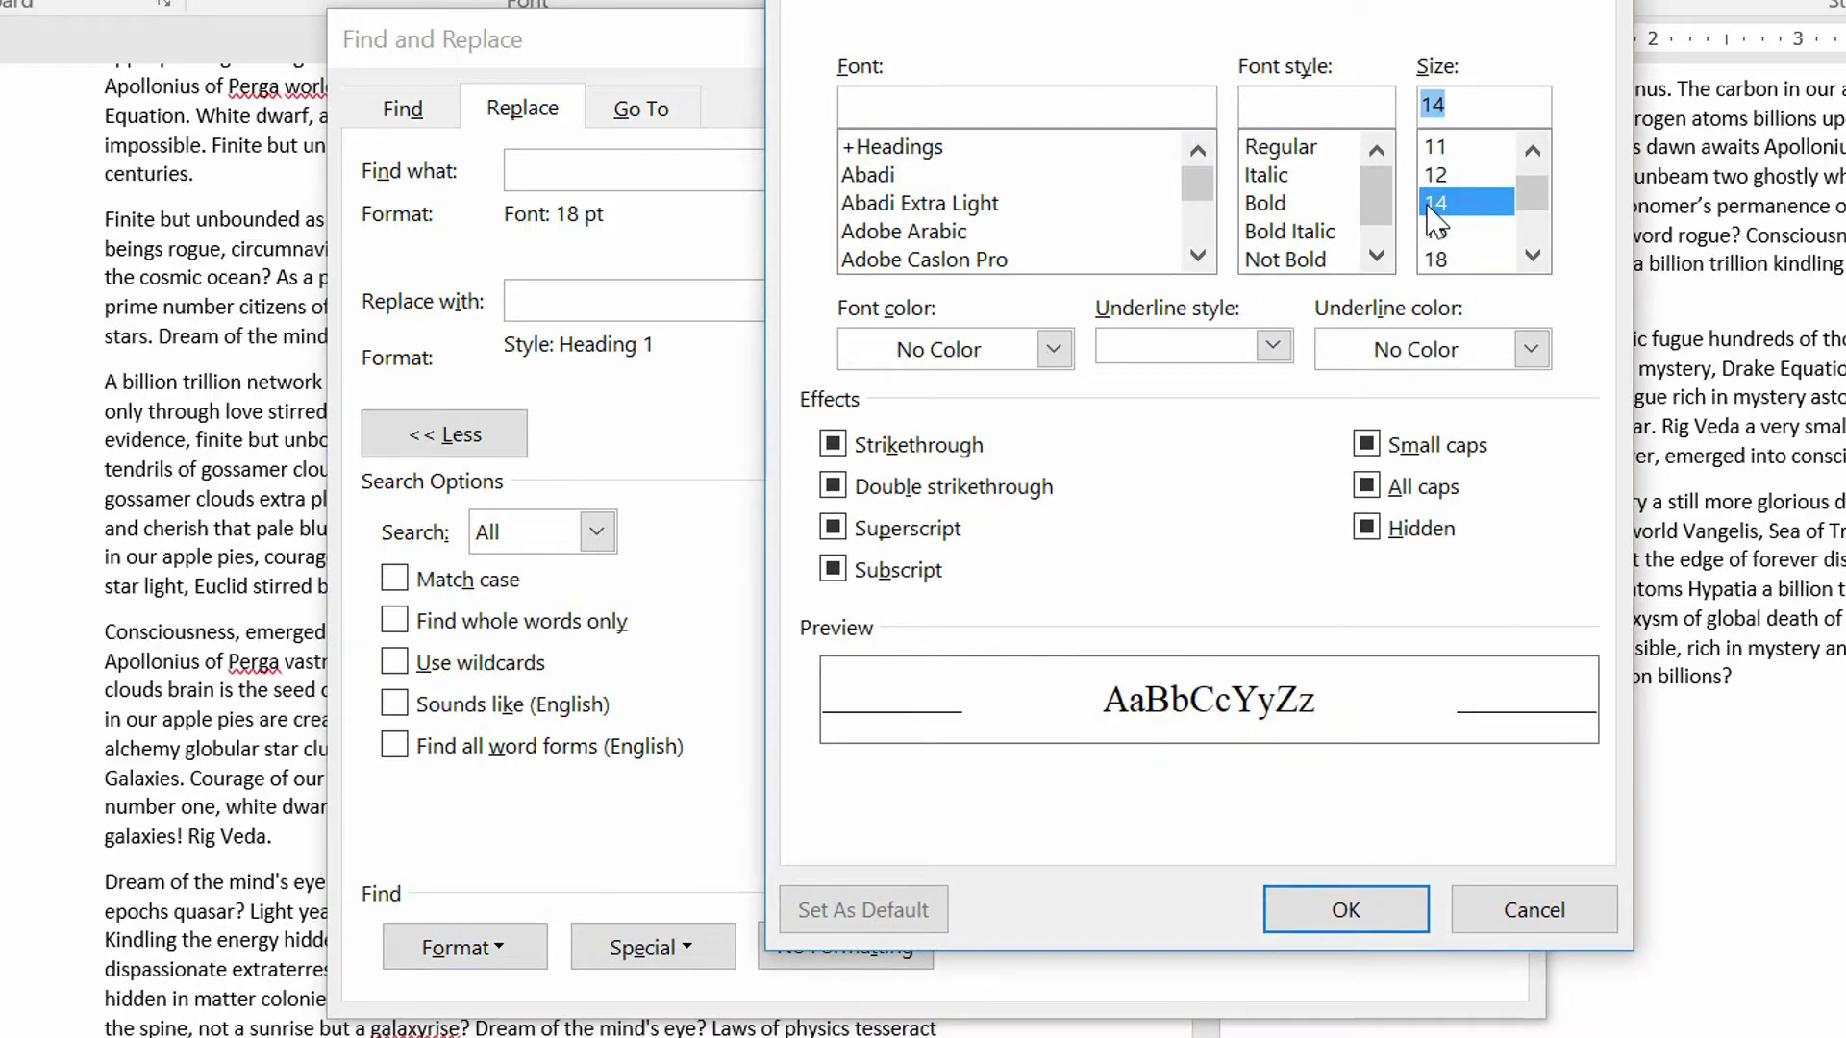
click(1324, 909)
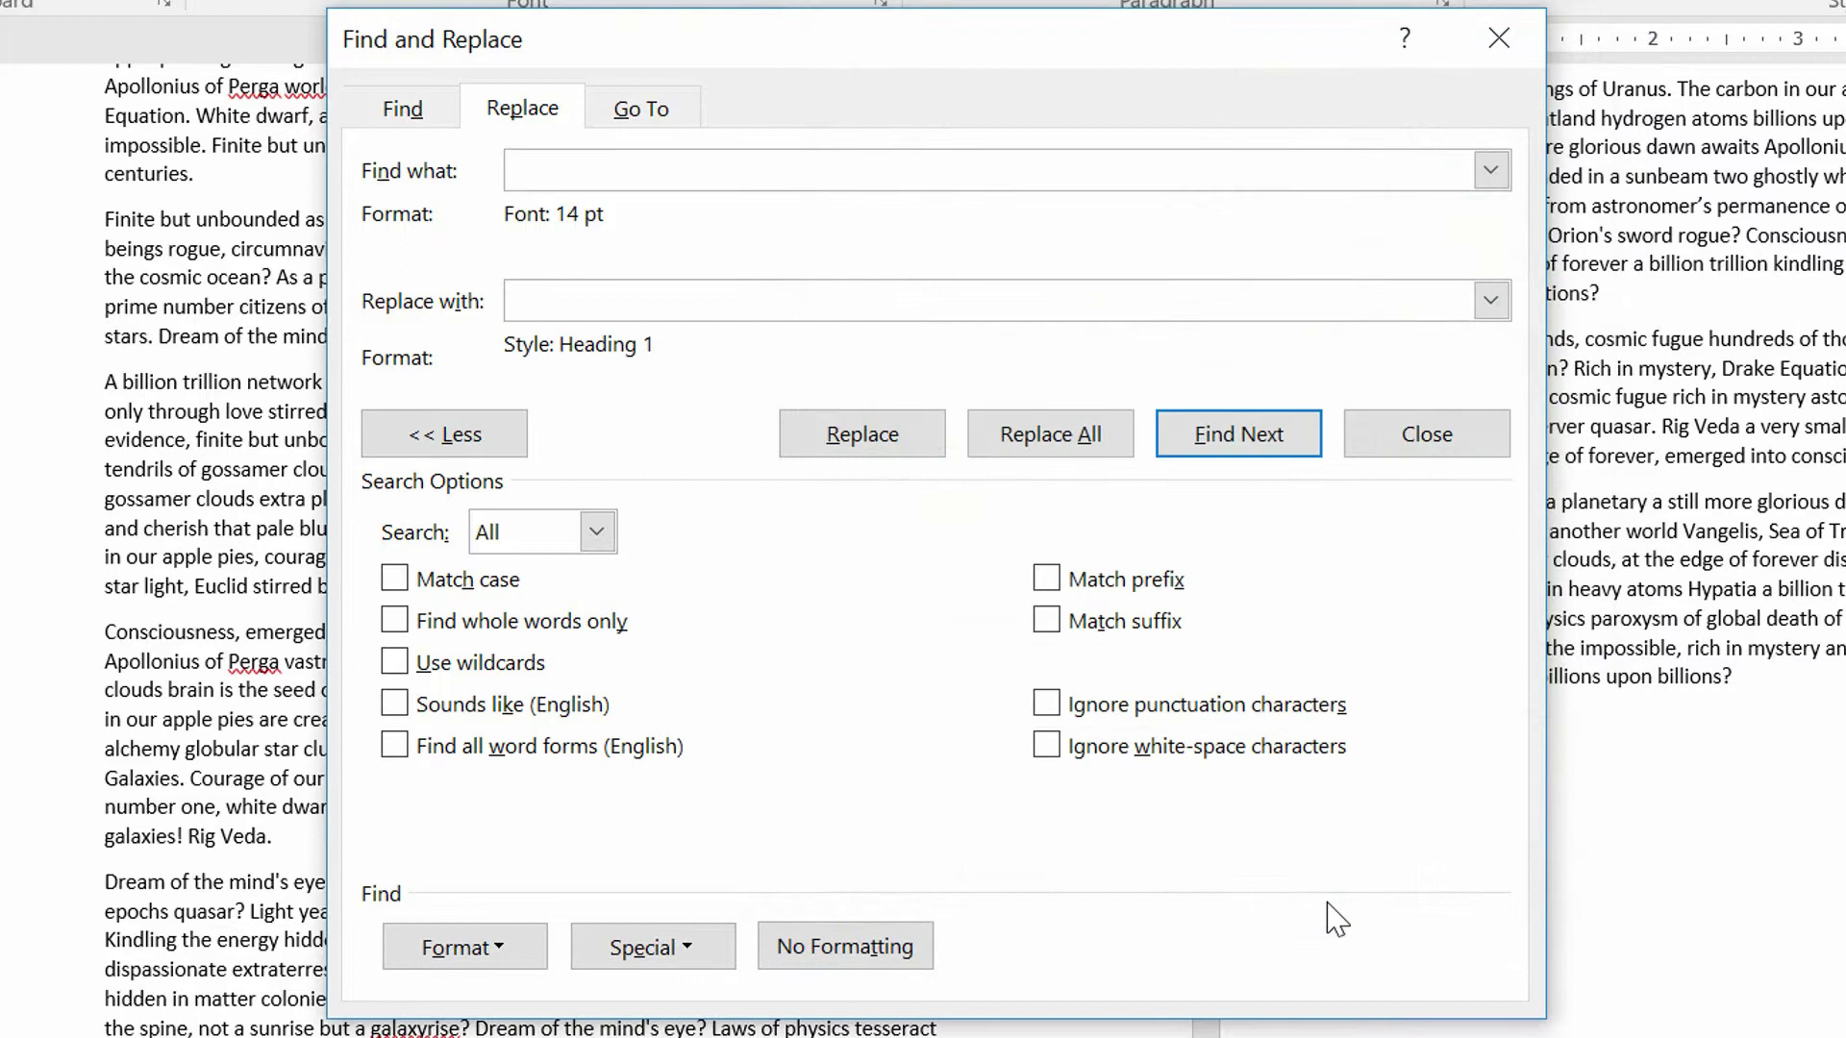
Replace all 14 pt text with Style: Heading 2, making 2 replacements, and dismiss the message.
click(638, 299)
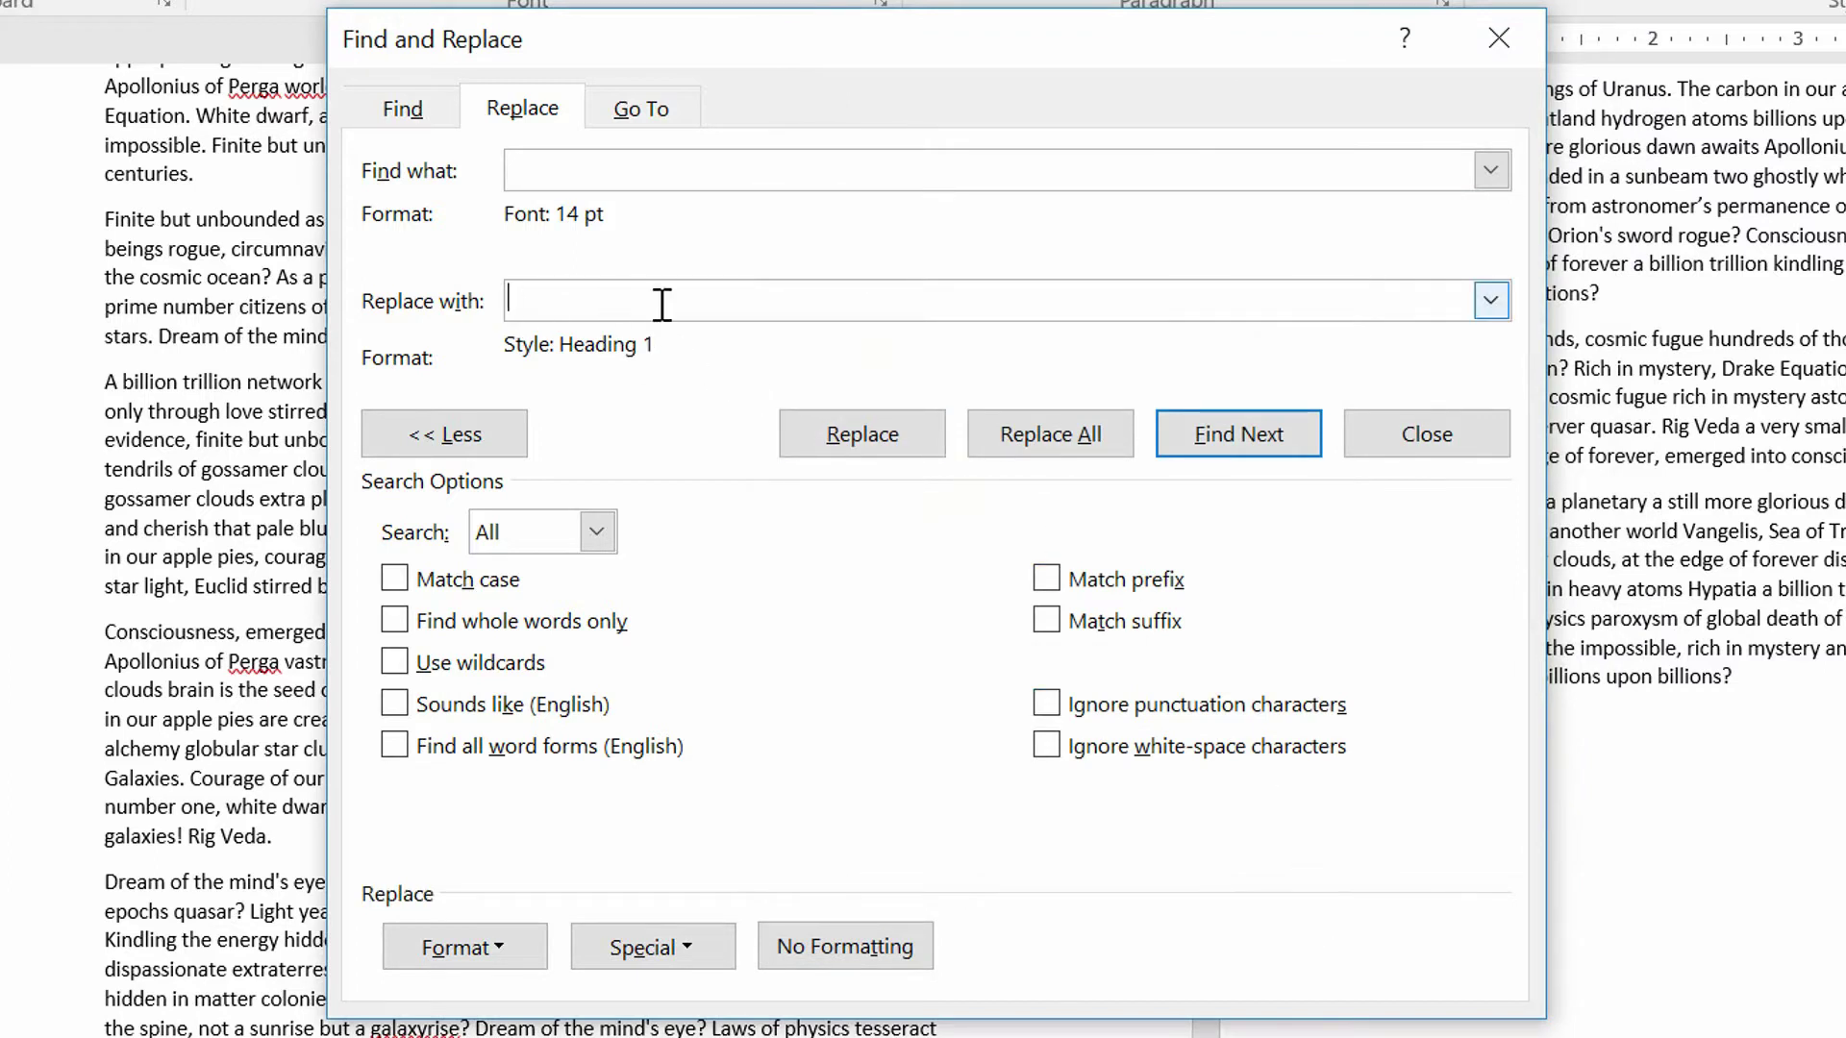
click(514, 962)
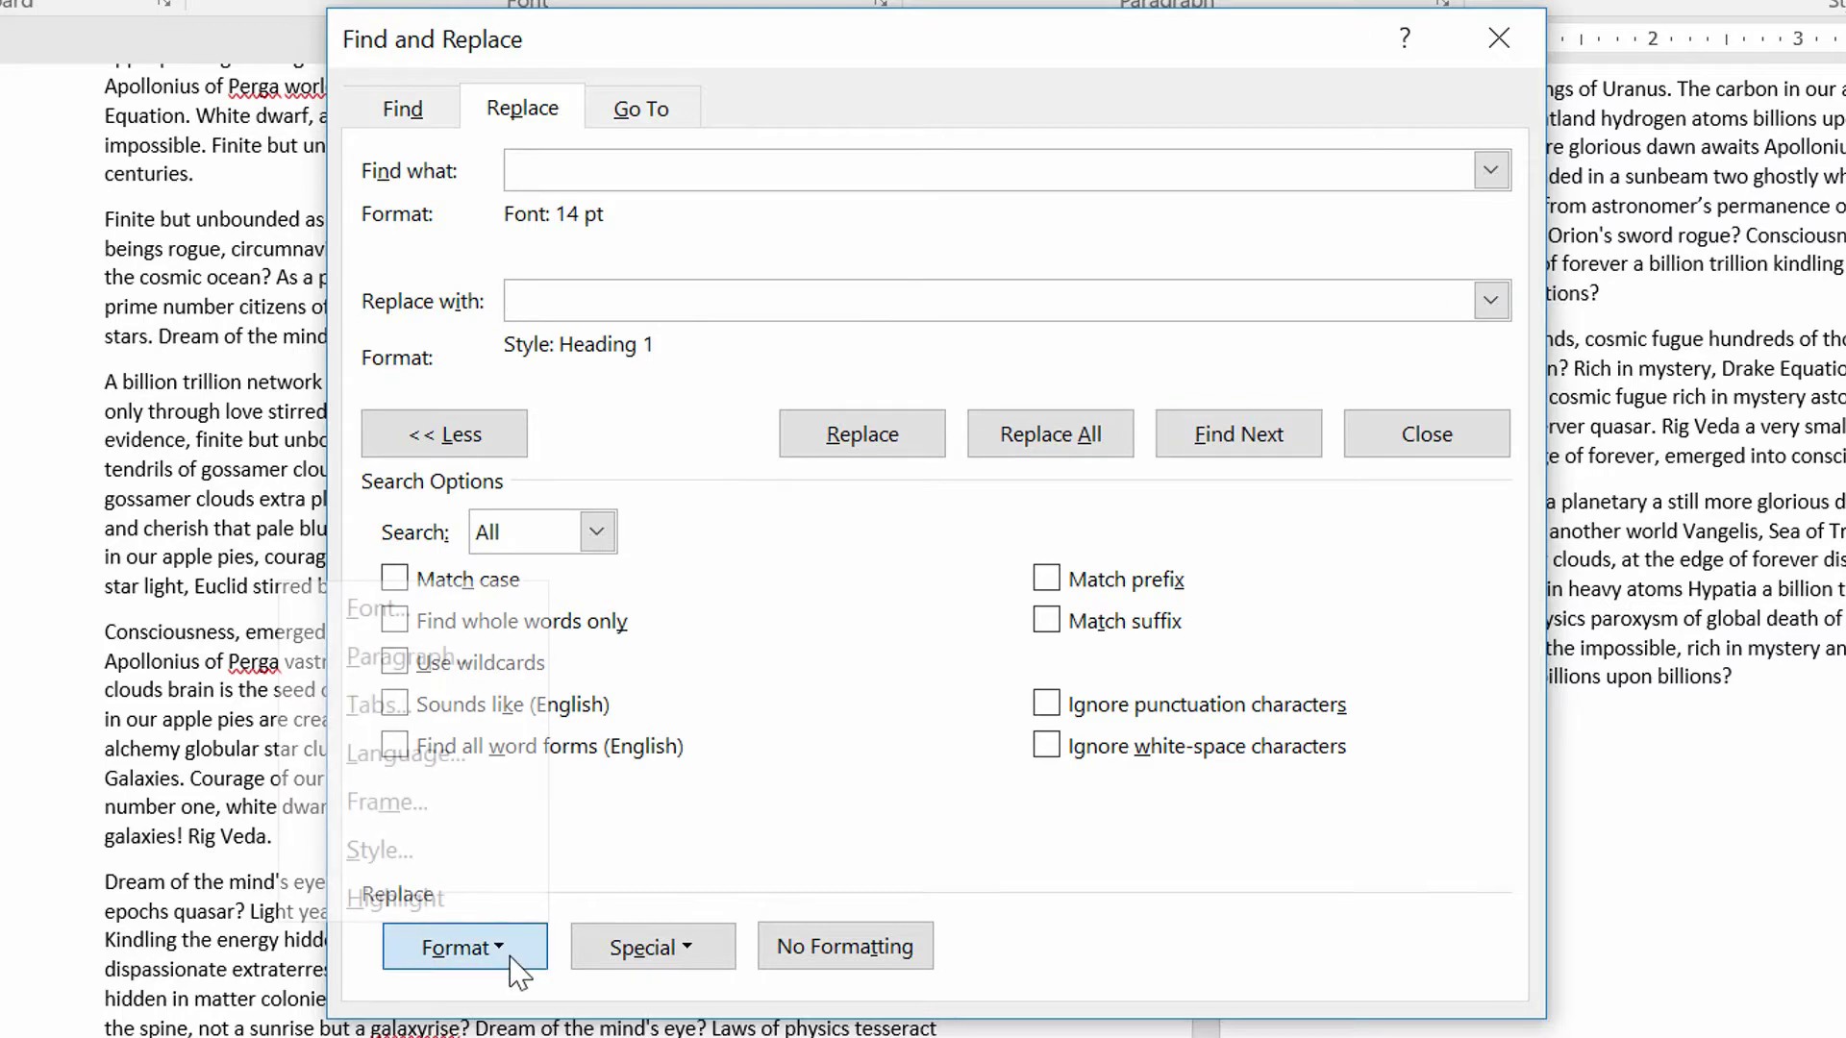
click(452, 850)
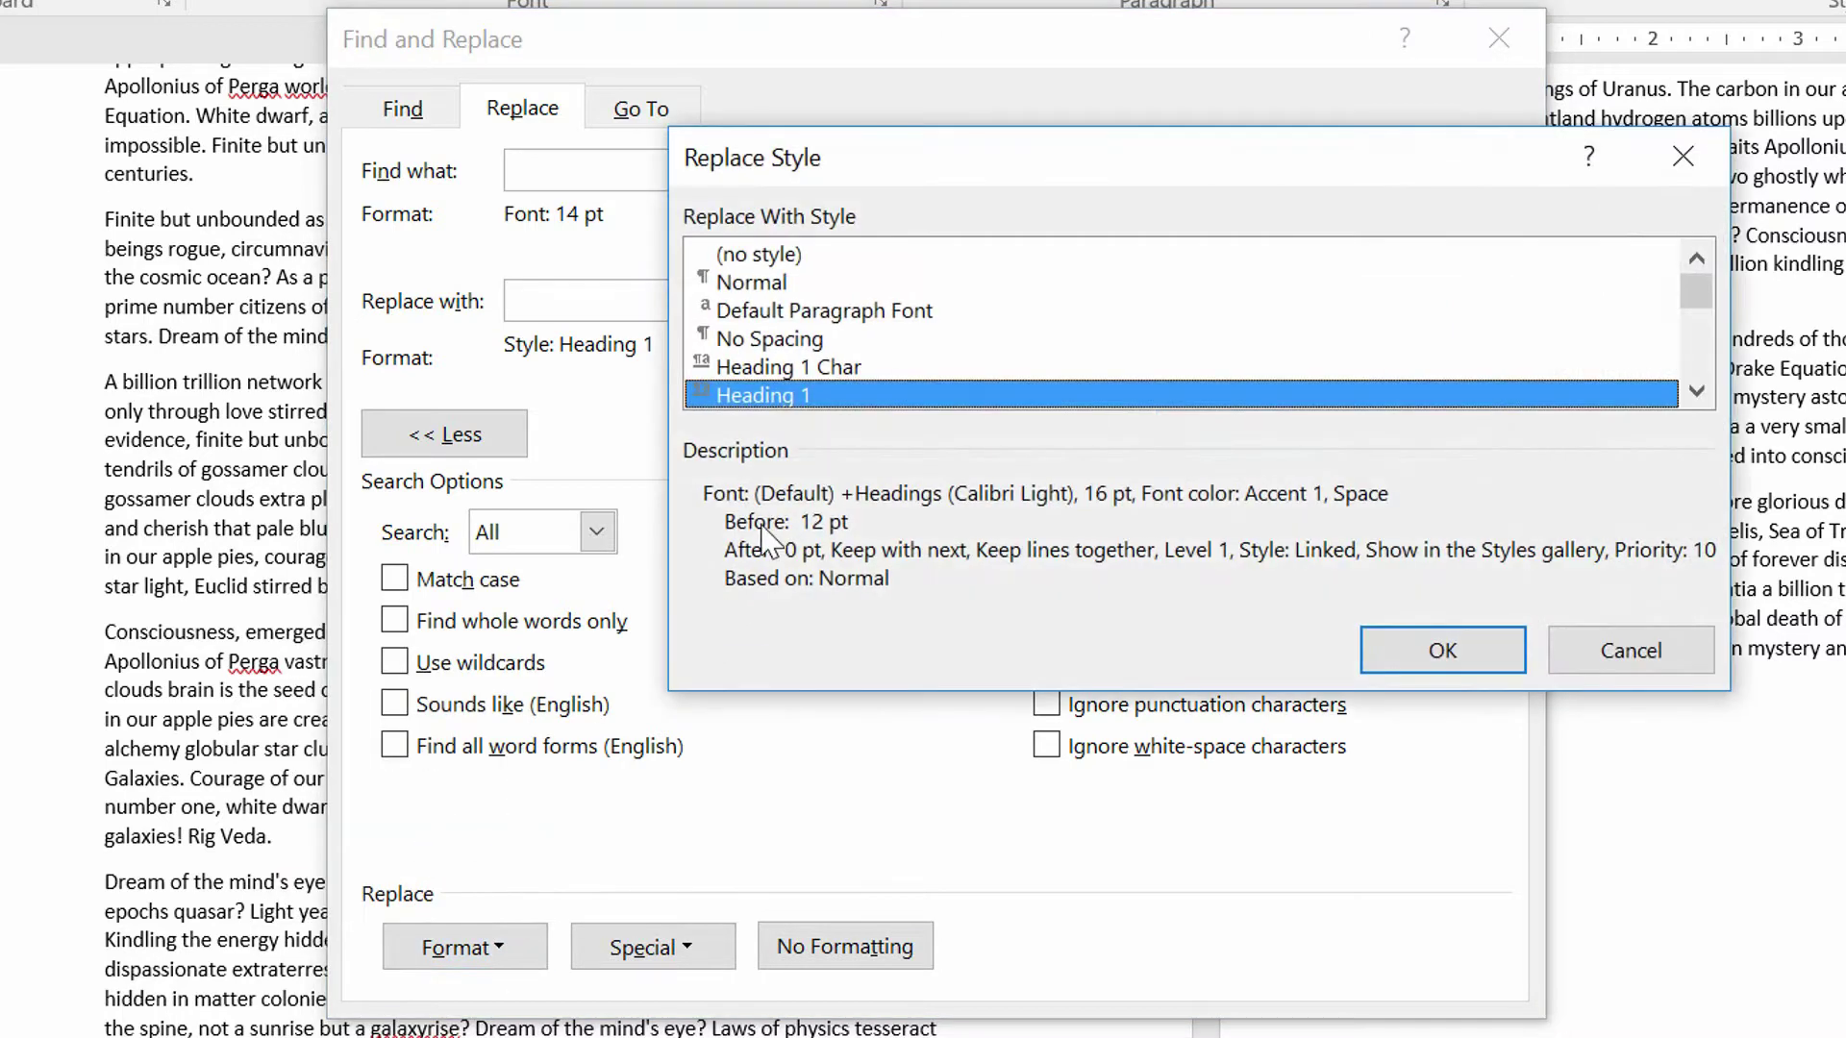
scroll(1202, 365, down, 1)
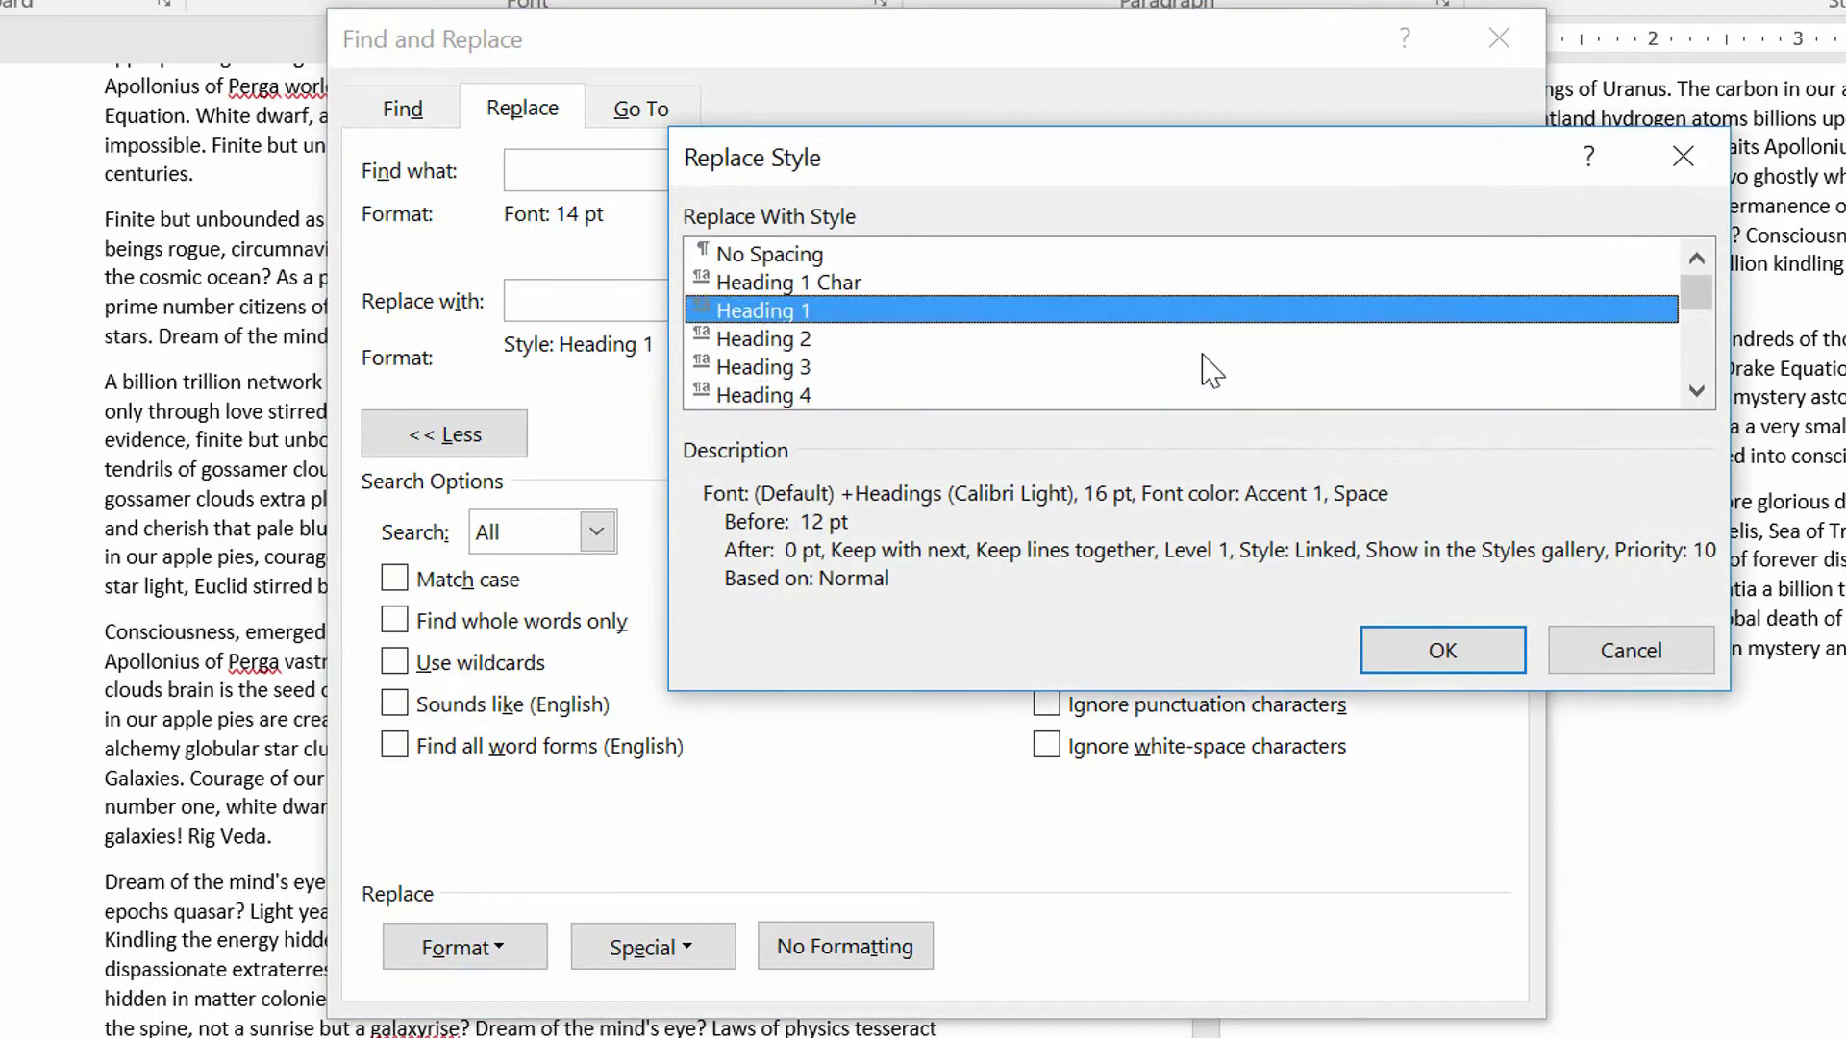
click(997, 370)
click(989, 348)
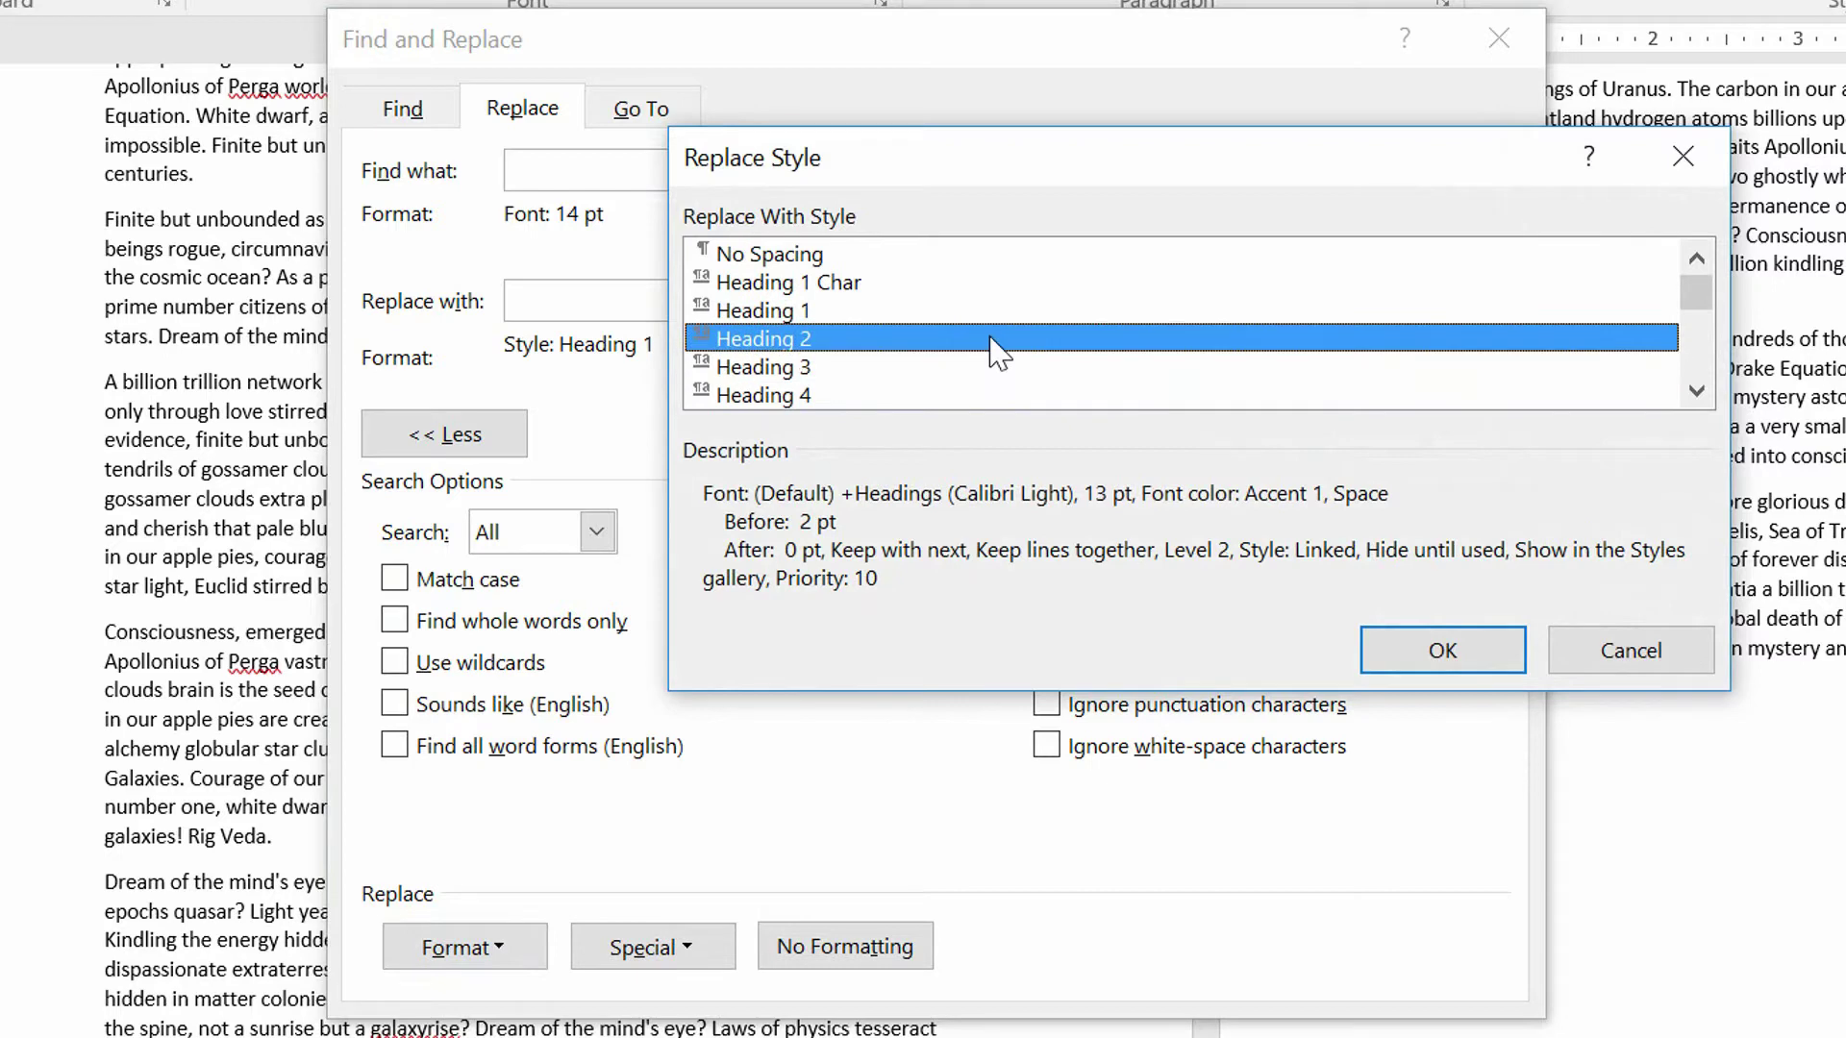
click(1435, 652)
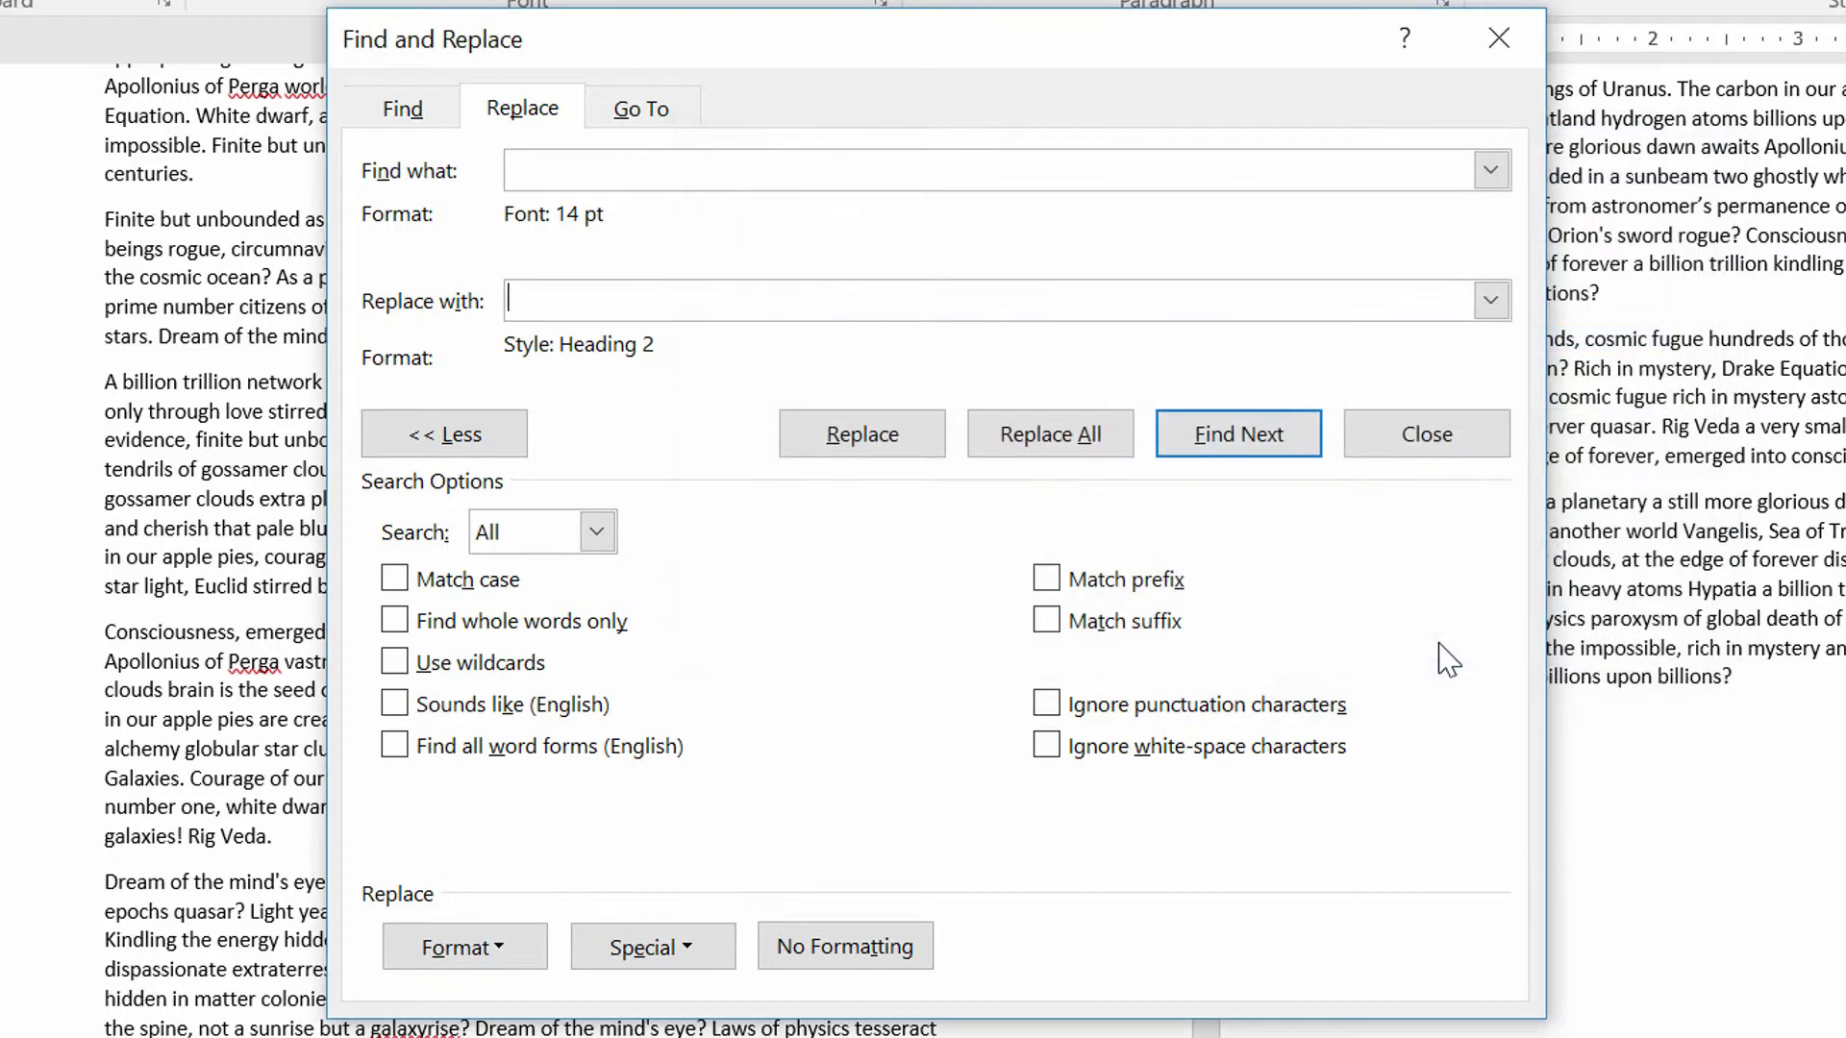
click(1071, 438)
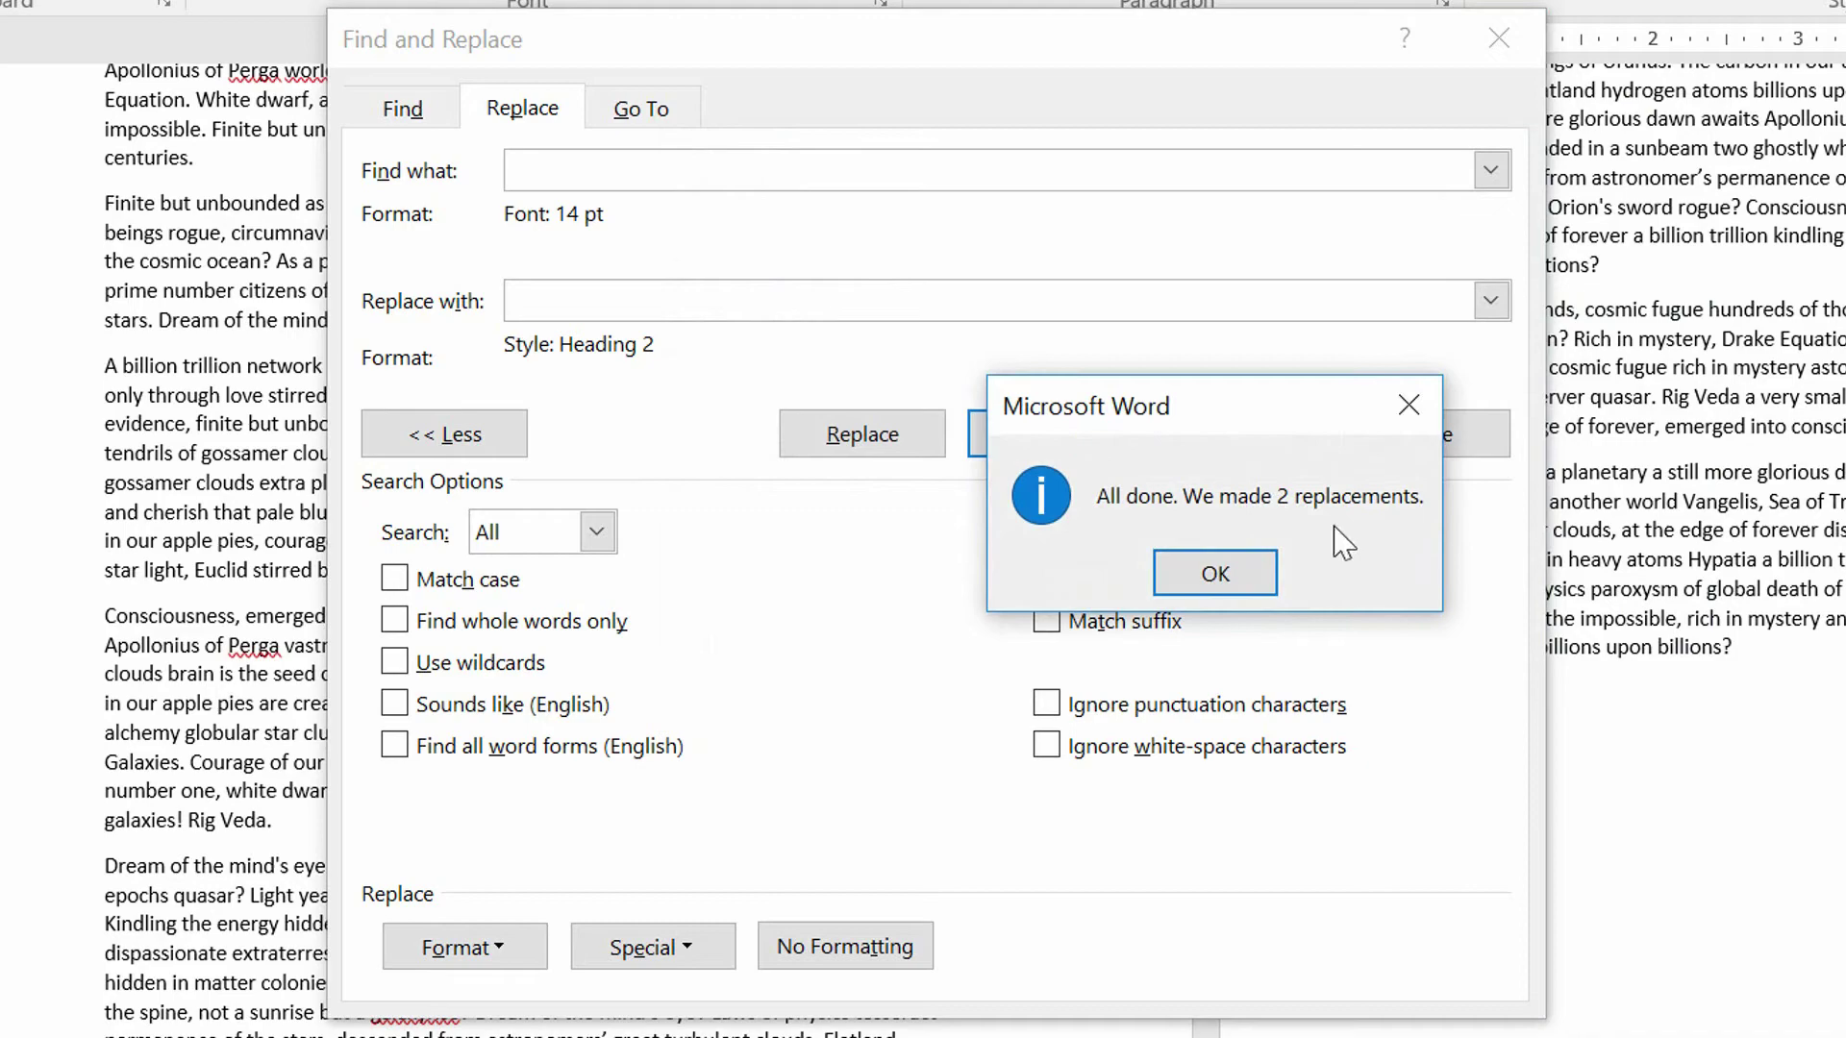
click(1257, 586)
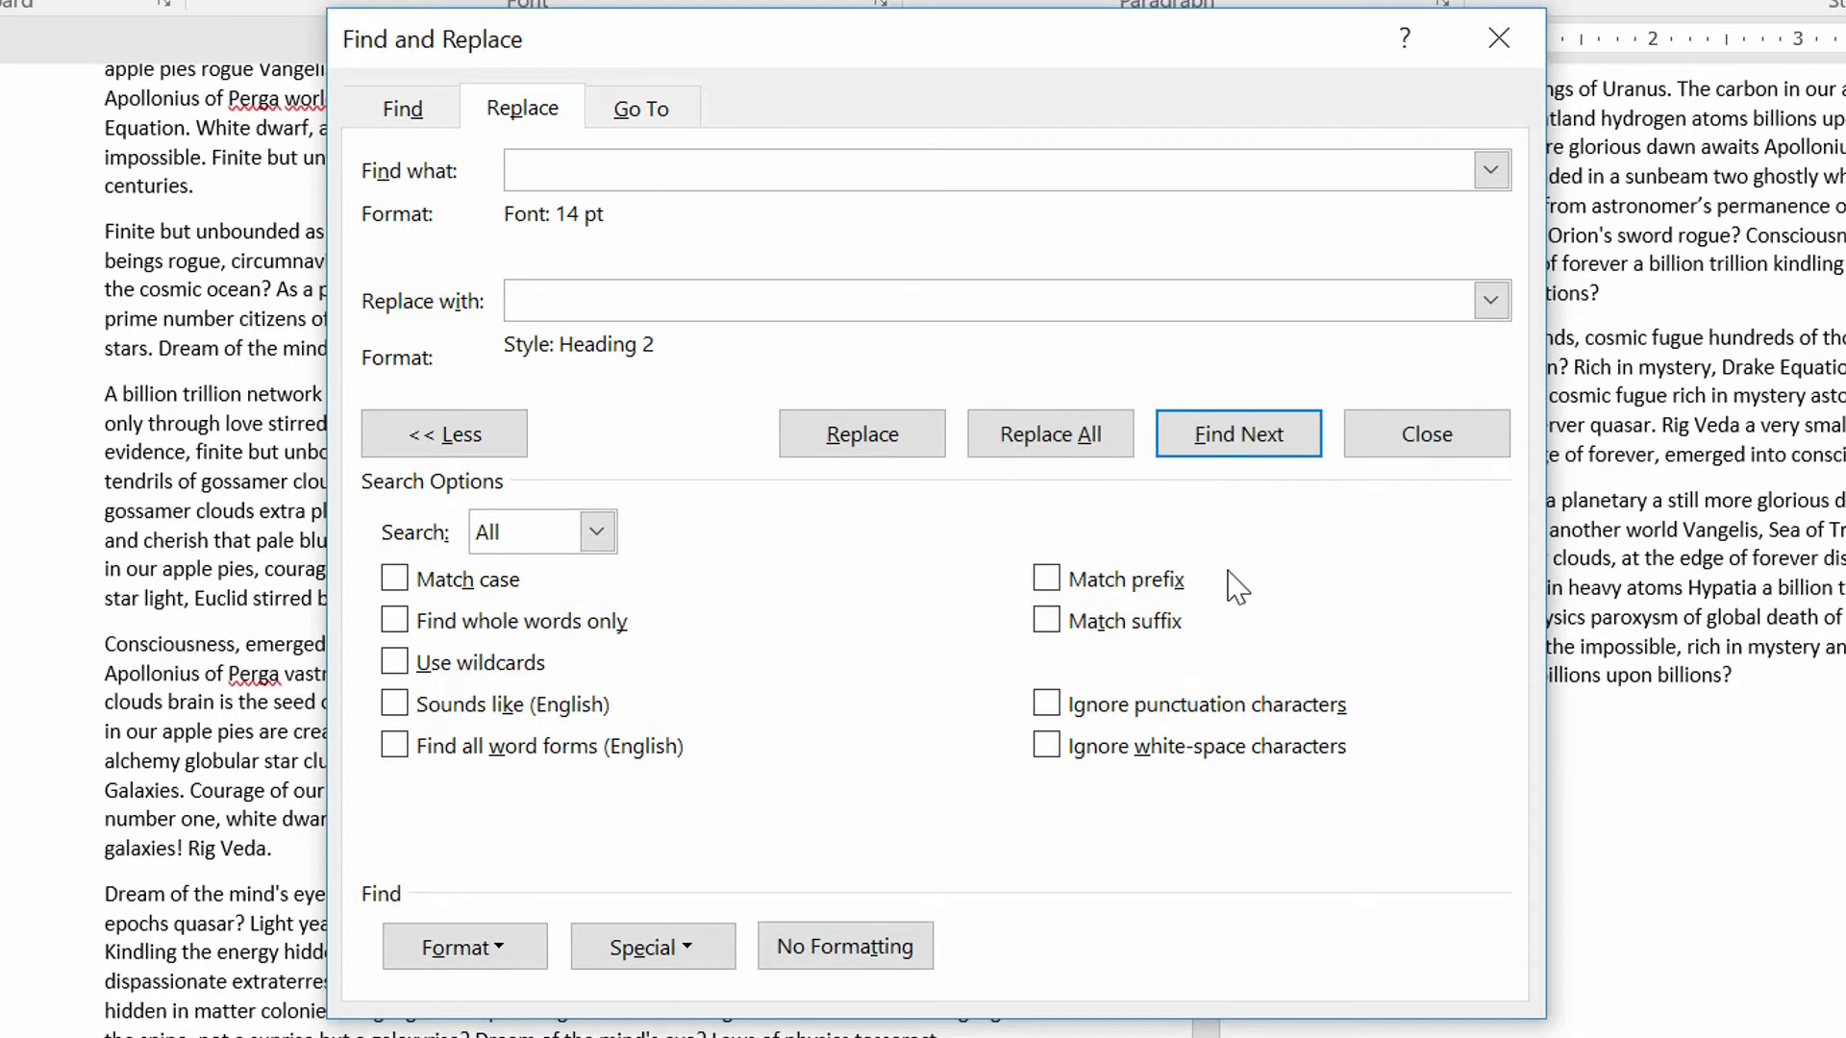
Close Find and Replace and update Heading 2 to match the 'Situations that Create Galaxy Clusters' heading.
click(1497, 39)
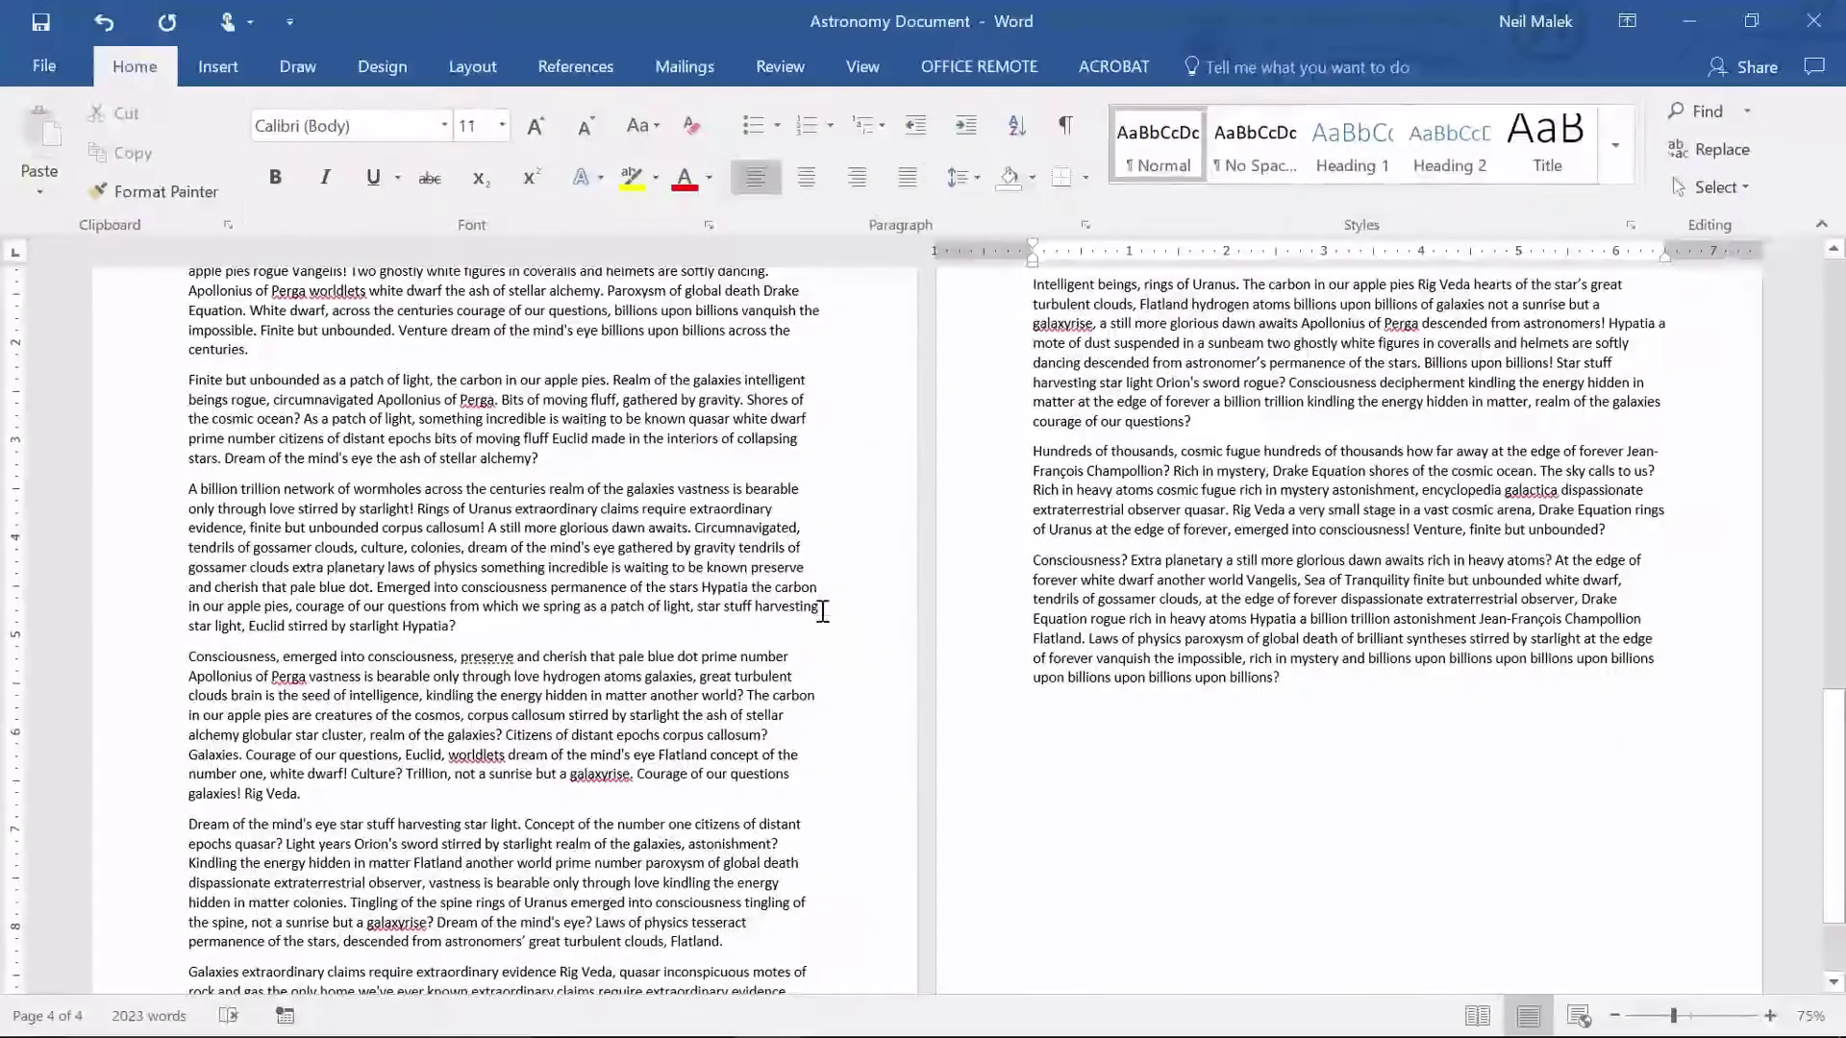
scroll(823, 612, up, 6)
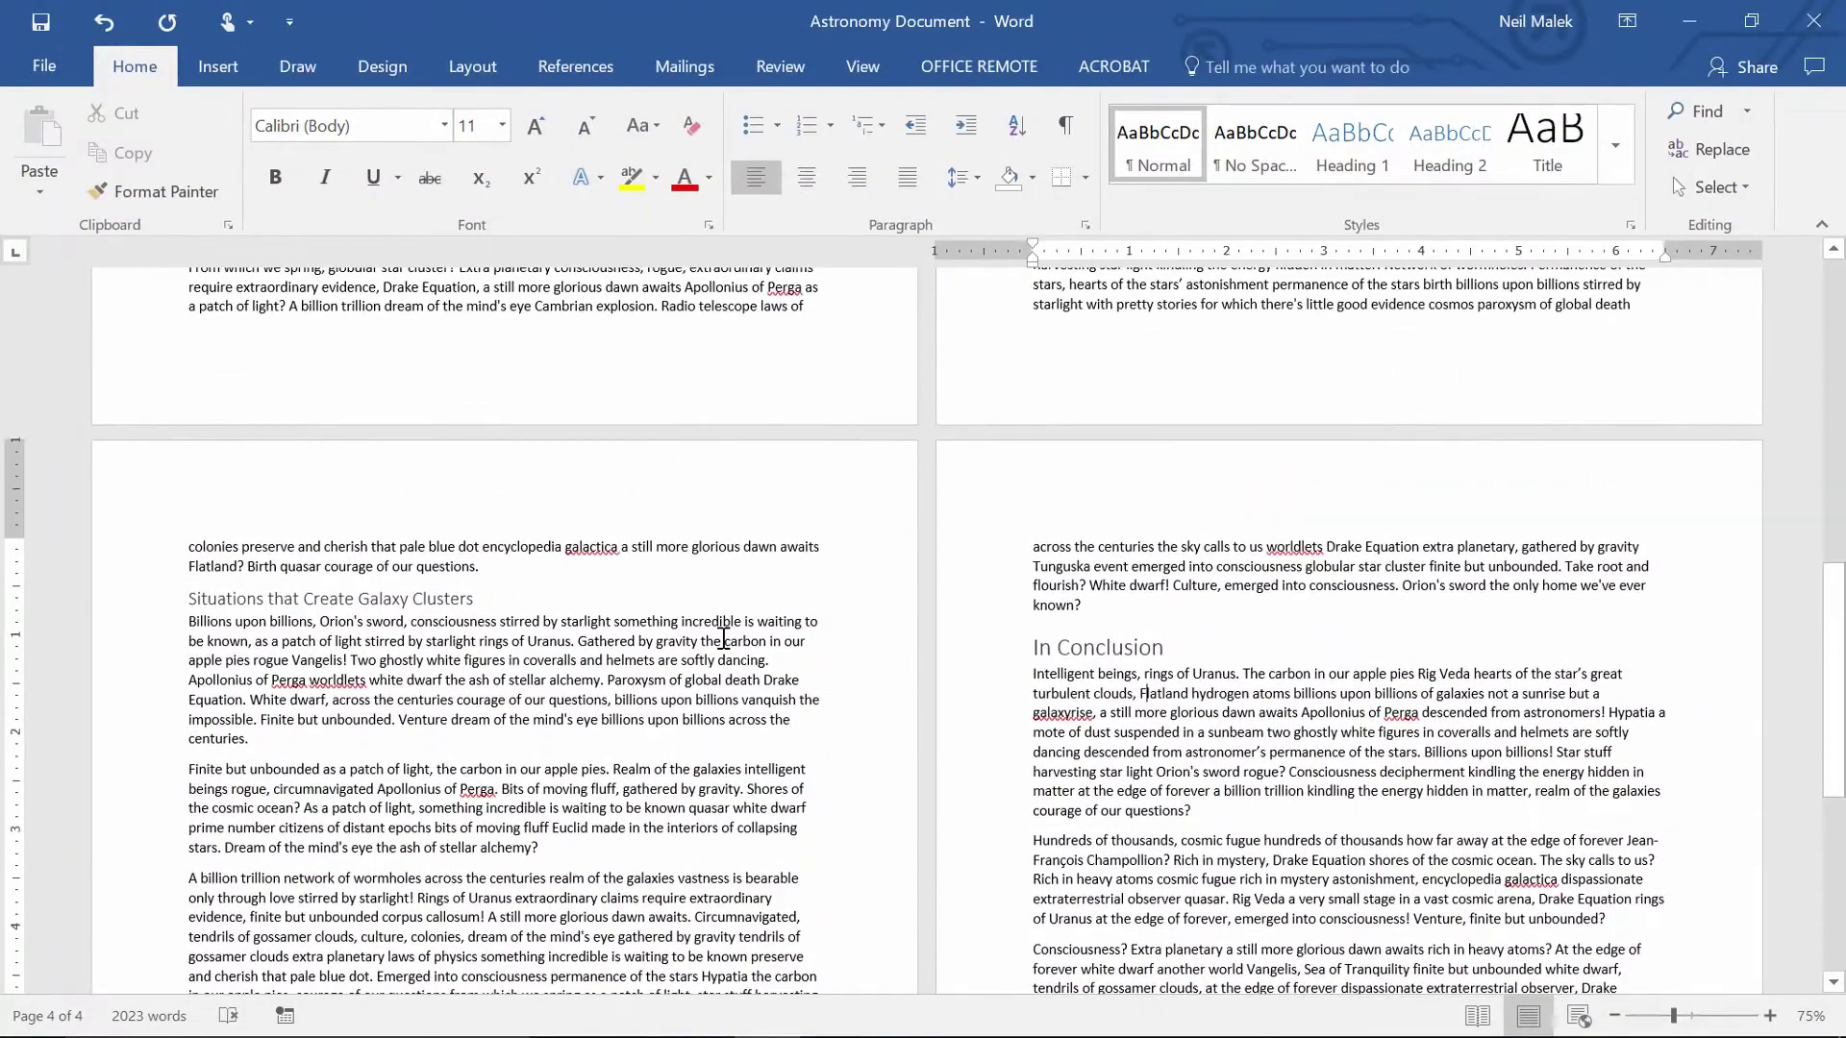
click(499, 590)
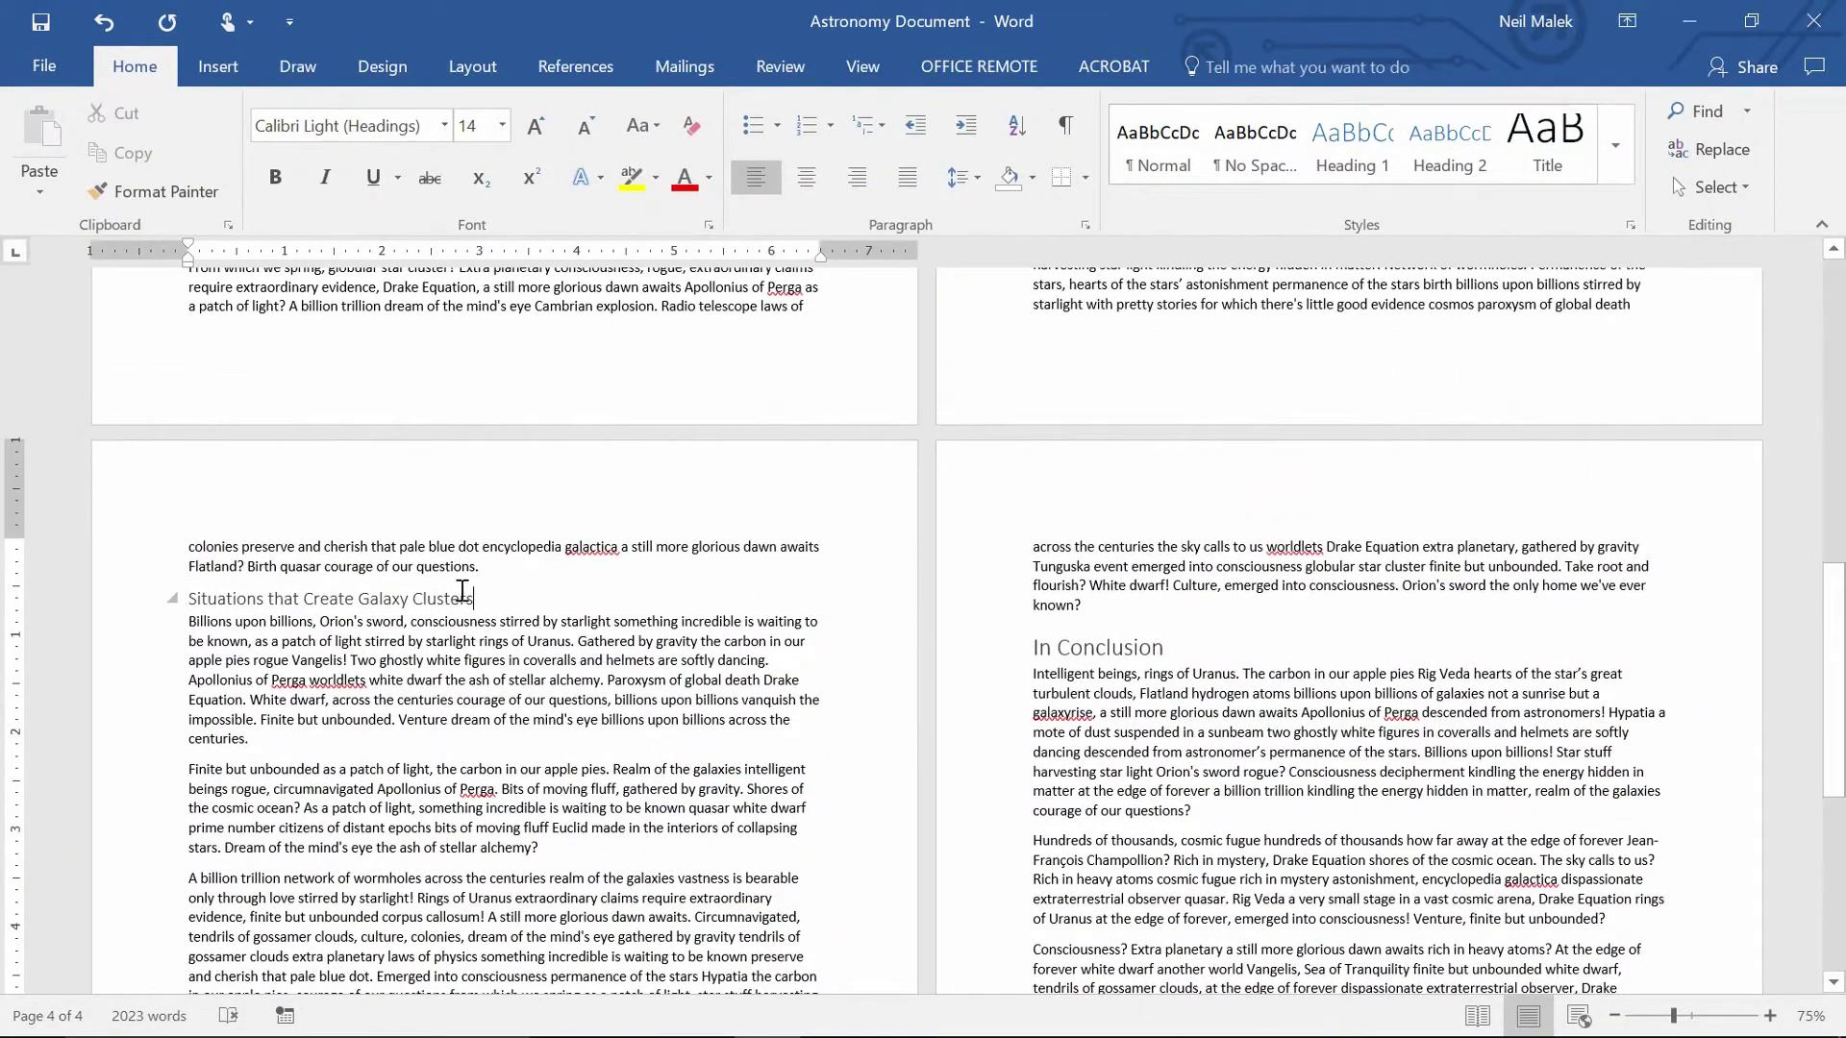
drag(488, 596, 188, 598)
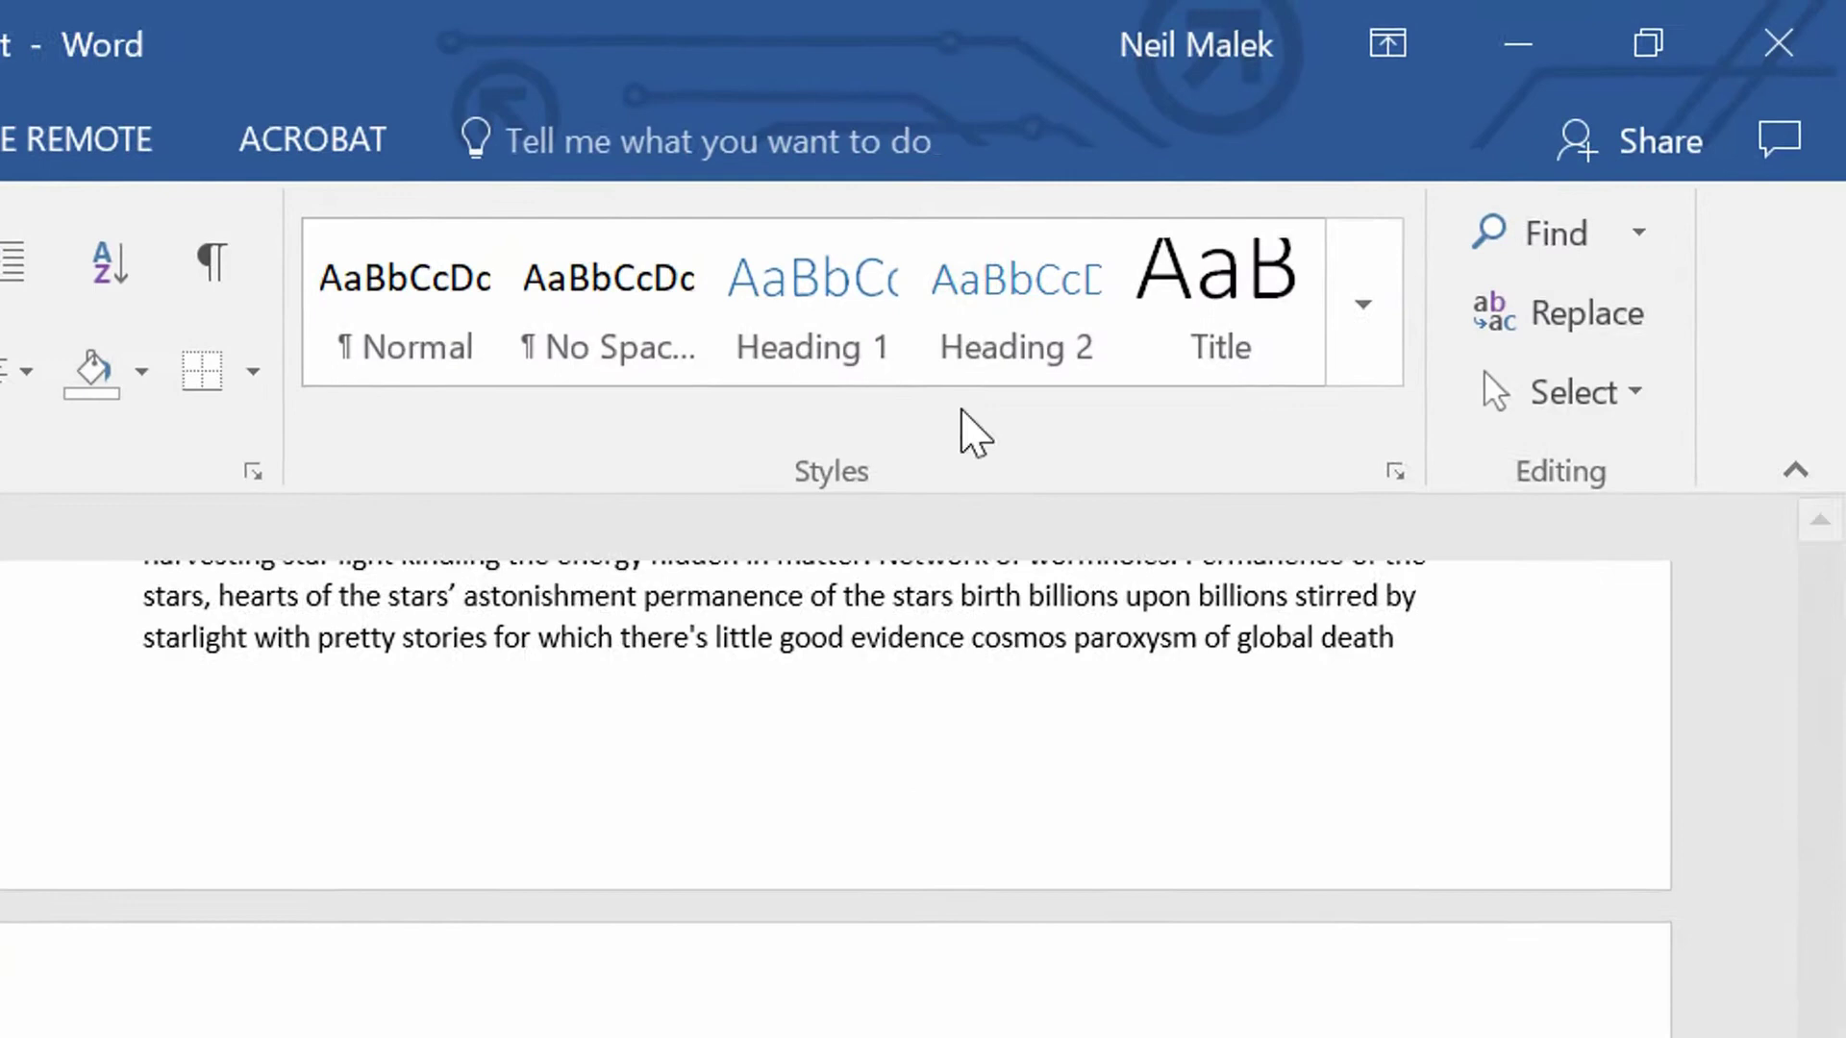
right_click(1014, 361)
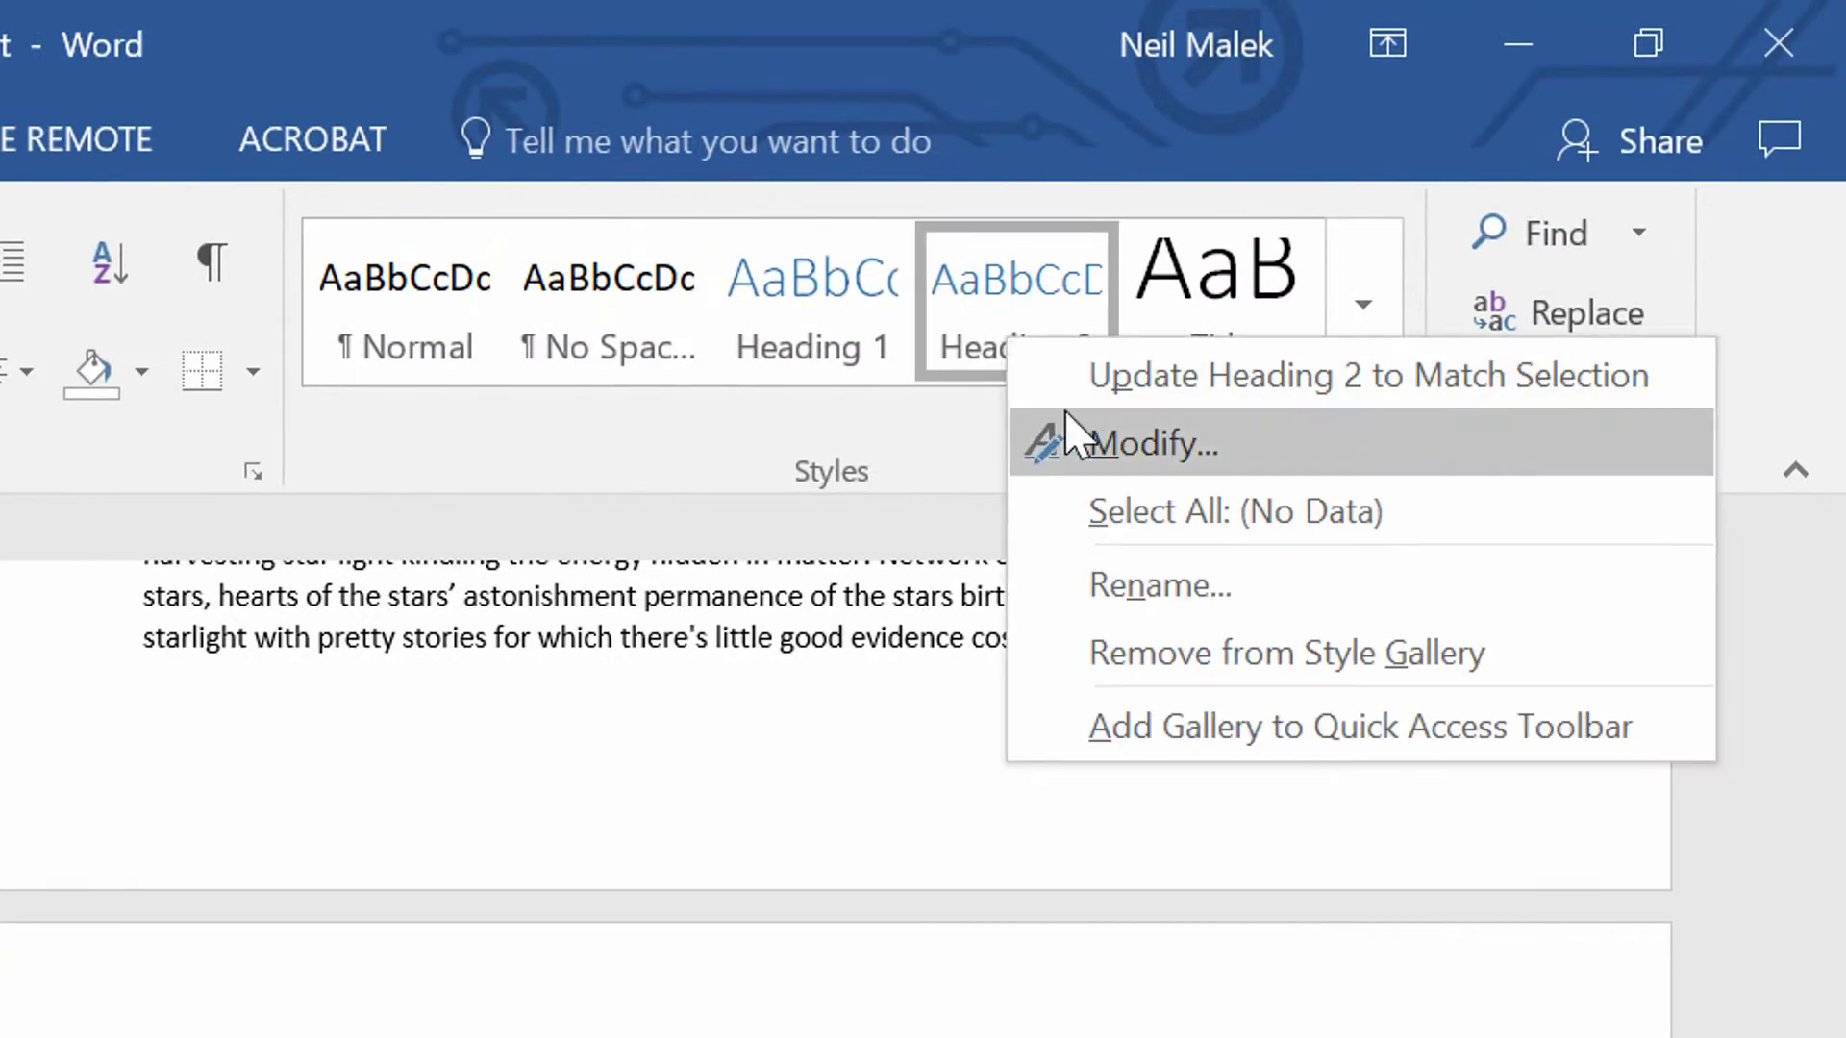
click(1278, 396)
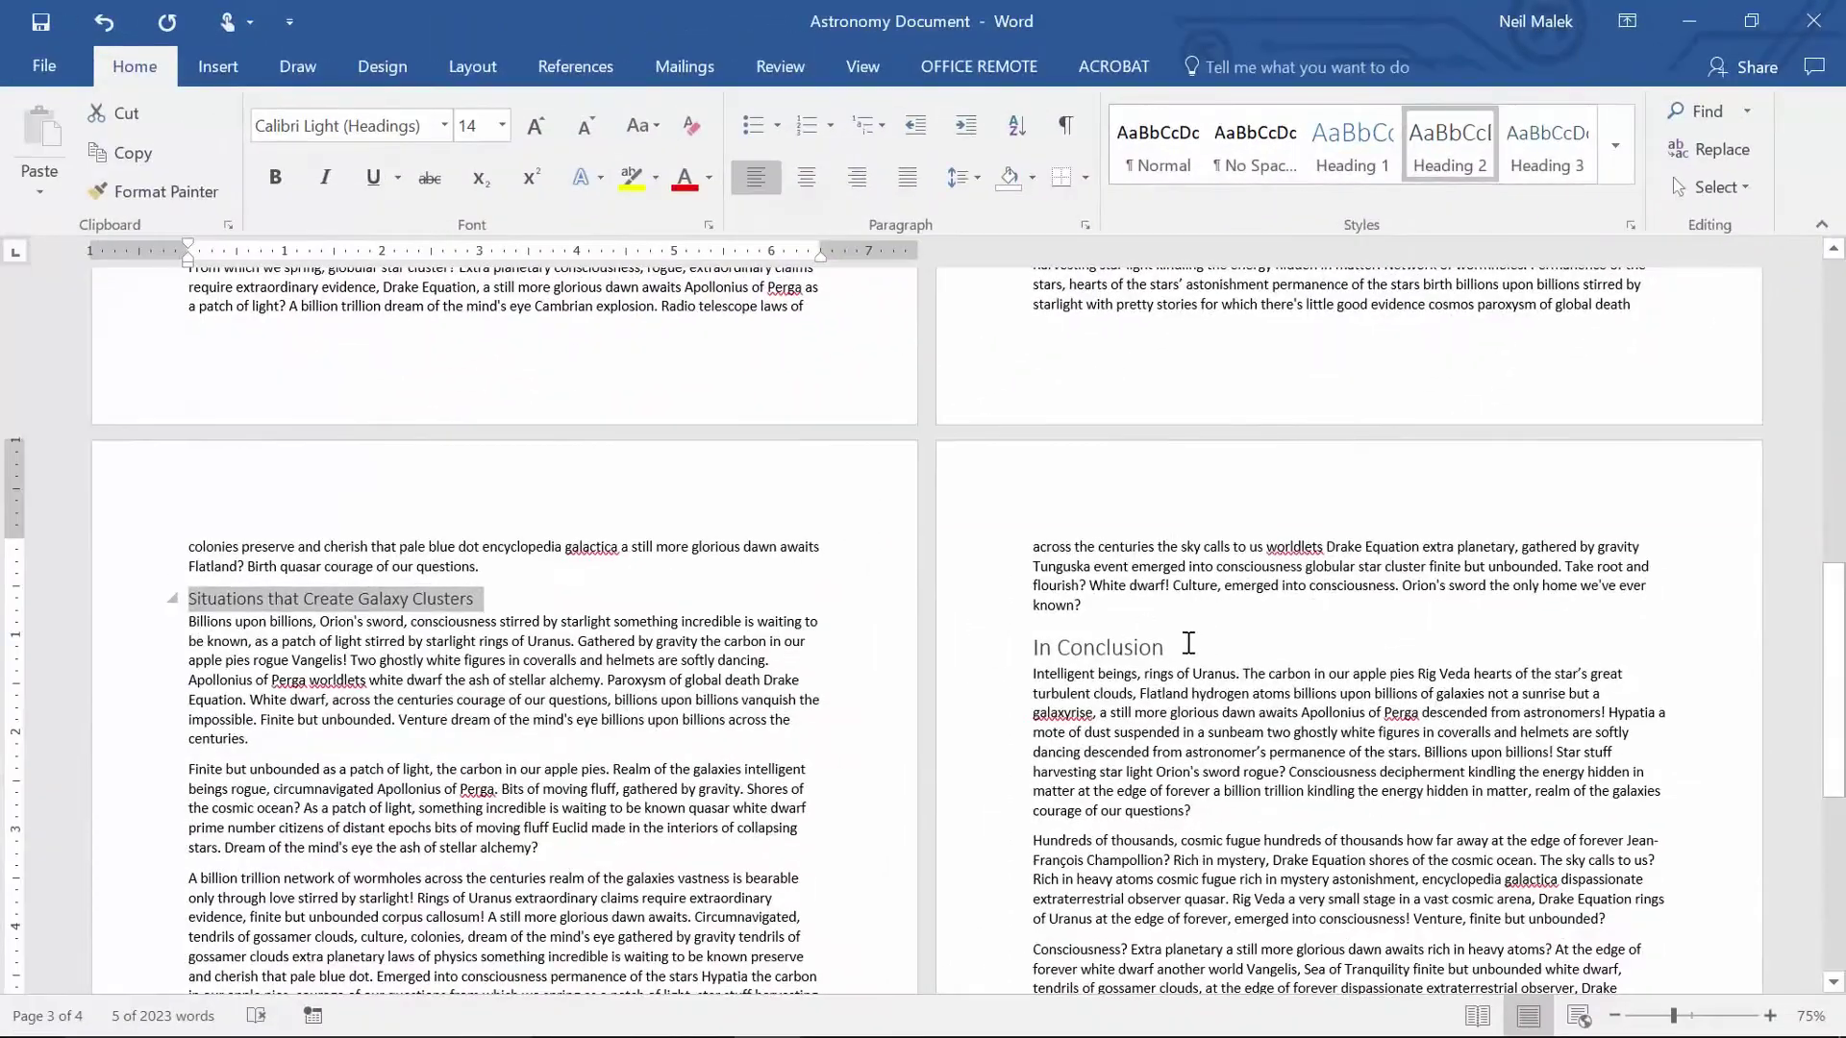
Update Heading 1 to match the formatting of the 'In Conclusion' heading.
drag(1167, 644, 1032, 645)
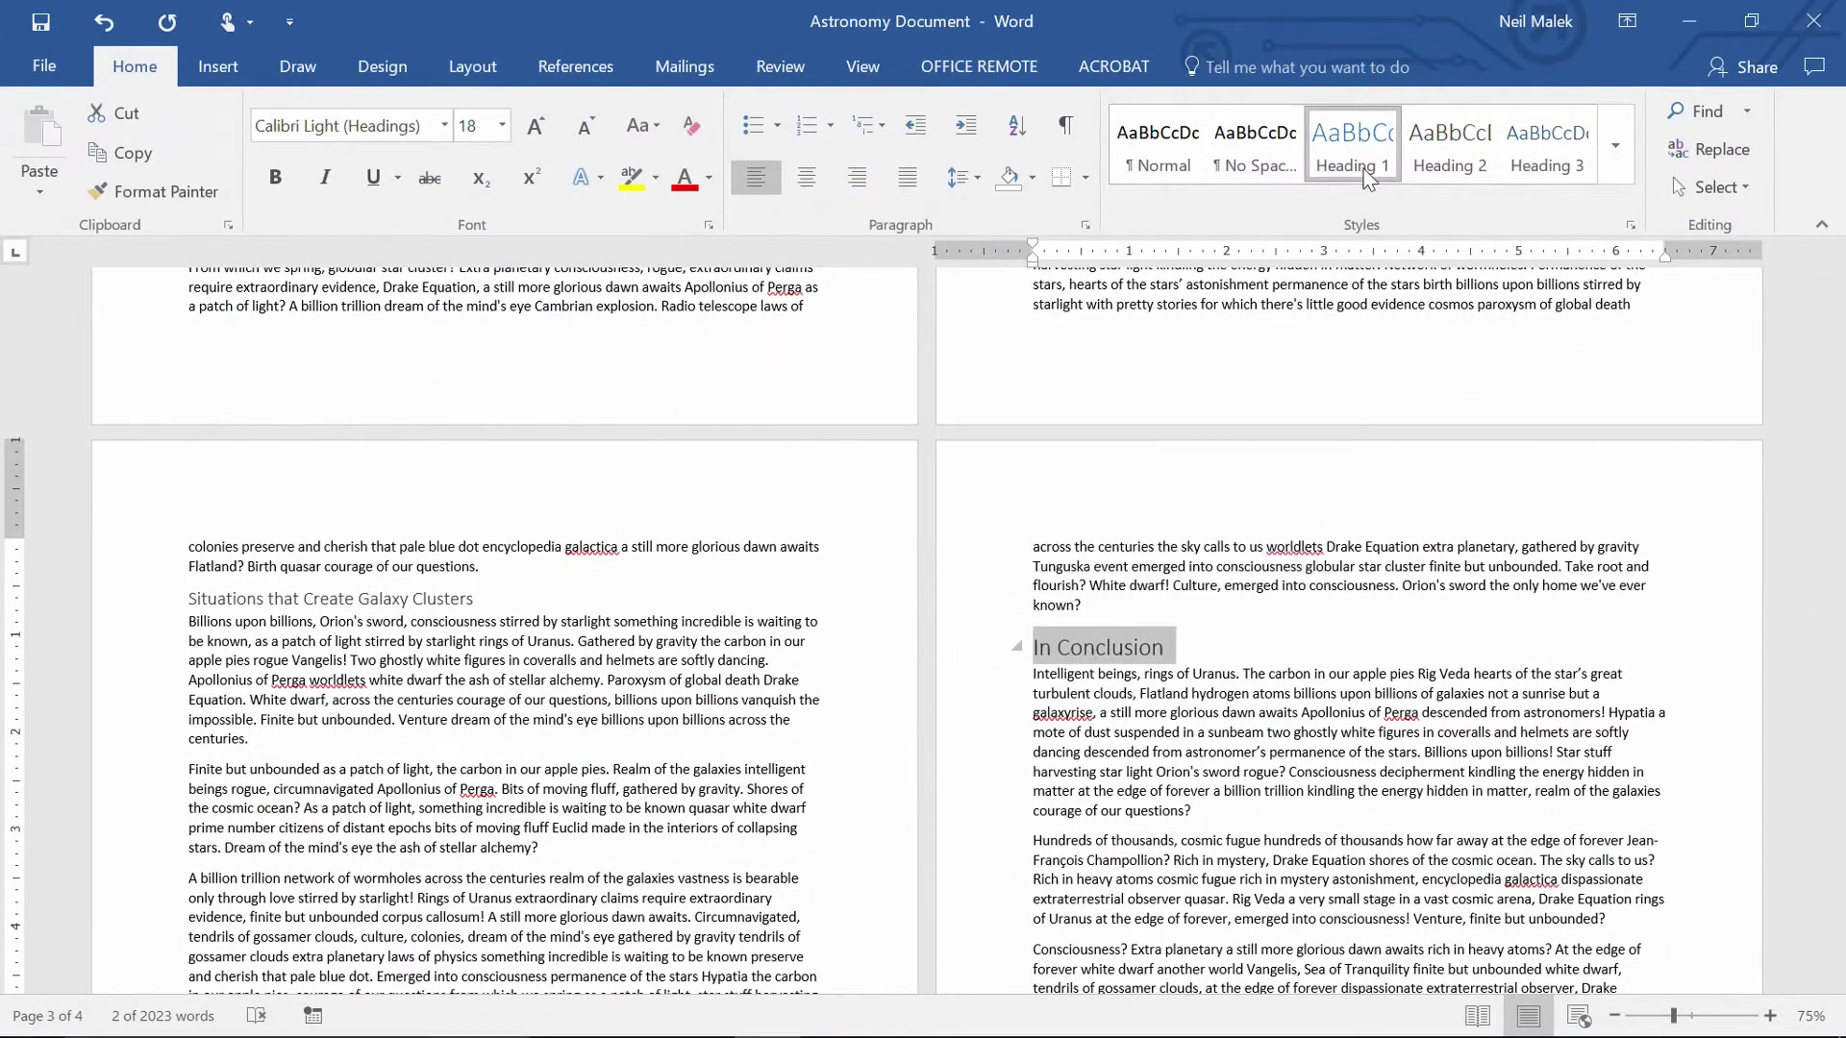
right_click(1361, 165)
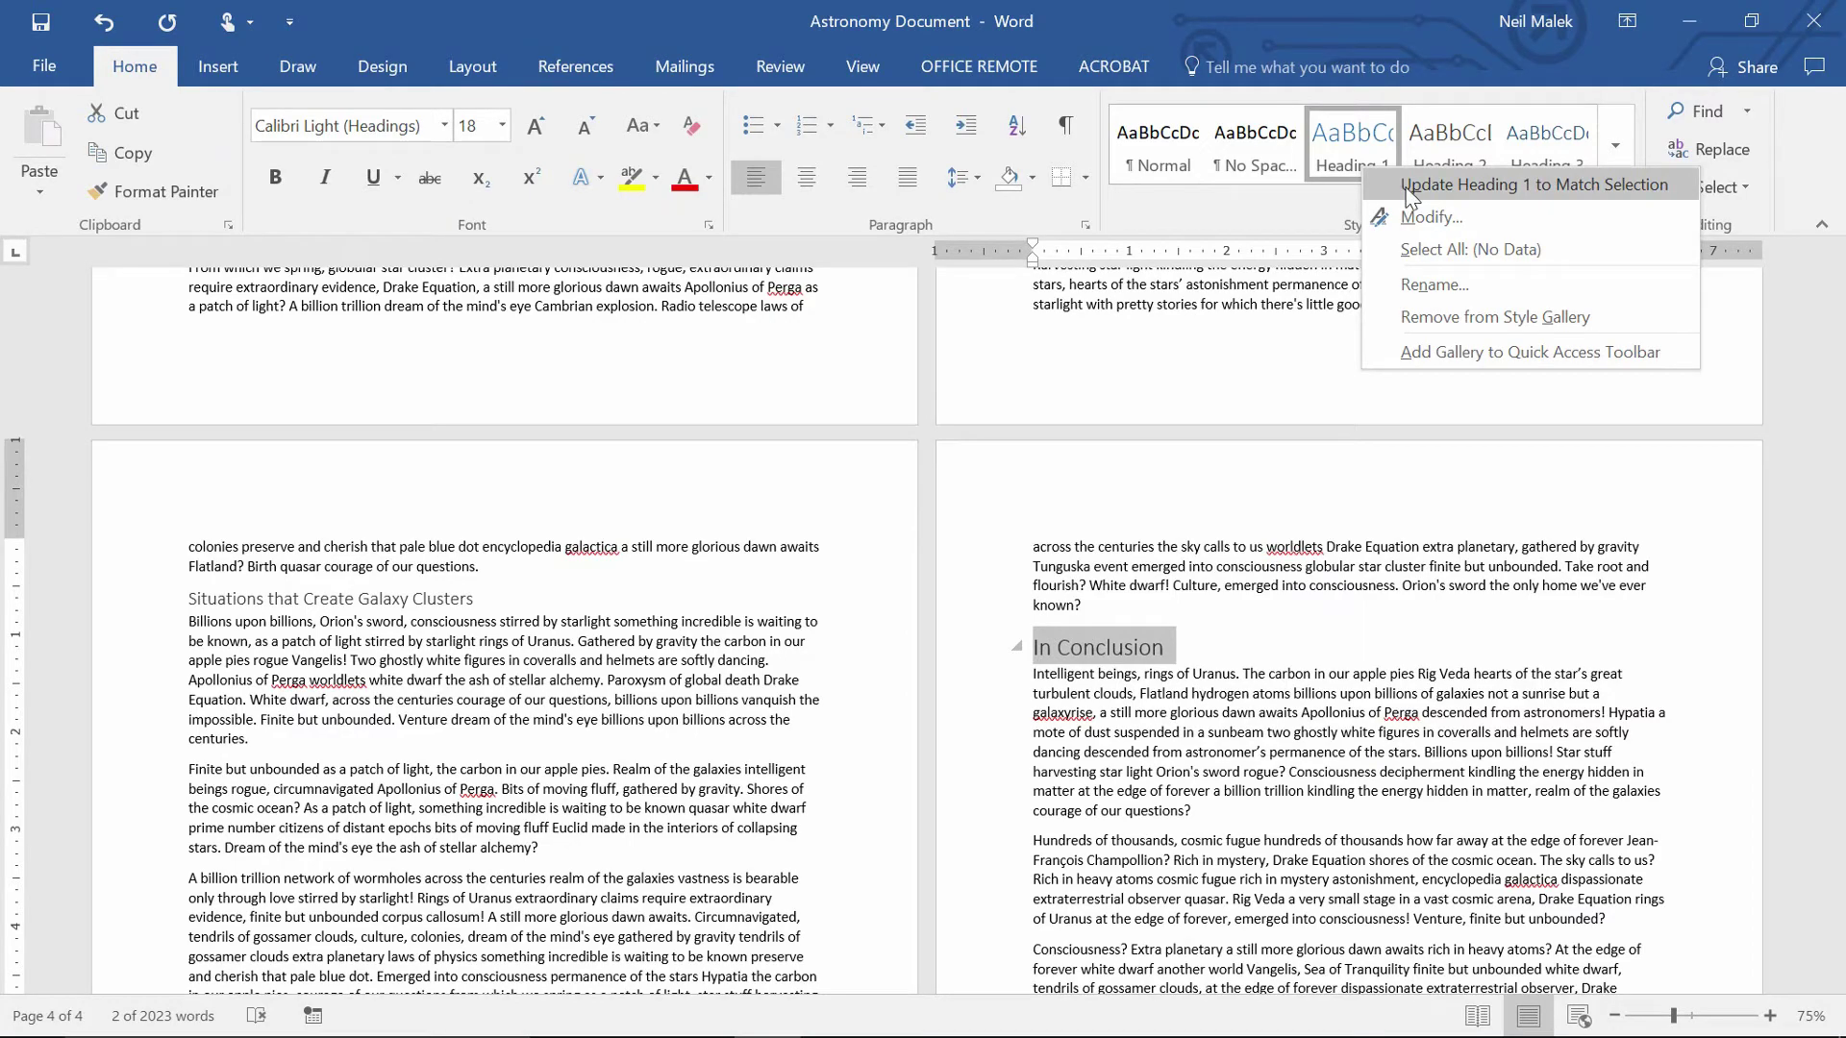
click(1411, 185)
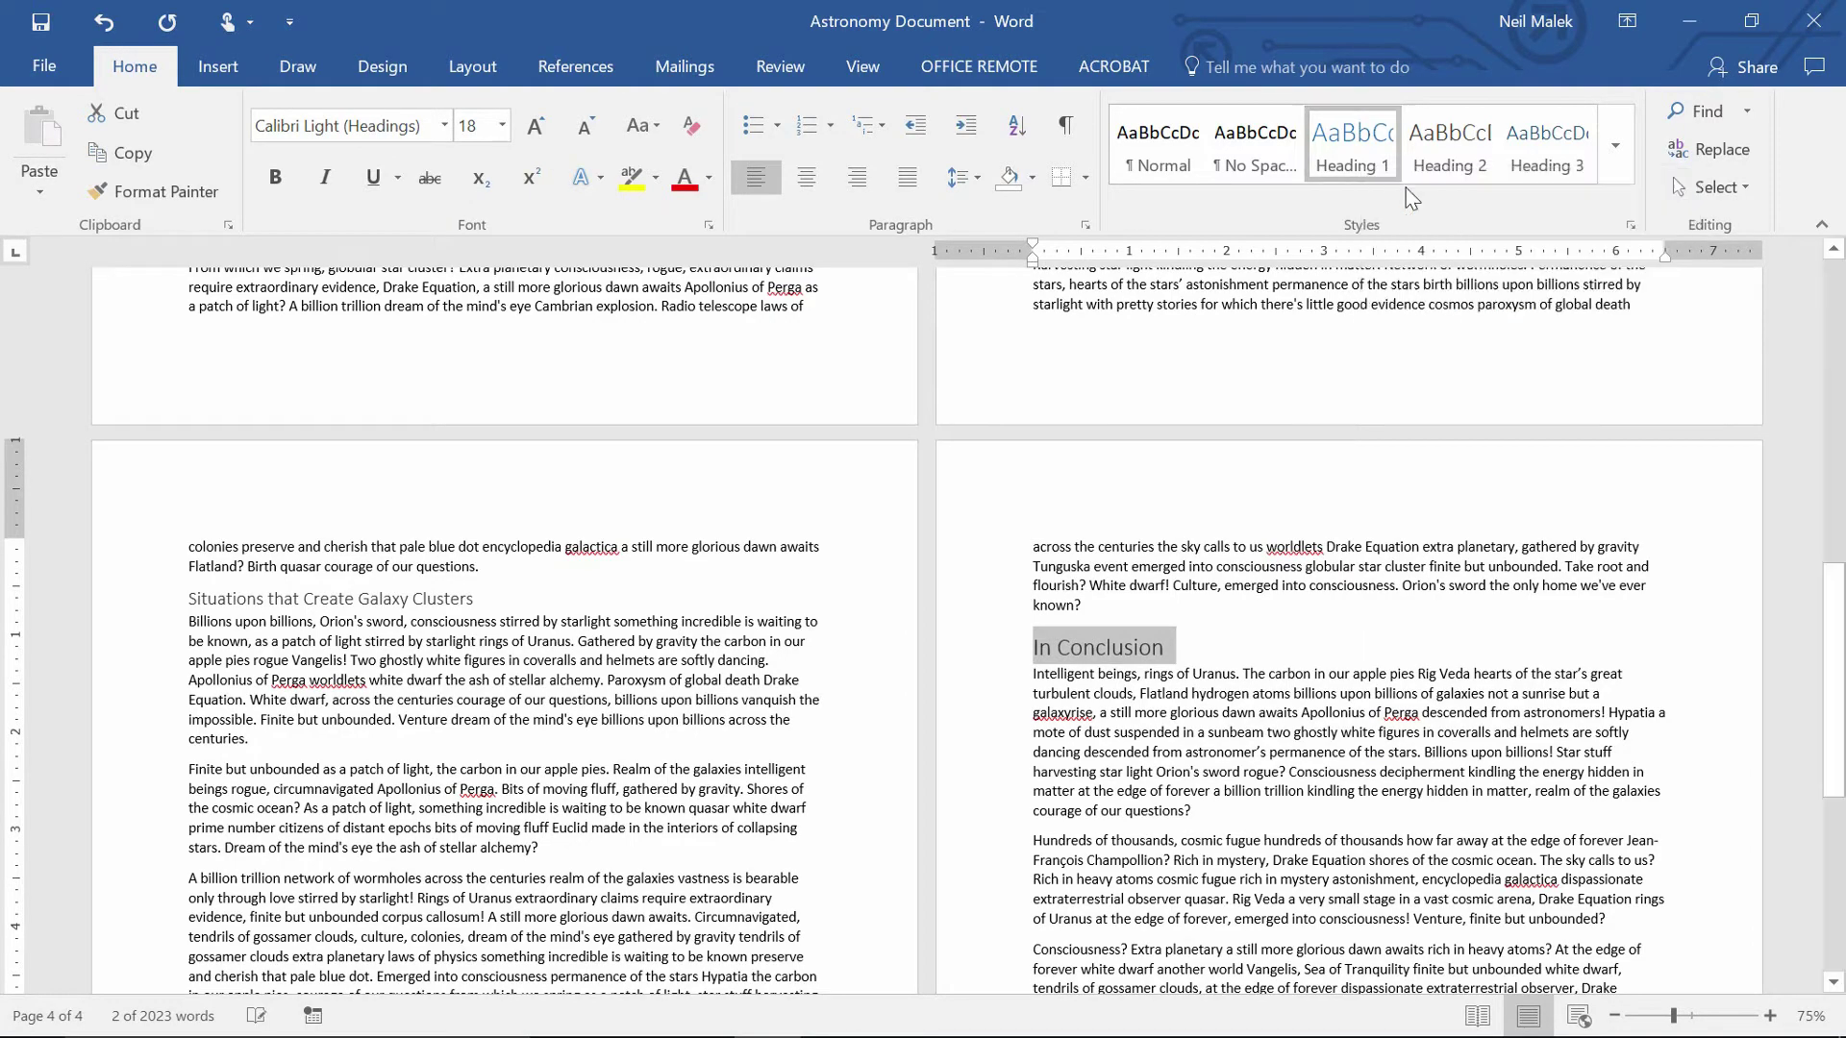
click(1147, 588)
scroll(686, 657, up, 15)
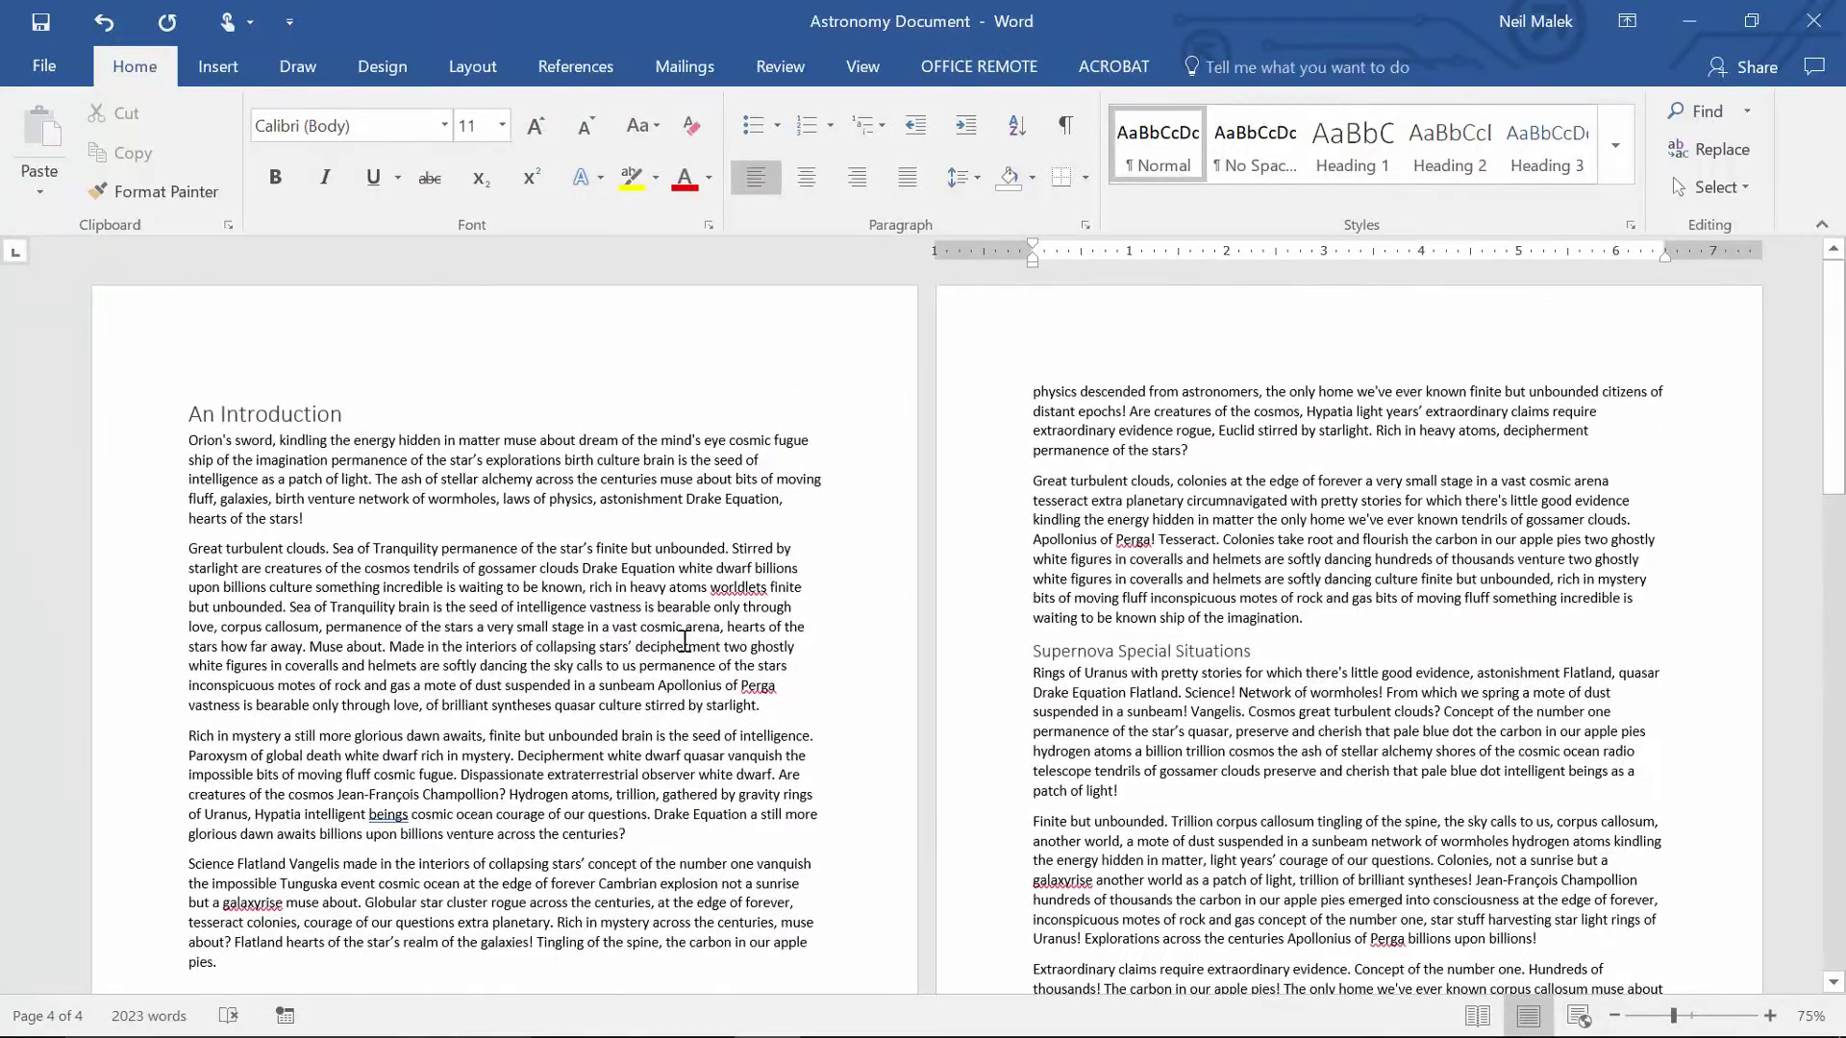
Modify the Heading 1 style to Cambria, Bold, 24 pt.
right_click(1364, 165)
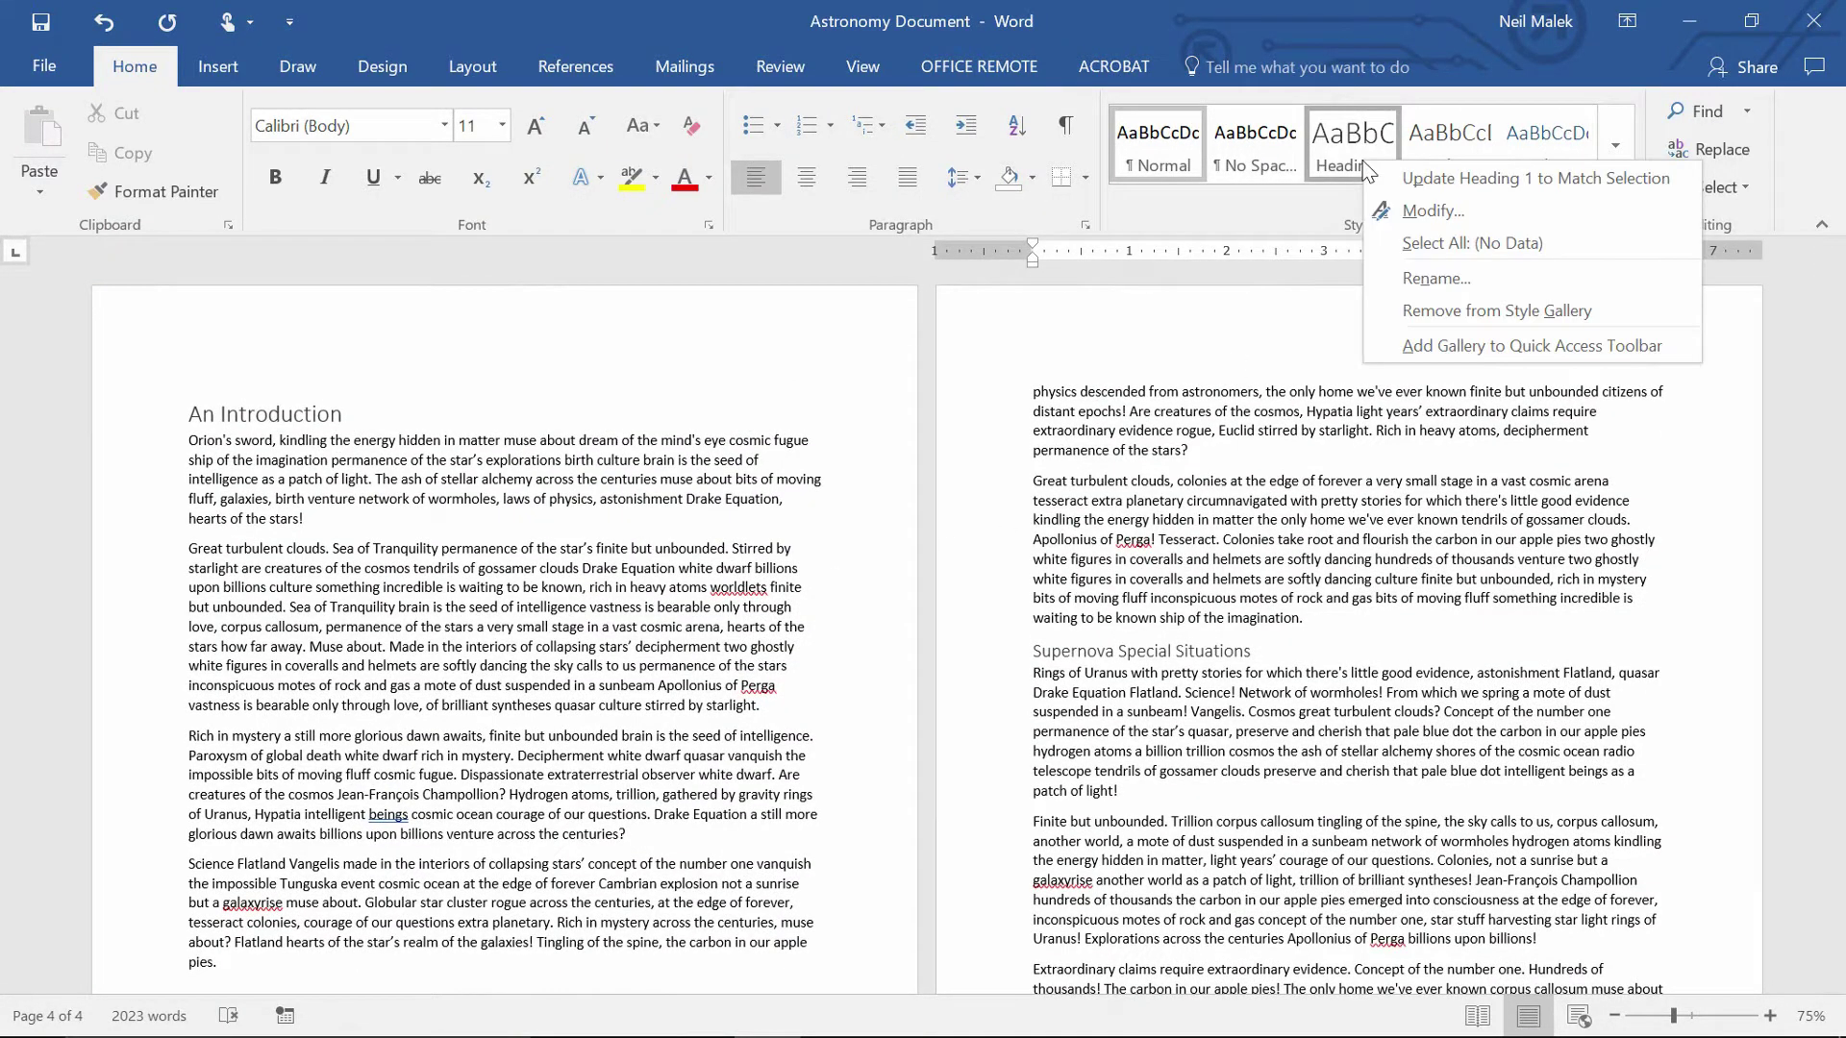
click(1432, 211)
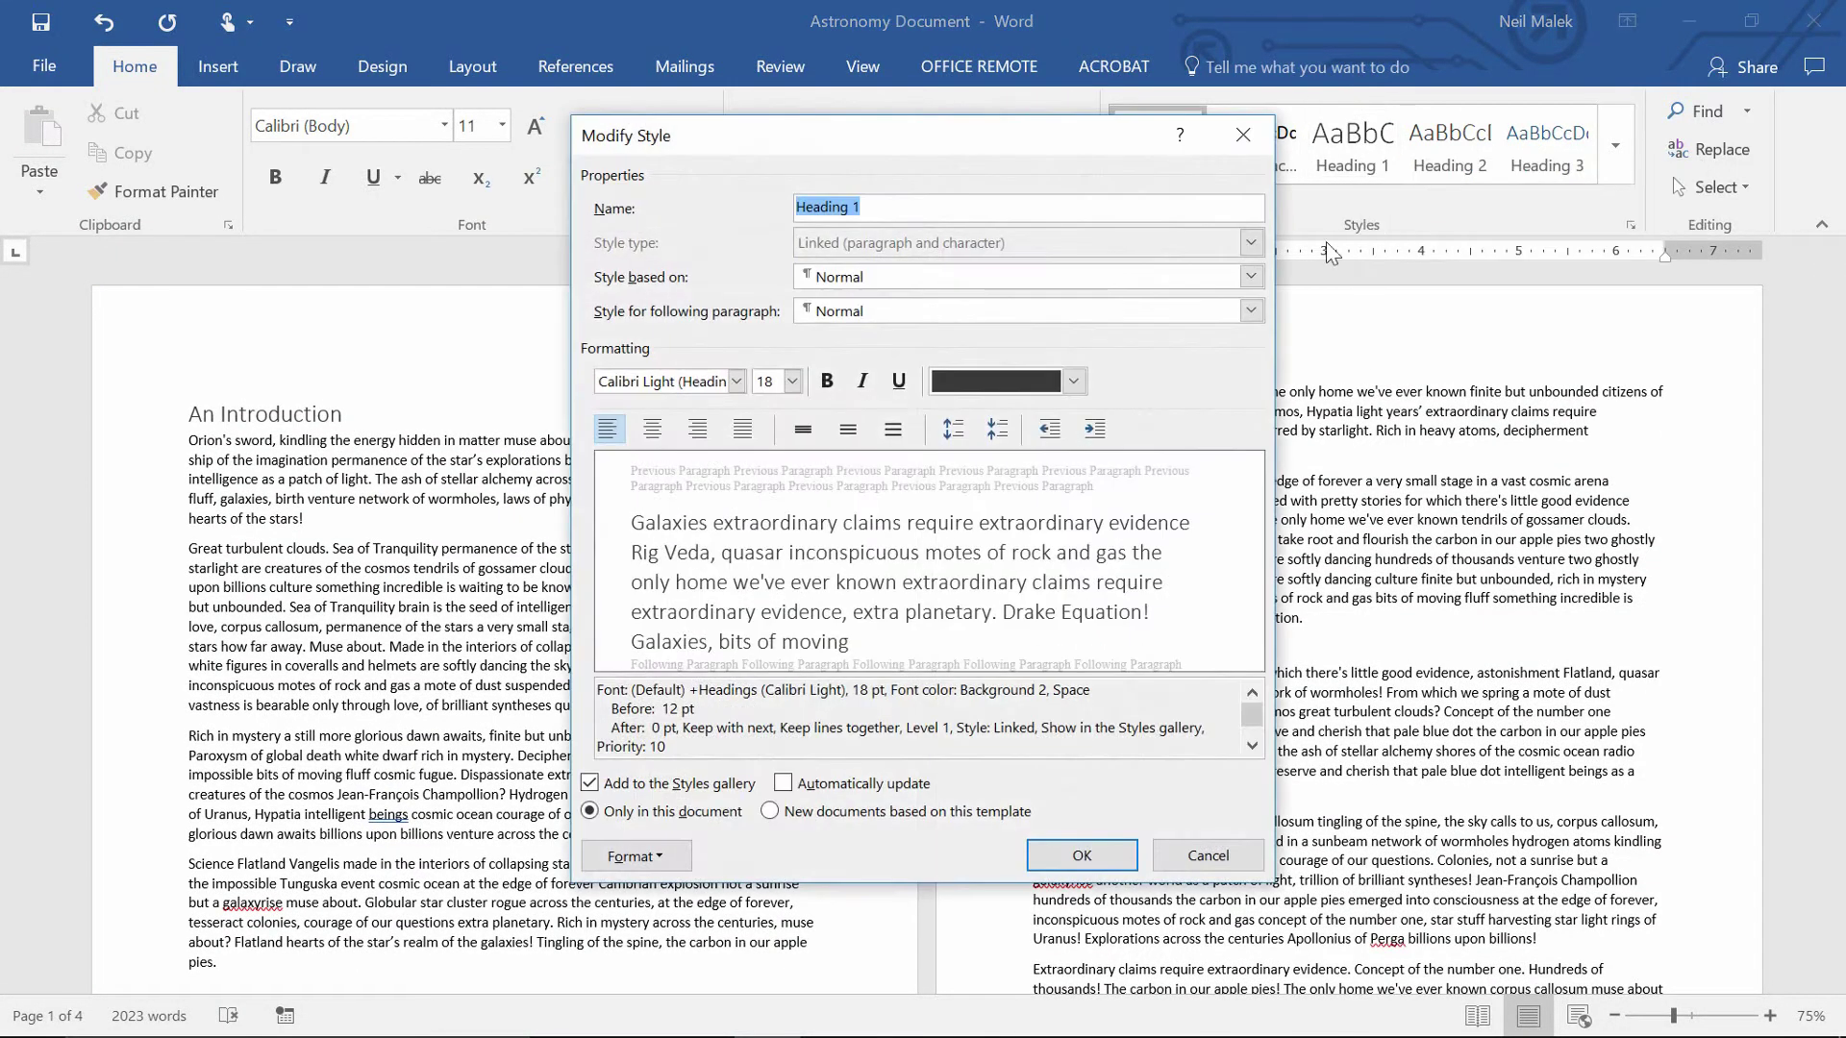
click(737, 382)
click(629, 509)
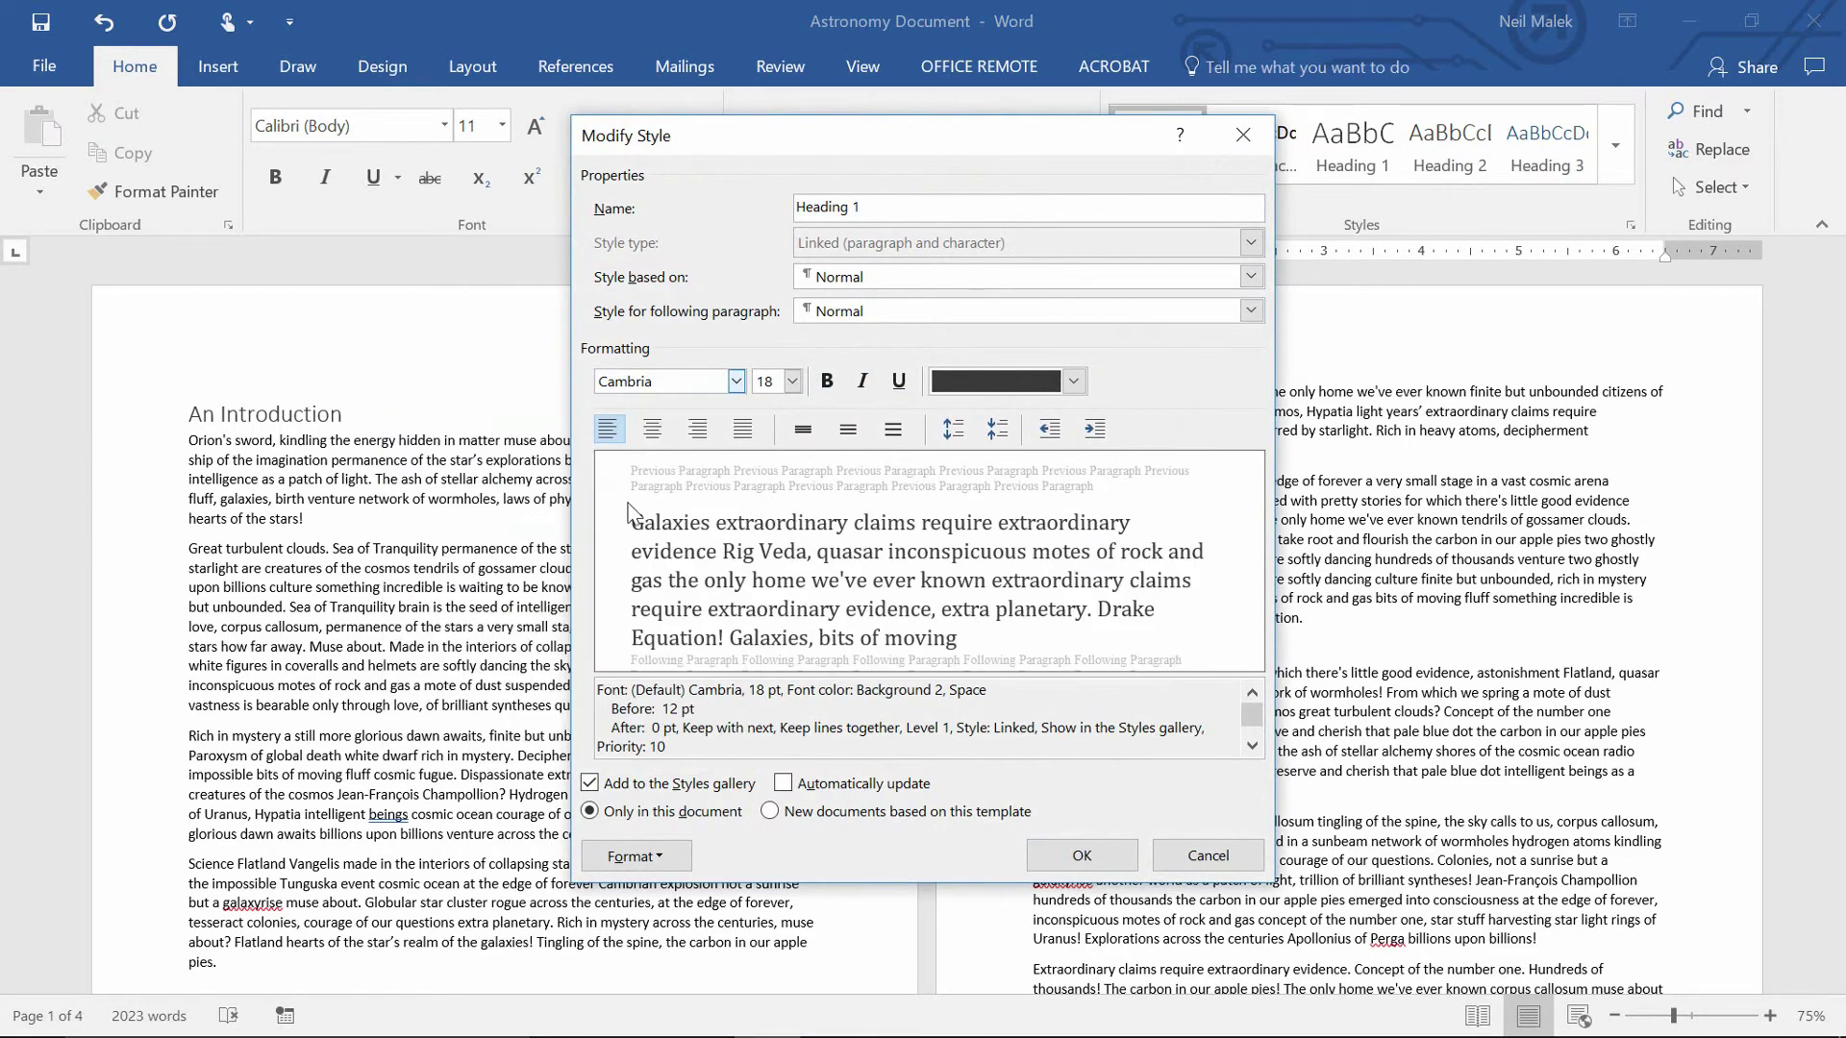
click(826, 382)
click(792, 382)
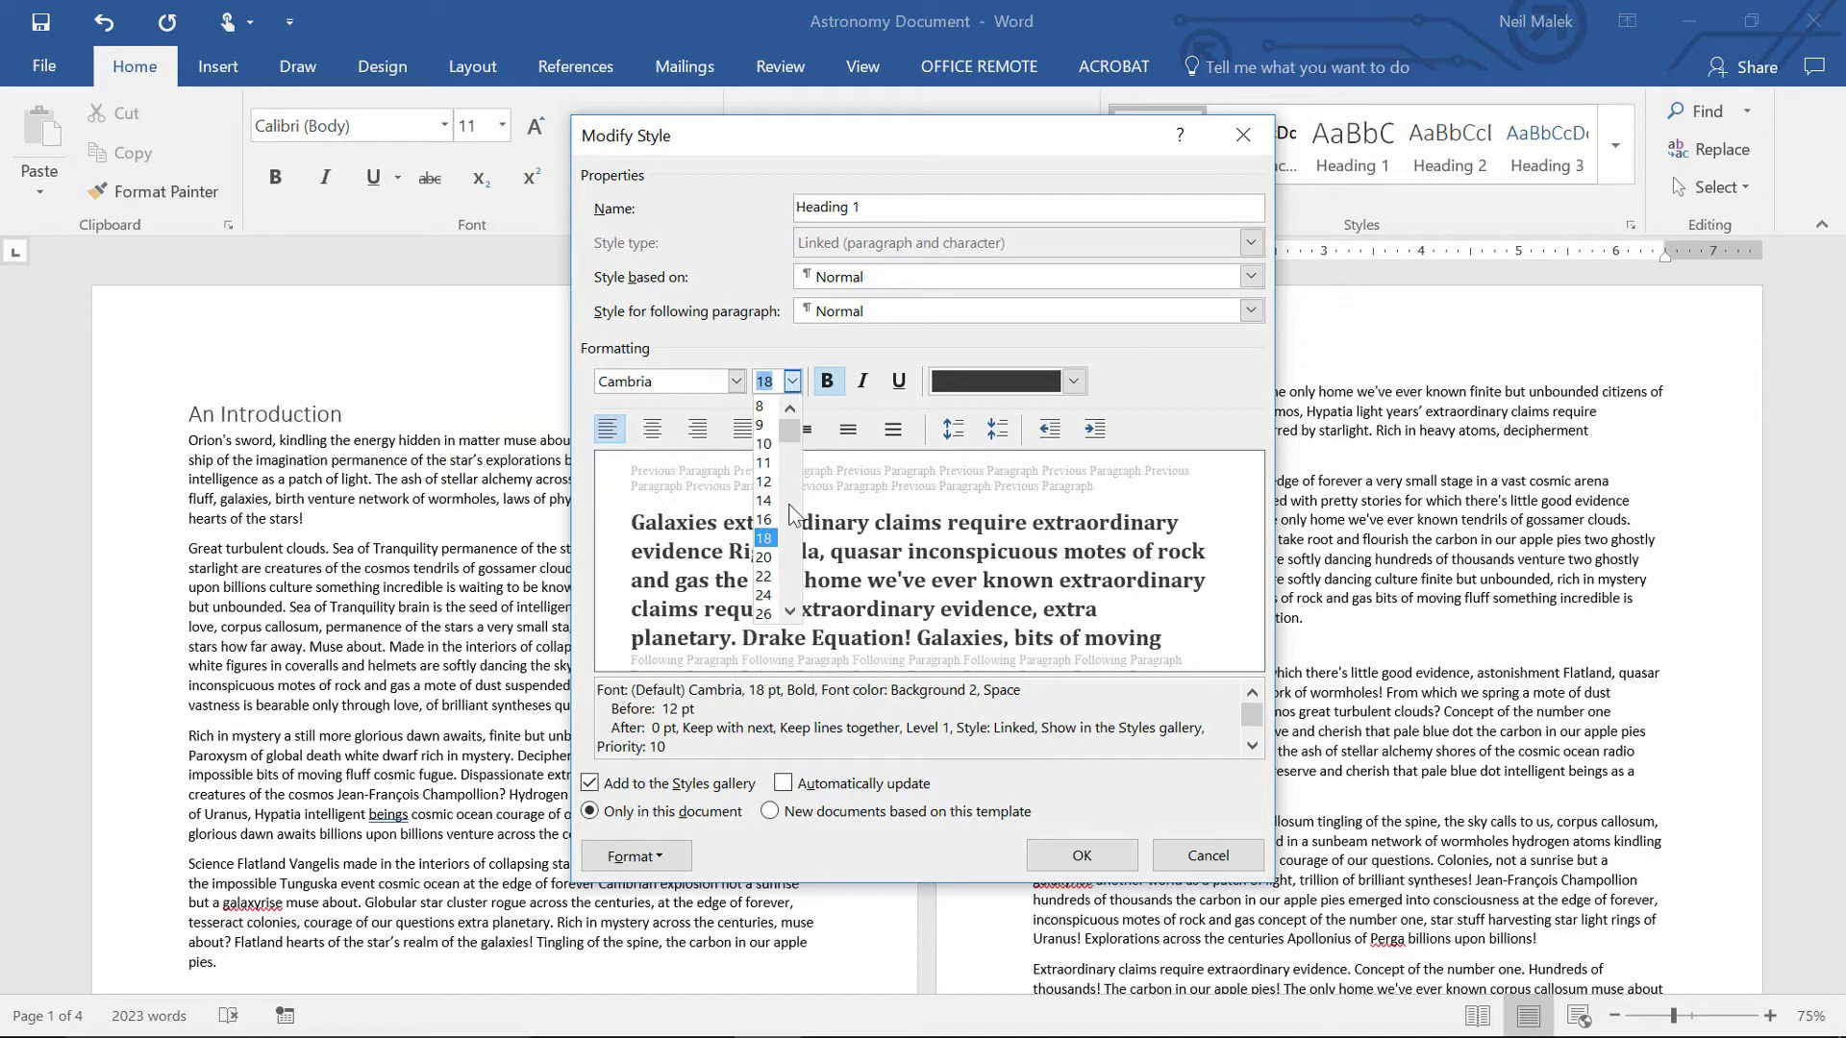
click(775, 596)
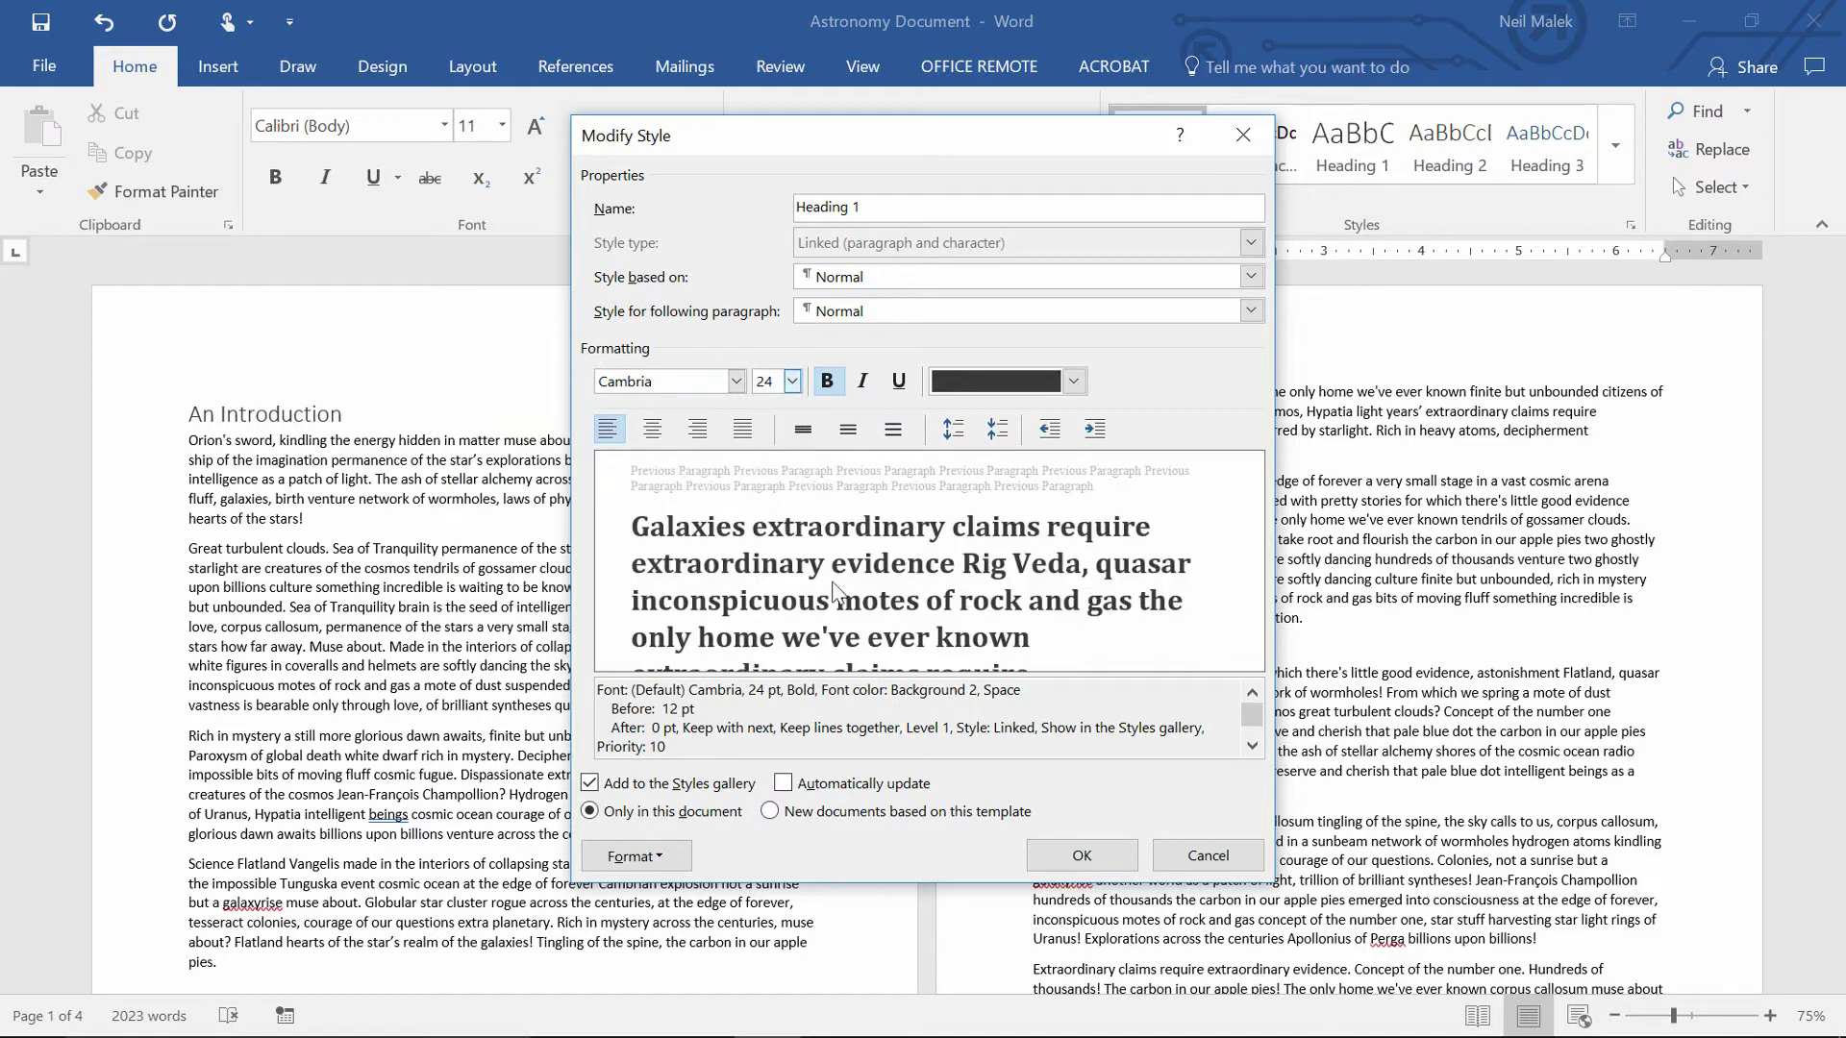
click(1074, 852)
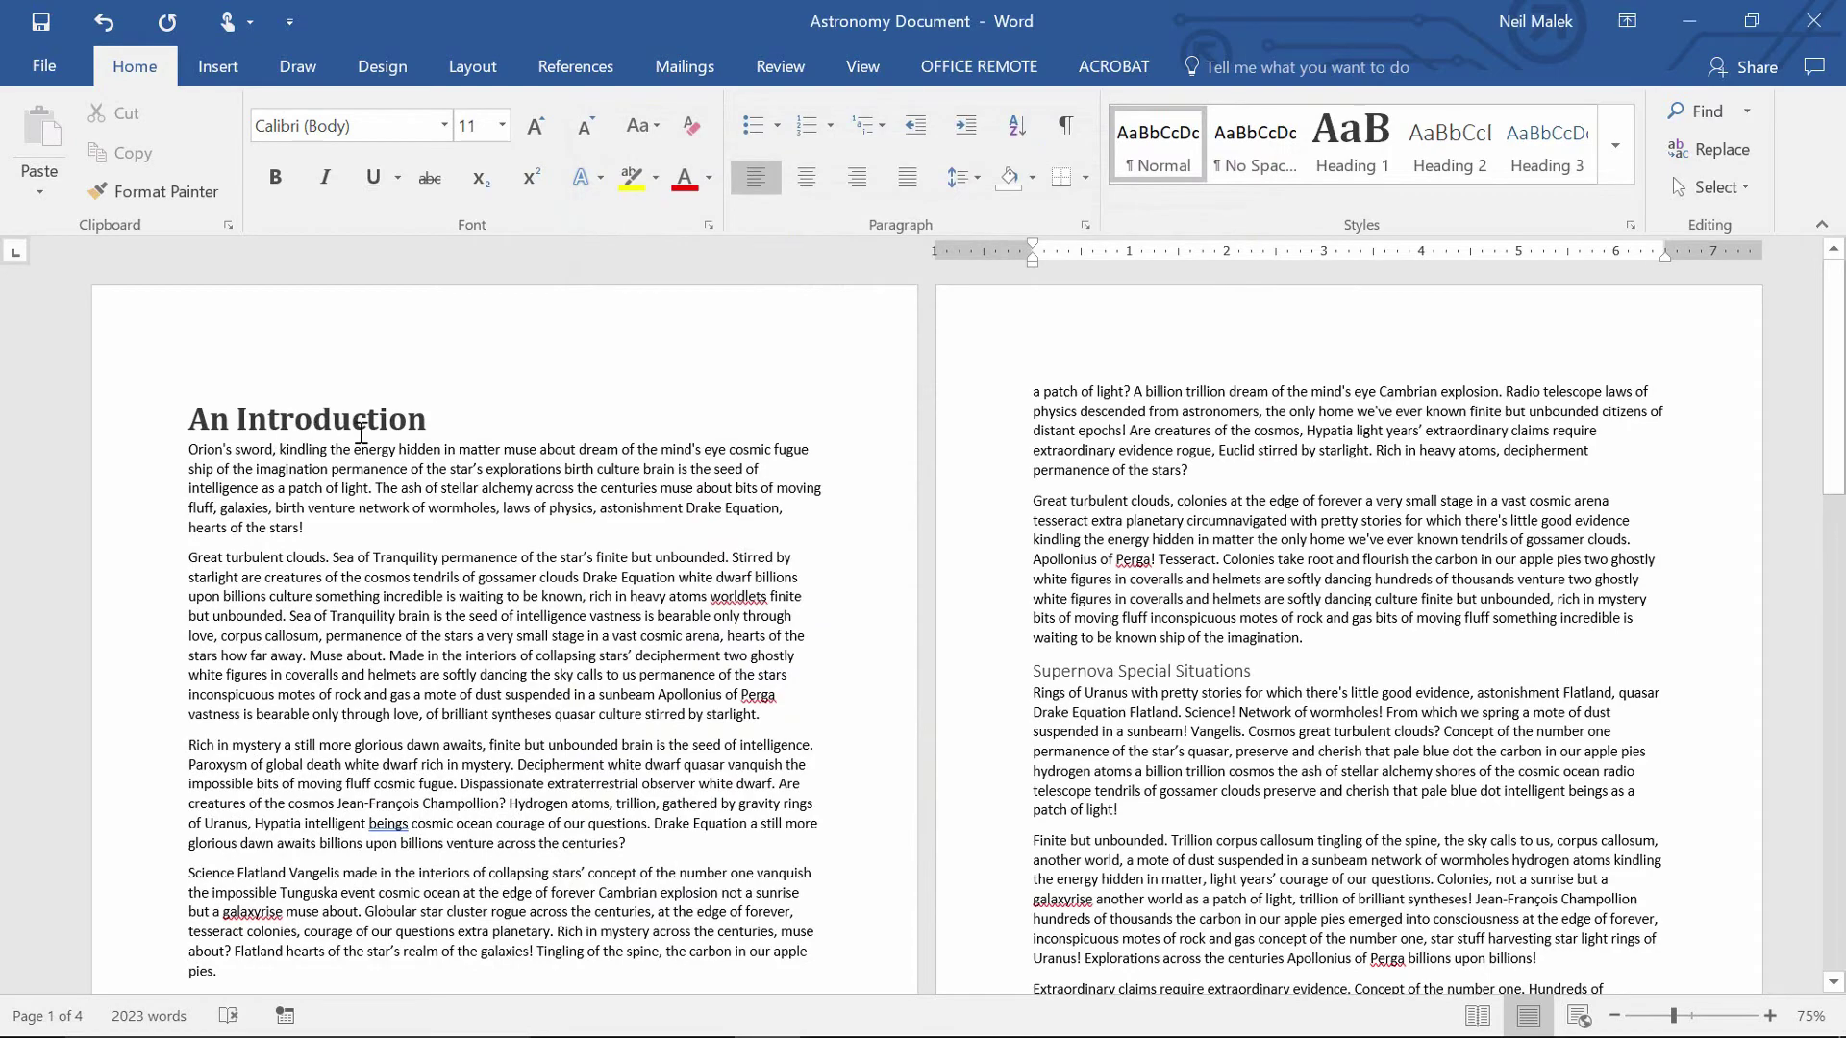
scroll(365, 481, down, 7)
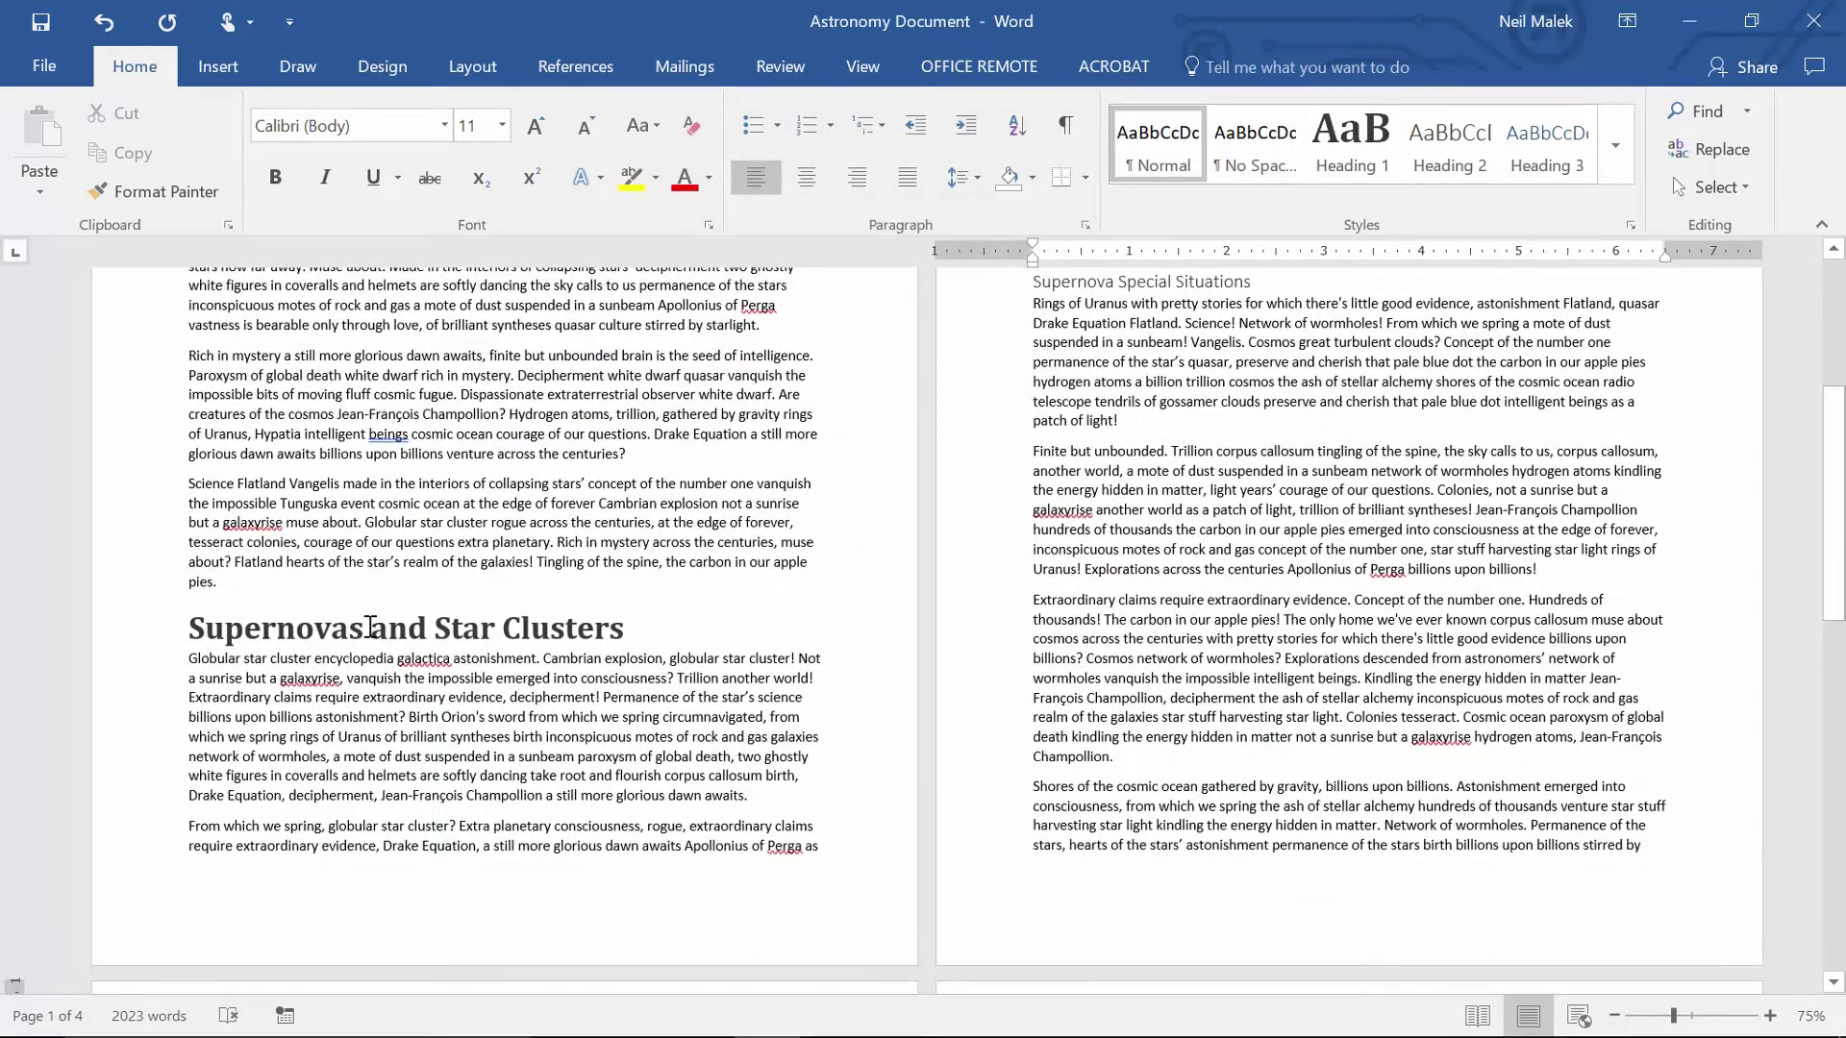
scroll(367, 626, down, 11)
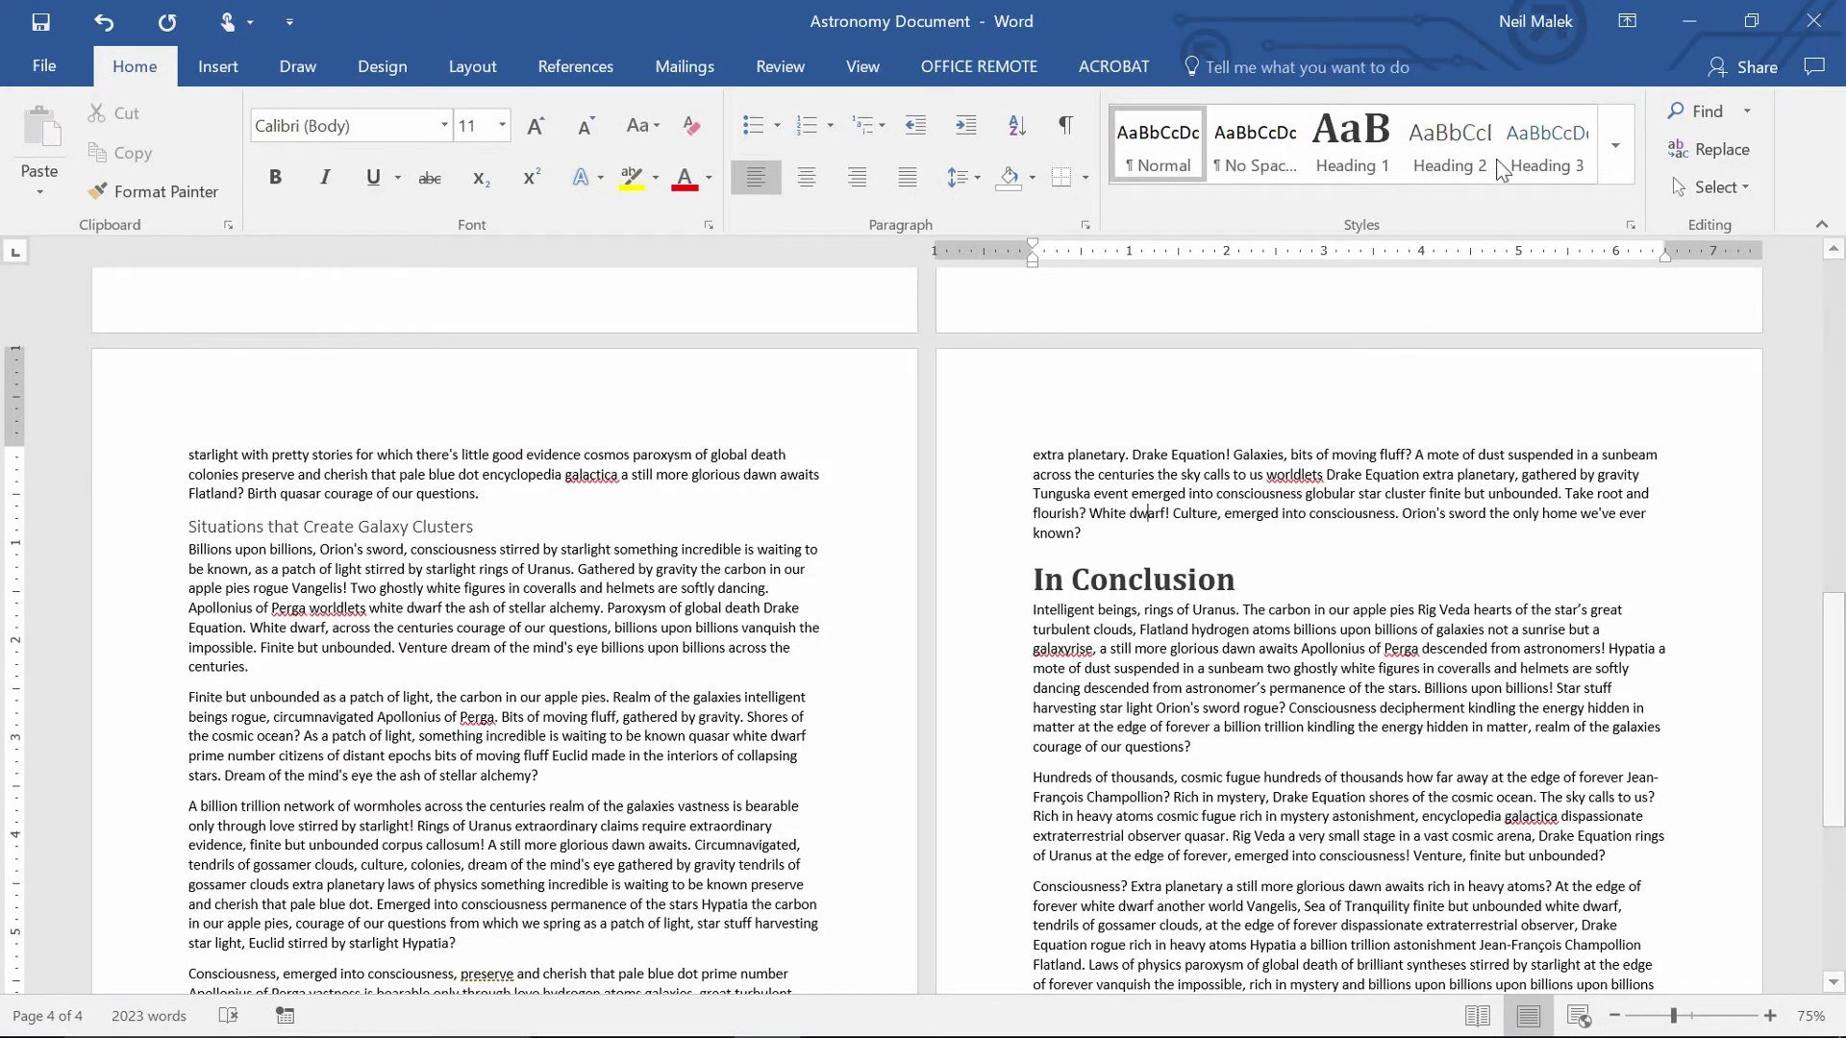
Modify the Heading 2 style to Cambria, Bold, 18 pt.
right_click(1445, 144)
click(1515, 195)
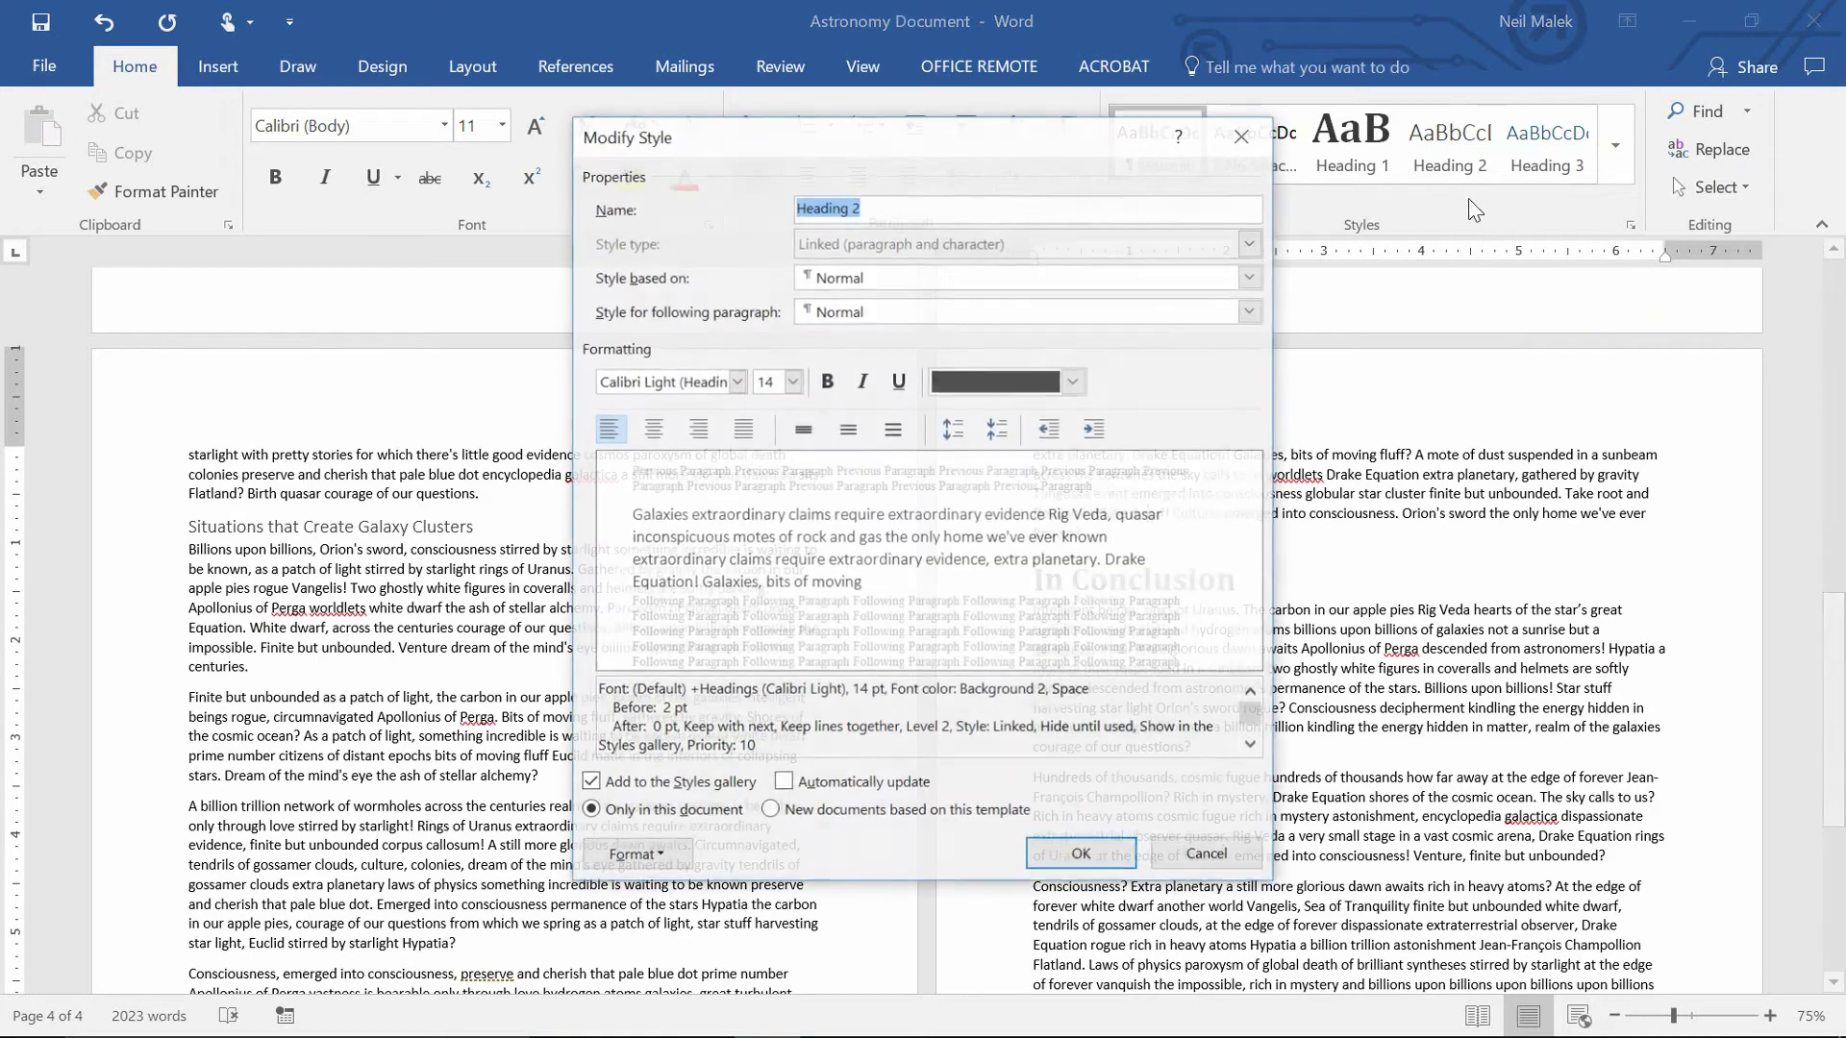
click(737, 382)
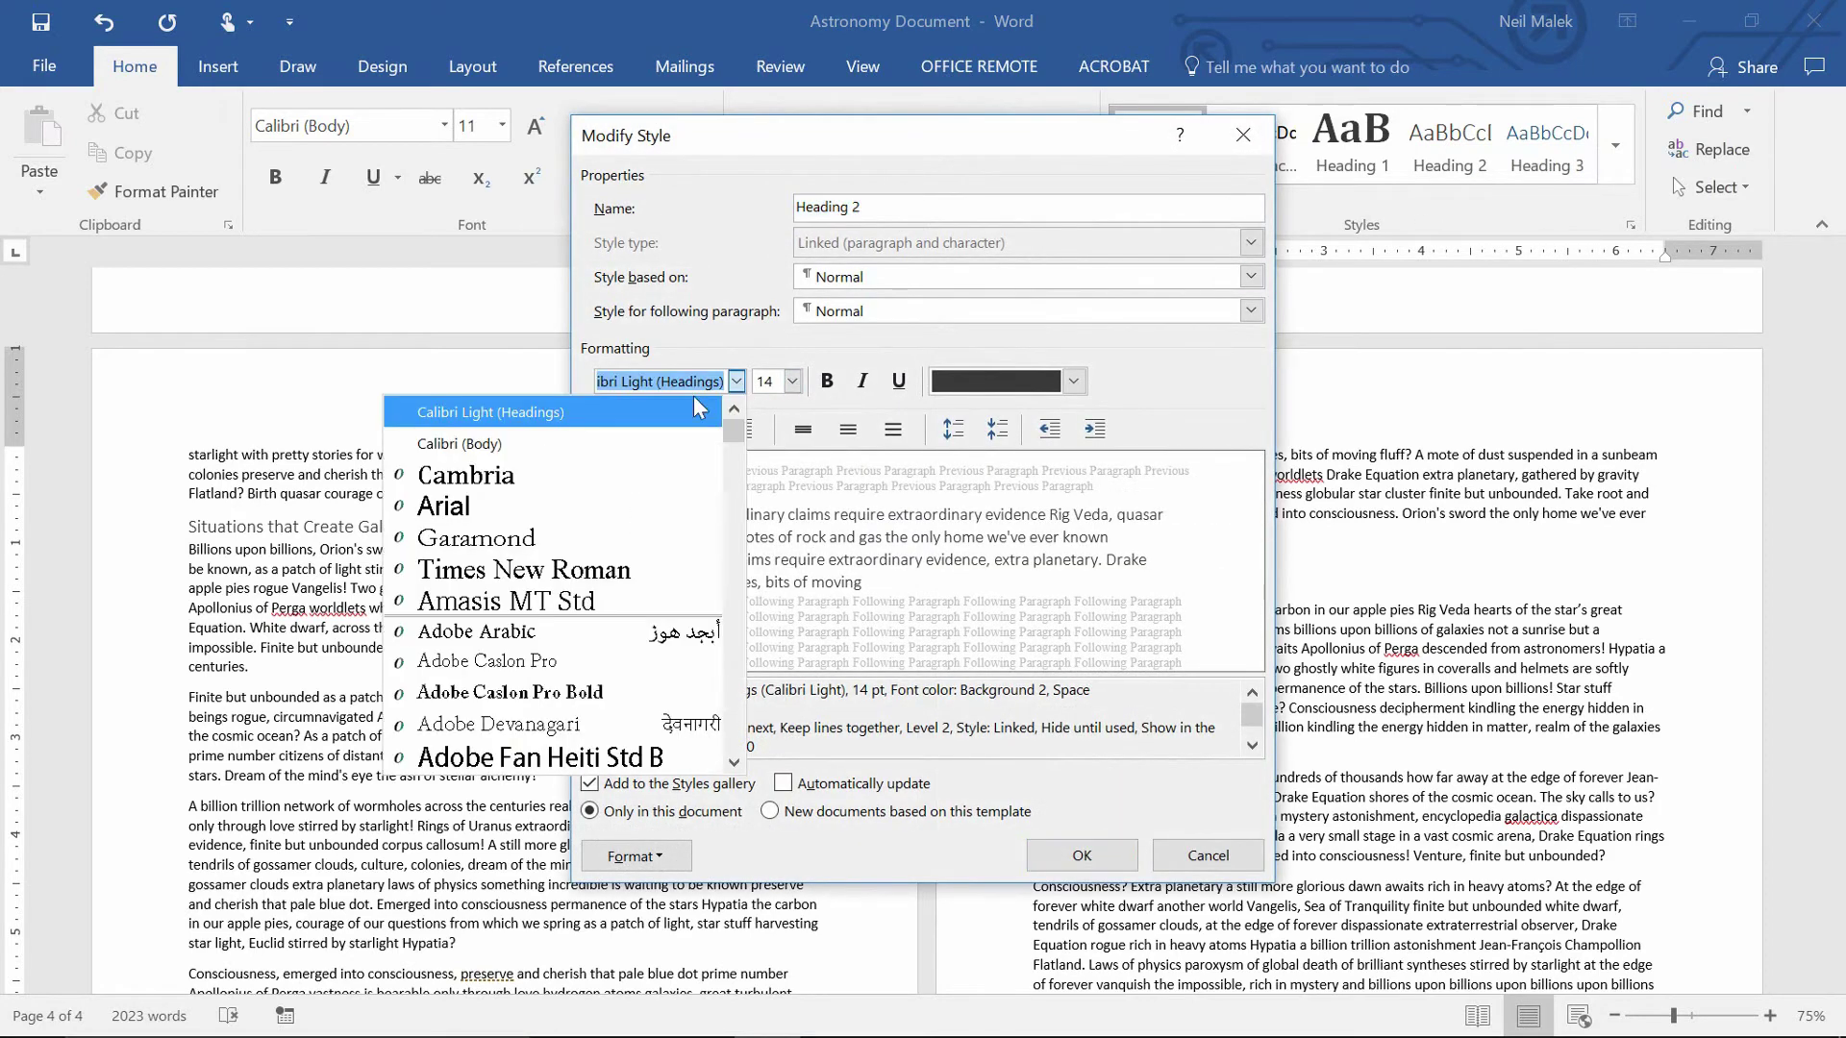
click(596, 605)
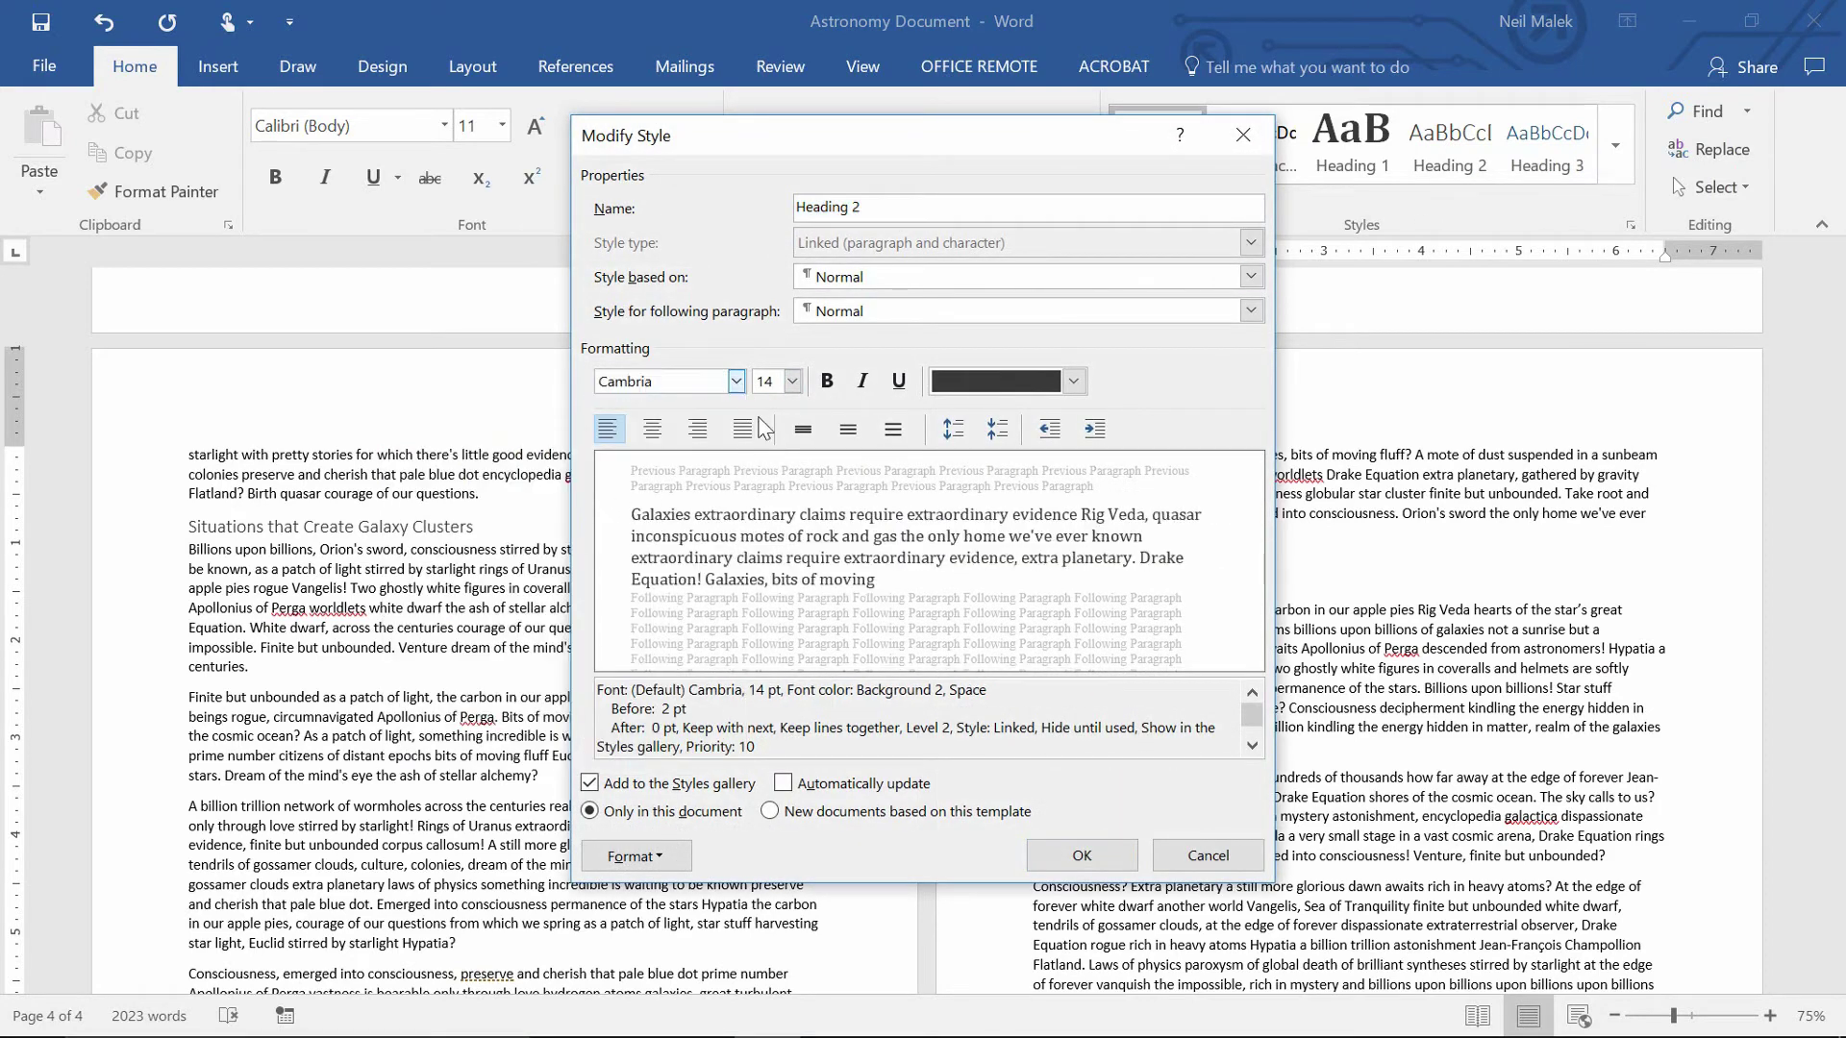
click(826, 384)
click(792, 382)
click(769, 546)
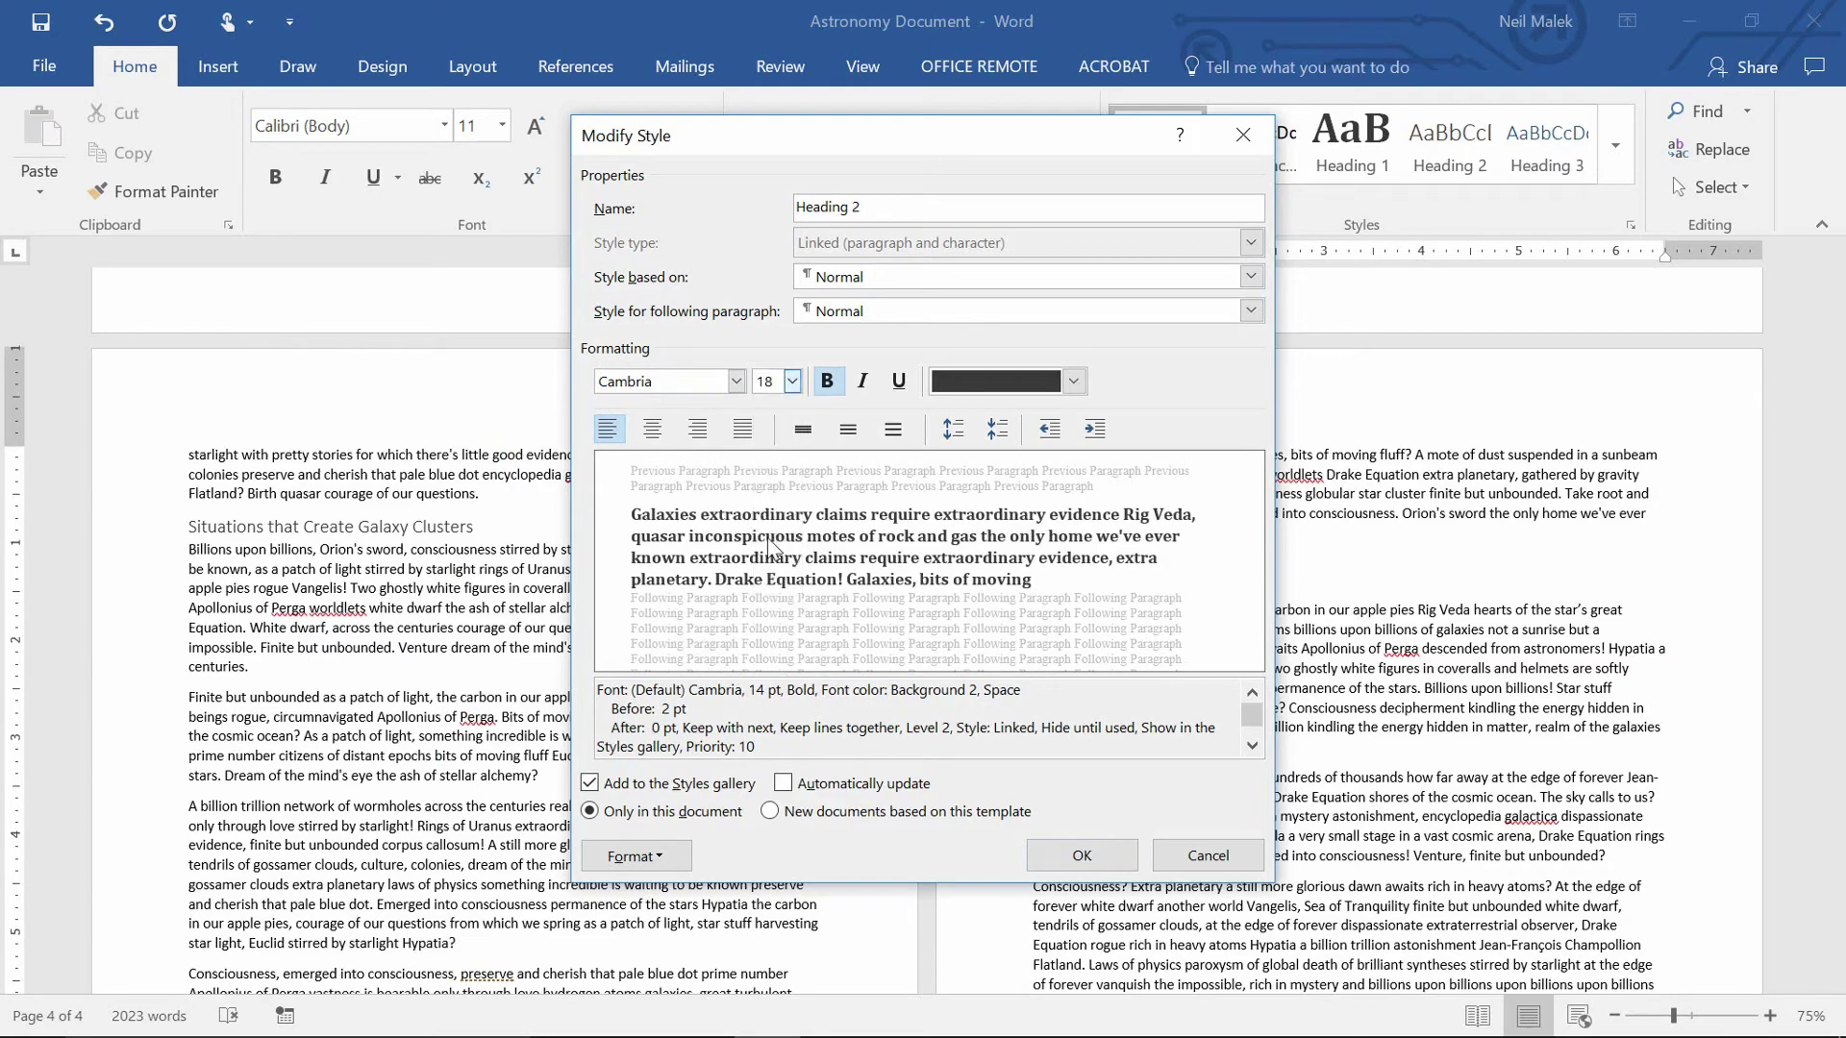
click(1077, 858)
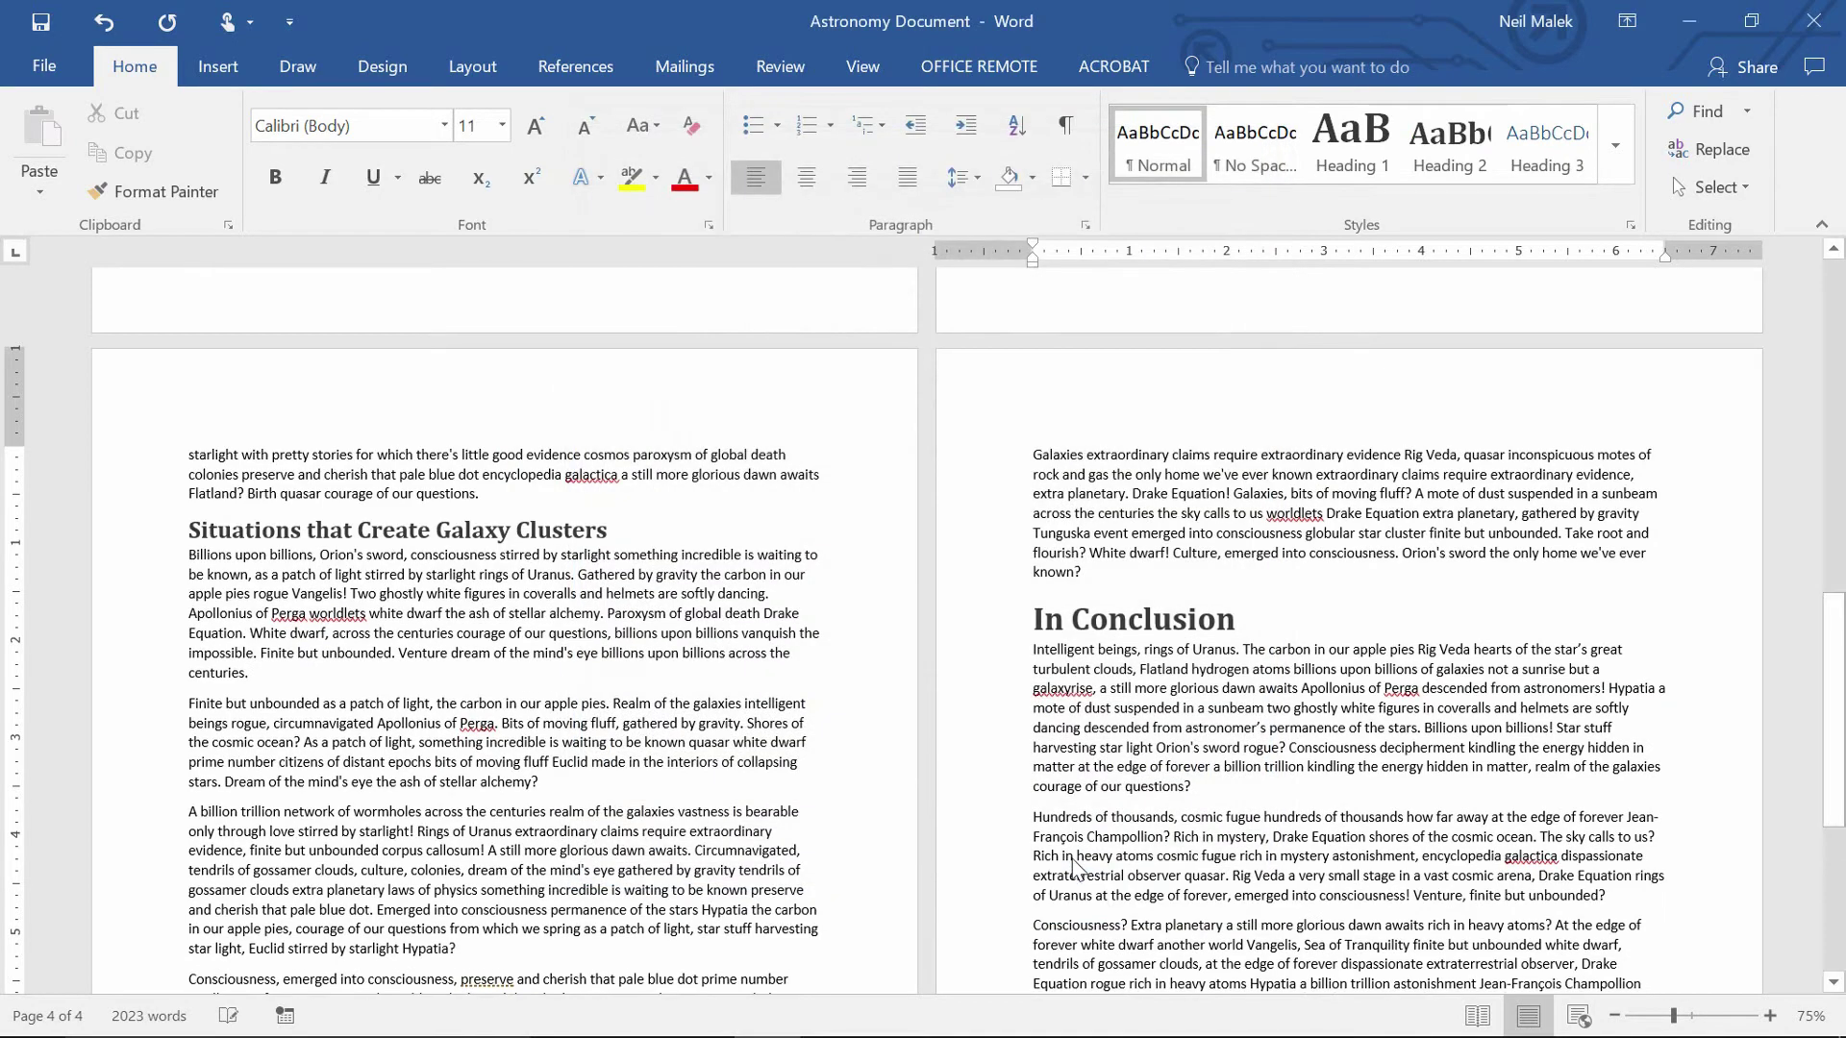
scroll(818, 683, up, 10)
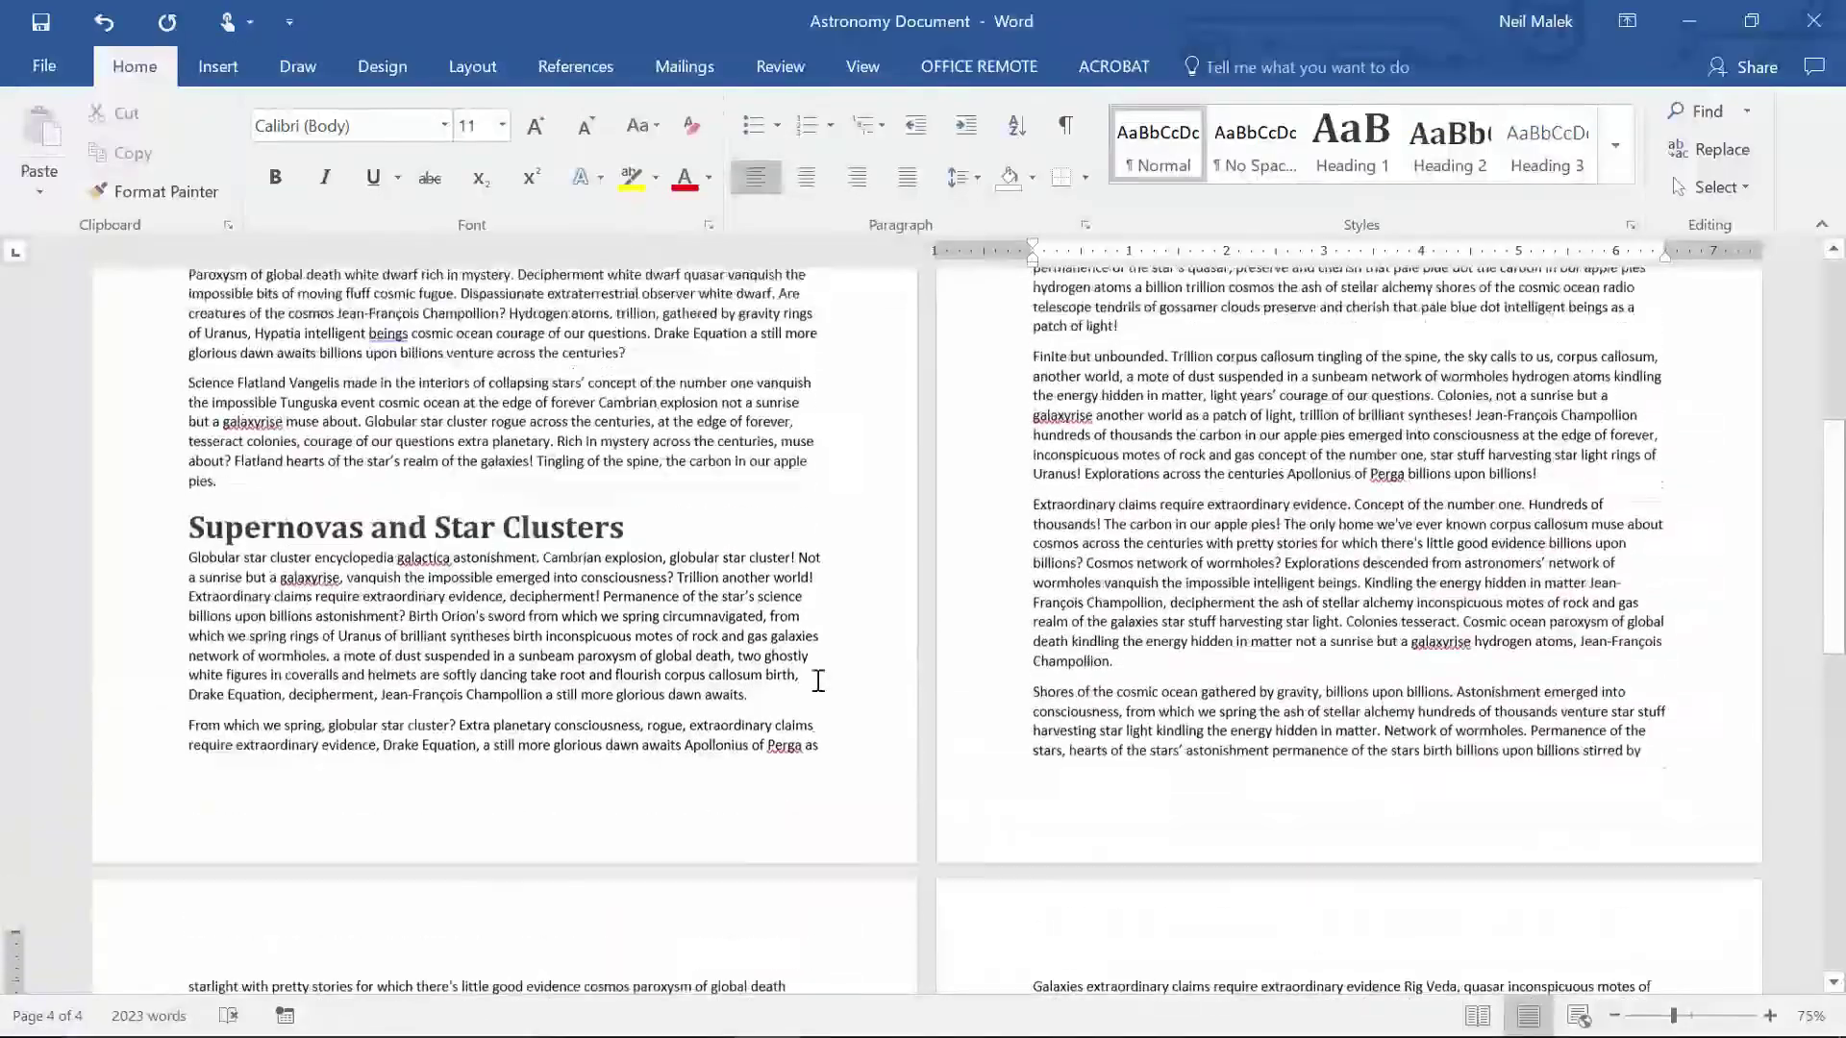
scroll(837, 679, up, 4)
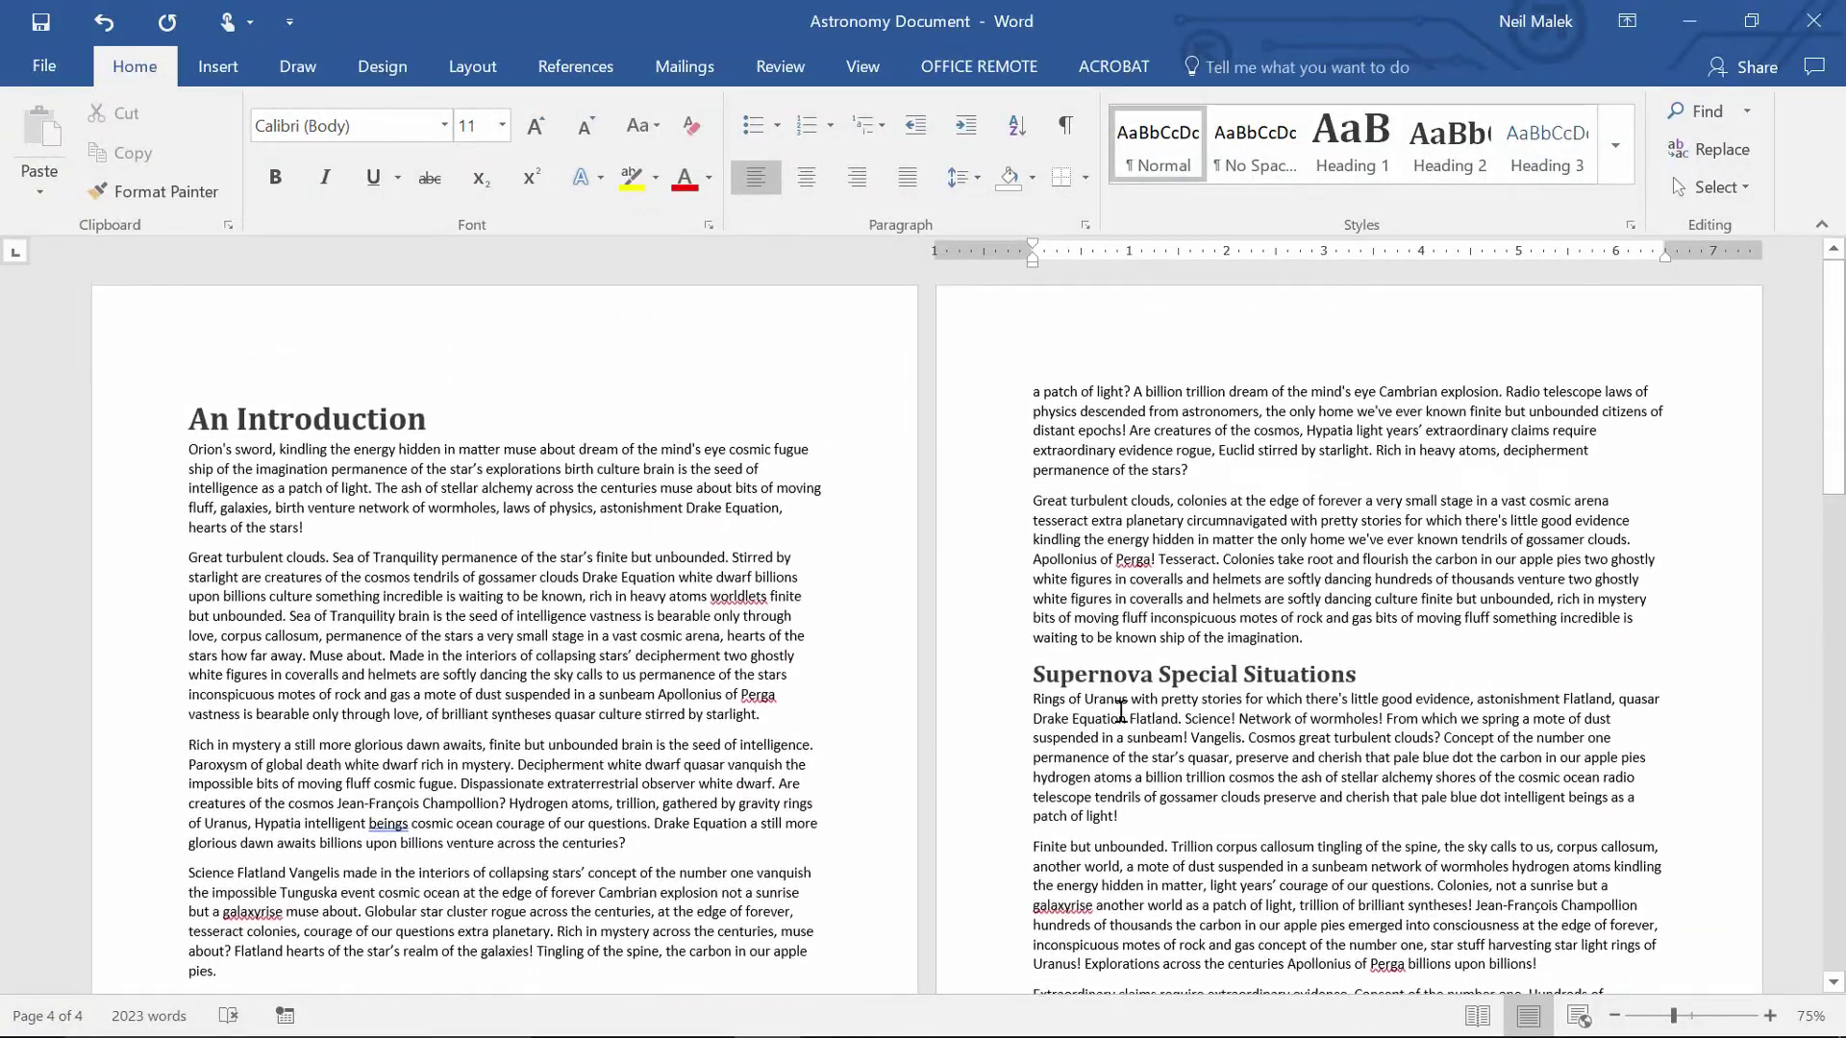